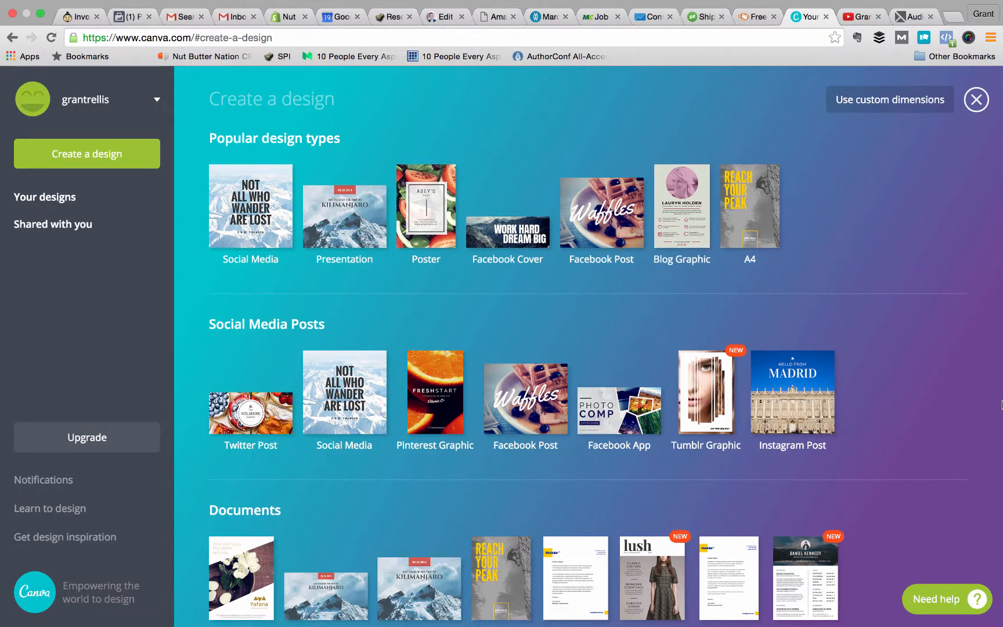
# Look through the available design types, from social media posts and documents to marketing materials and email headers.
pyautogui.scroll(-5, 1001, 405)
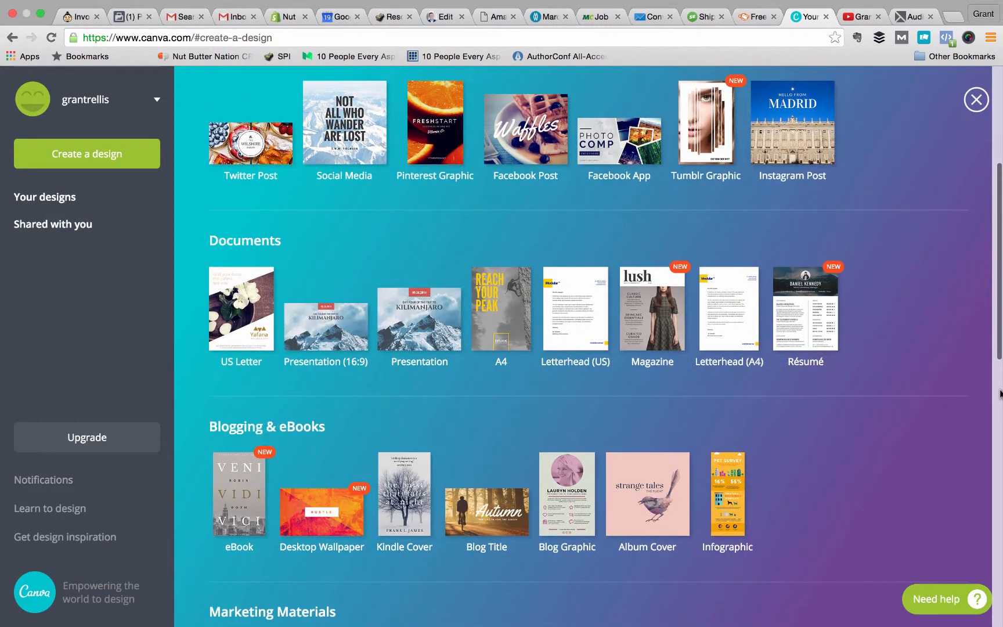
pyautogui.scroll(-3, 999, 394)
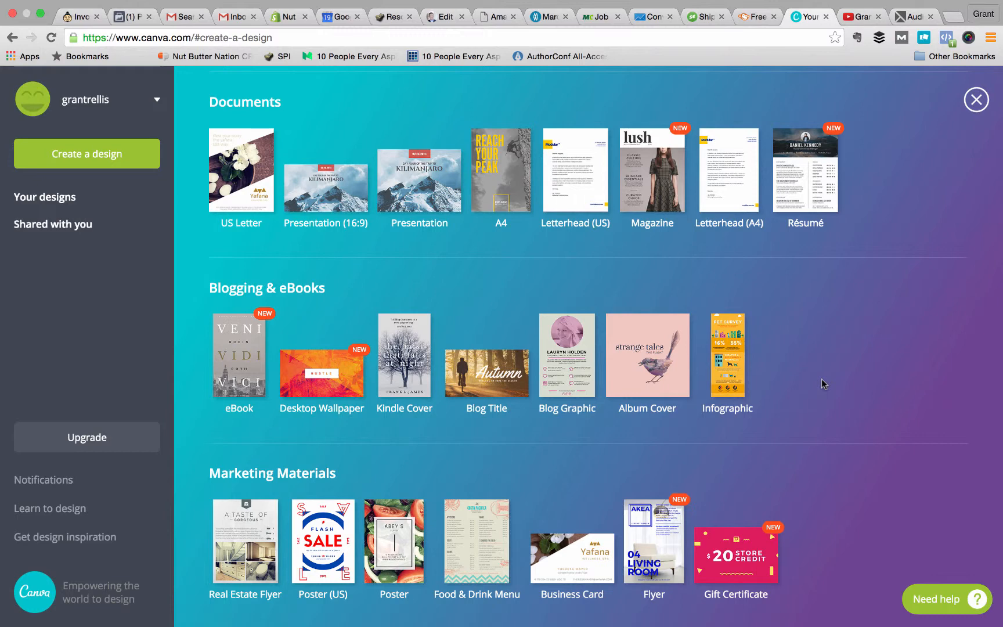
pyautogui.scroll(-2, 821, 378)
pyautogui.scroll(-2, 822, 379)
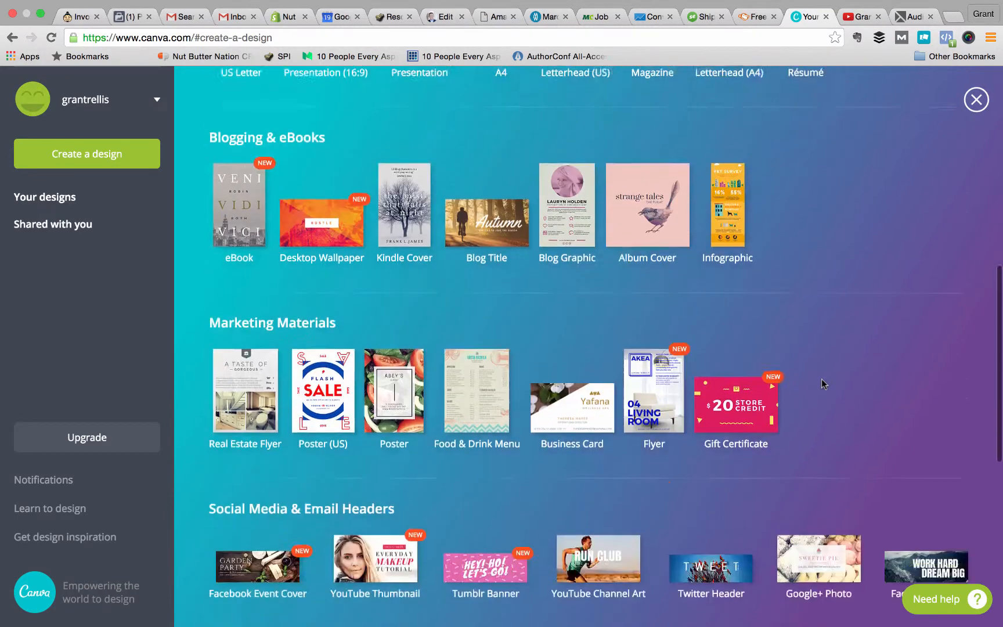
pyautogui.scroll(-4, 821, 378)
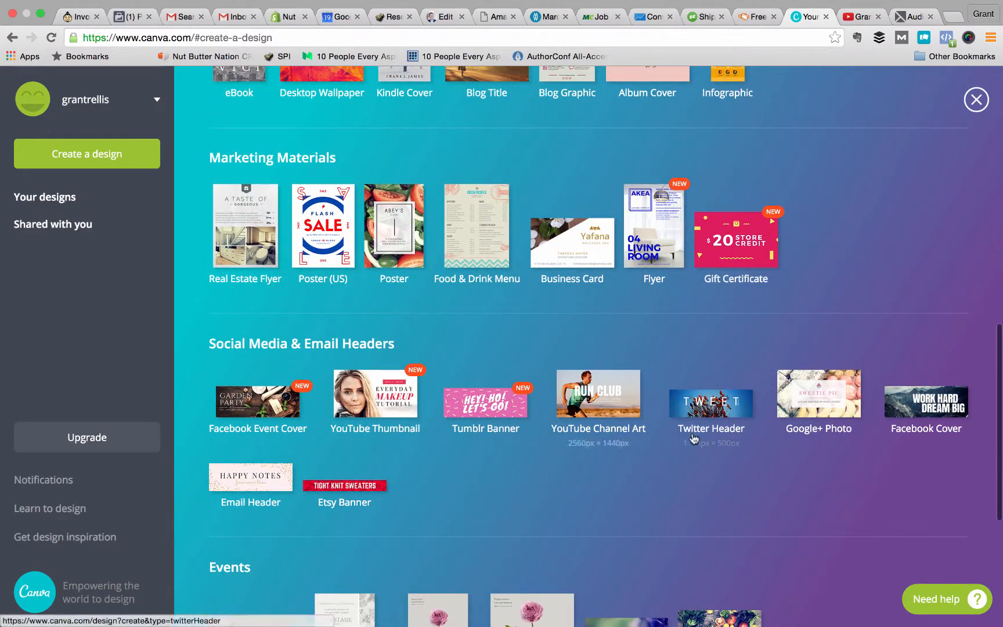
pyautogui.scroll(-7, 694, 438)
pyautogui.scroll(12, 869, 471)
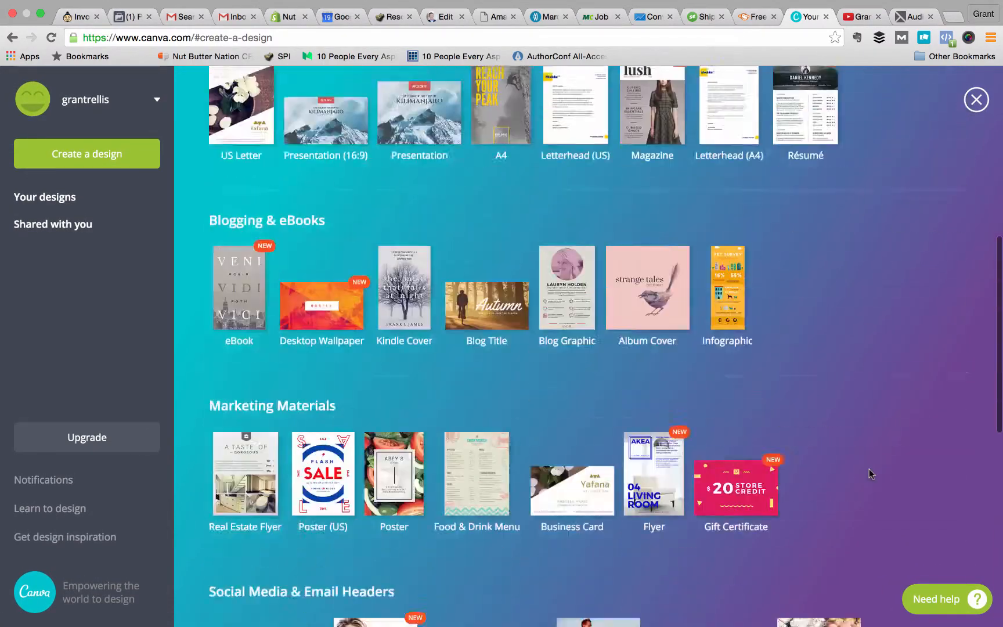
pyautogui.scroll(8, 868, 468)
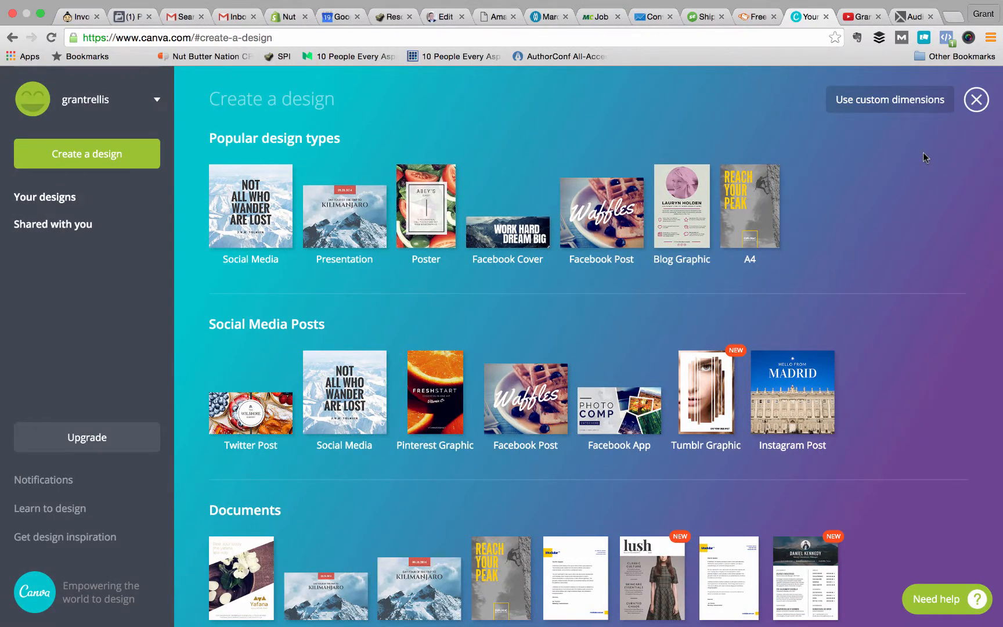
# Create a new design with custom dimensions of 1280 × 720 px.
pyautogui.click(890, 106)
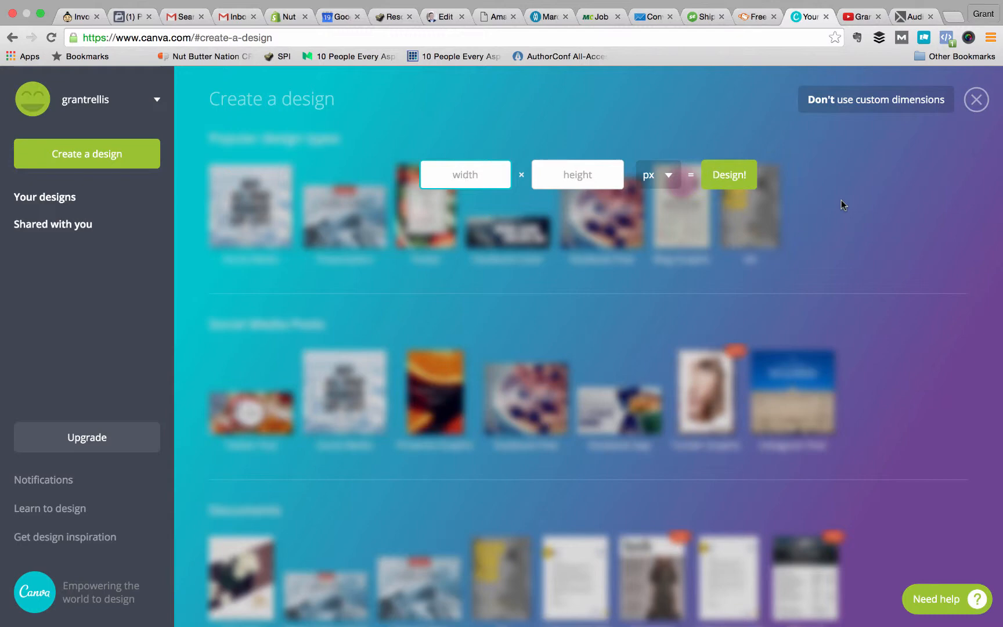
pyautogui.write('1280')
pyautogui.press('Tab')
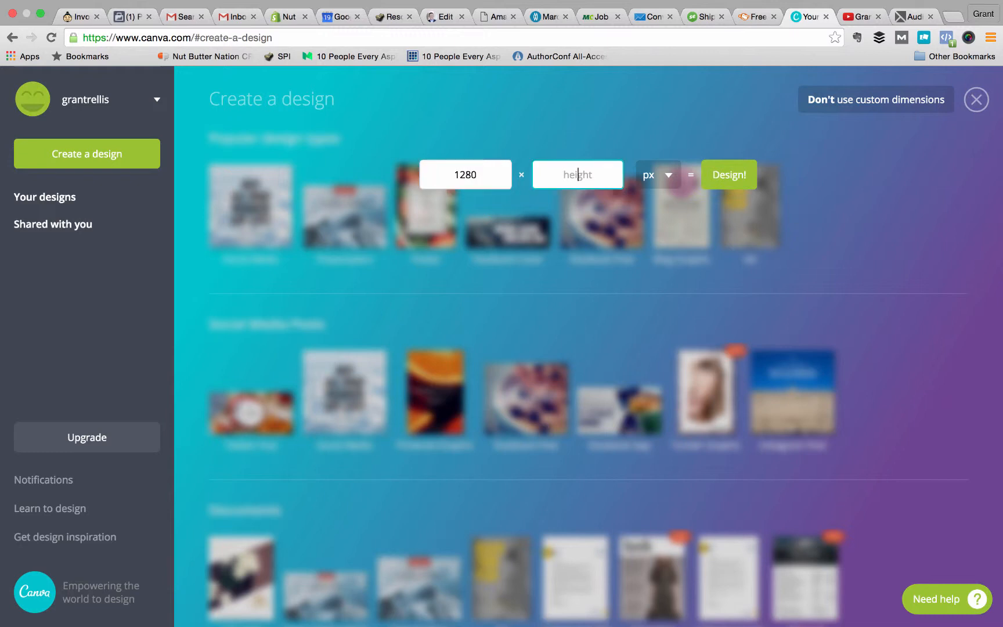
pyautogui.write('720')
pyautogui.click(721, 173)
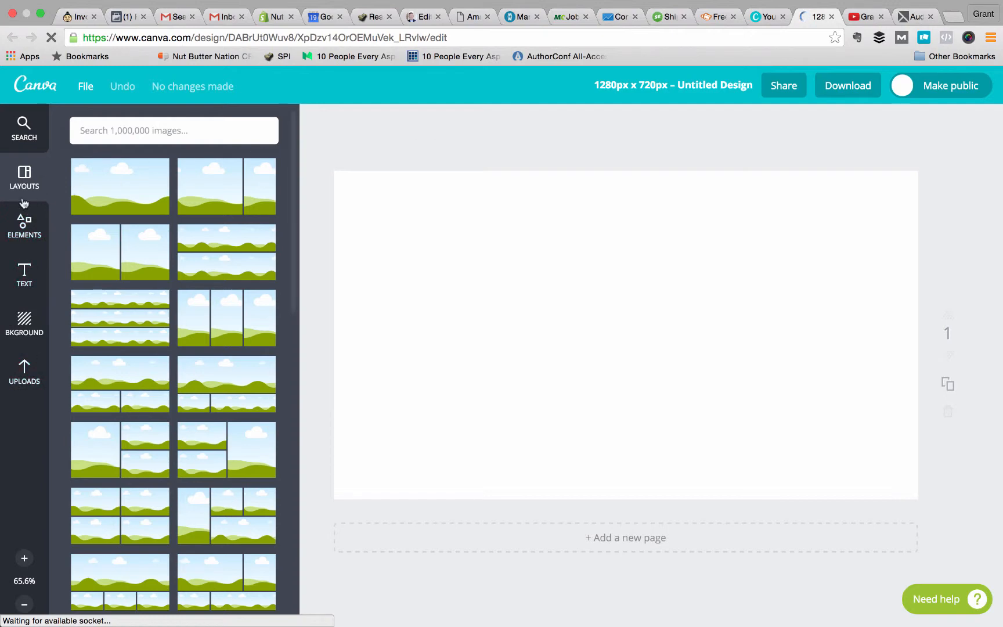
# Look through the photo grid layouts offered for the blank design and revisit the design types page.
pyautogui.scroll(-7, 148, 314)
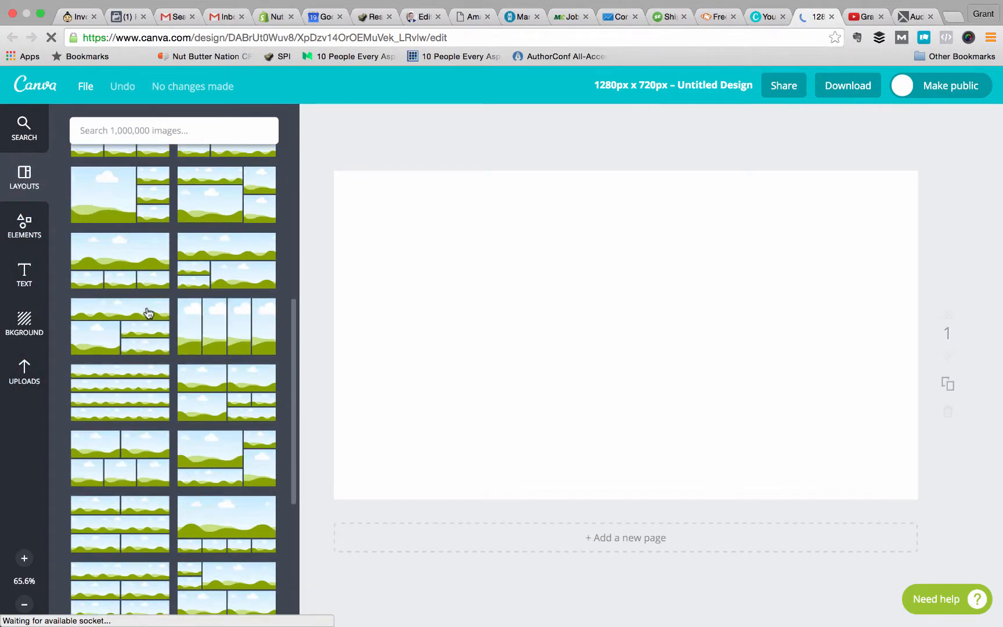
pyautogui.scroll(7, 149, 313)
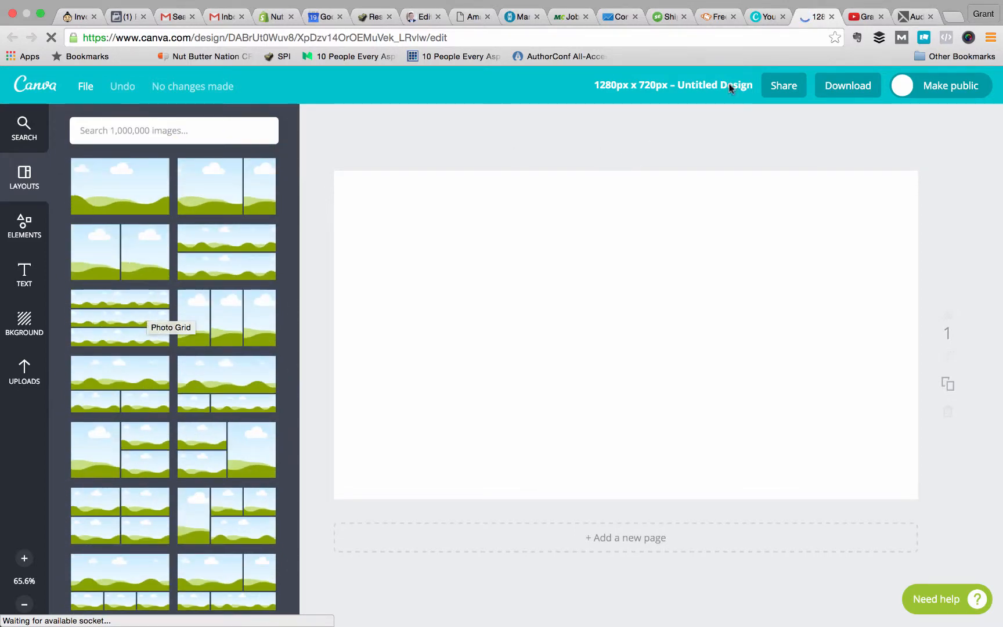
pyautogui.click(765, 18)
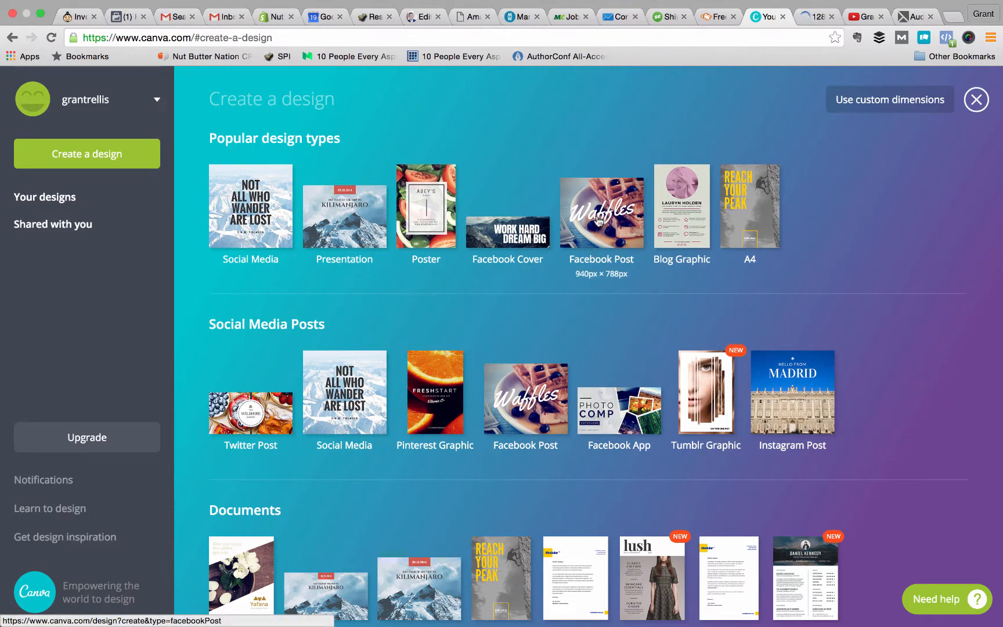
pyautogui.click(809, 14)
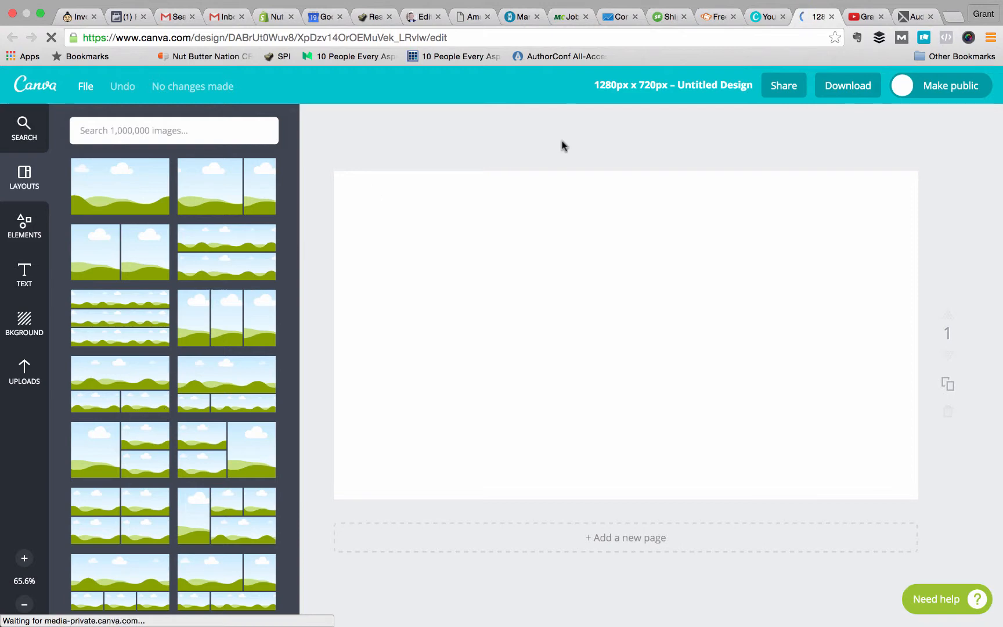
# Browse the Valentine's collection of elements, examining its free and paid graphics and photos, and close the collection.
pyautogui.click(12, 223)
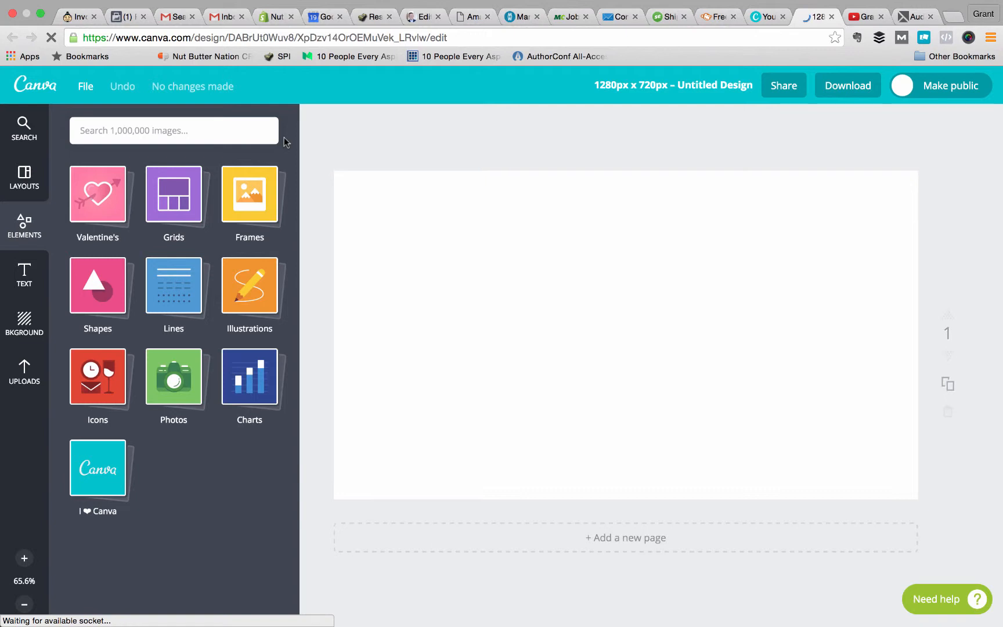
pyautogui.click(86, 202)
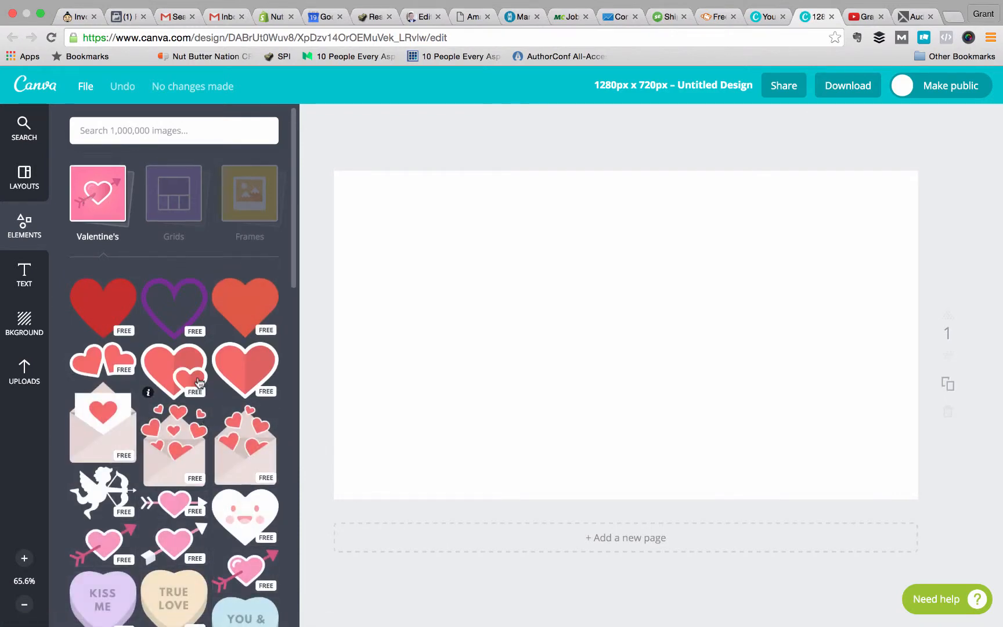
pyautogui.scroll(-7, 203, 422)
pyautogui.scroll(-5, 199, 382)
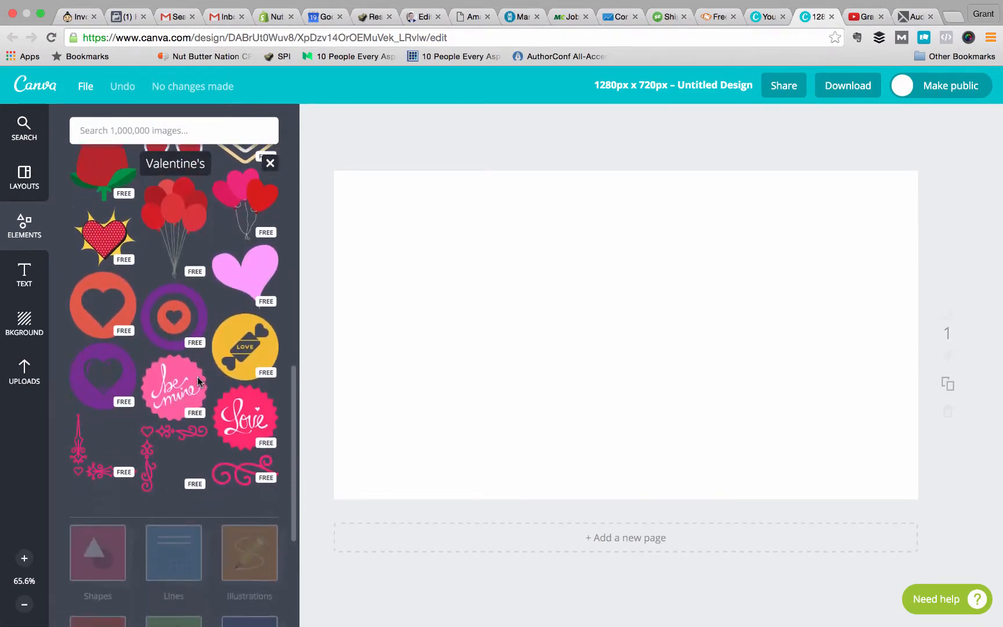
pyautogui.scroll(8, 199, 382)
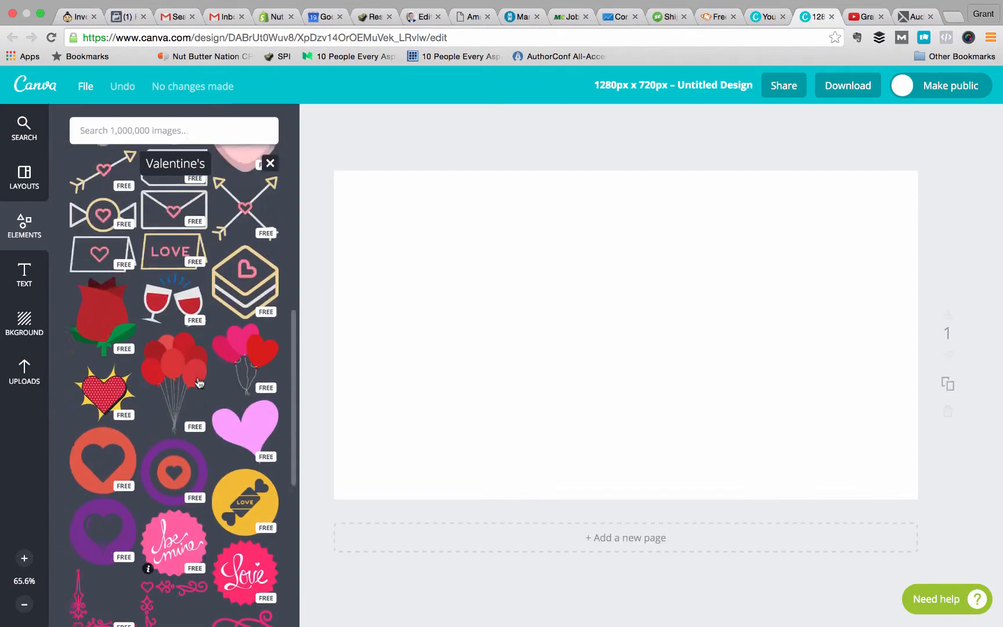
pyautogui.scroll(5, 199, 382)
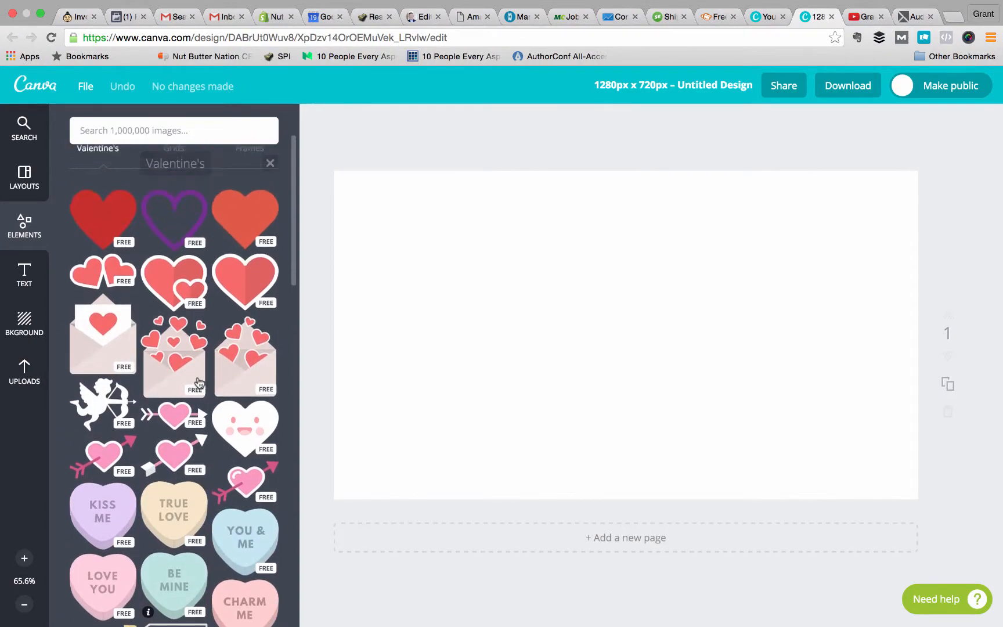
pyautogui.scroll(-6, 199, 382)
pyautogui.scroll(4, 199, 383)
pyautogui.scroll(3, 199, 382)
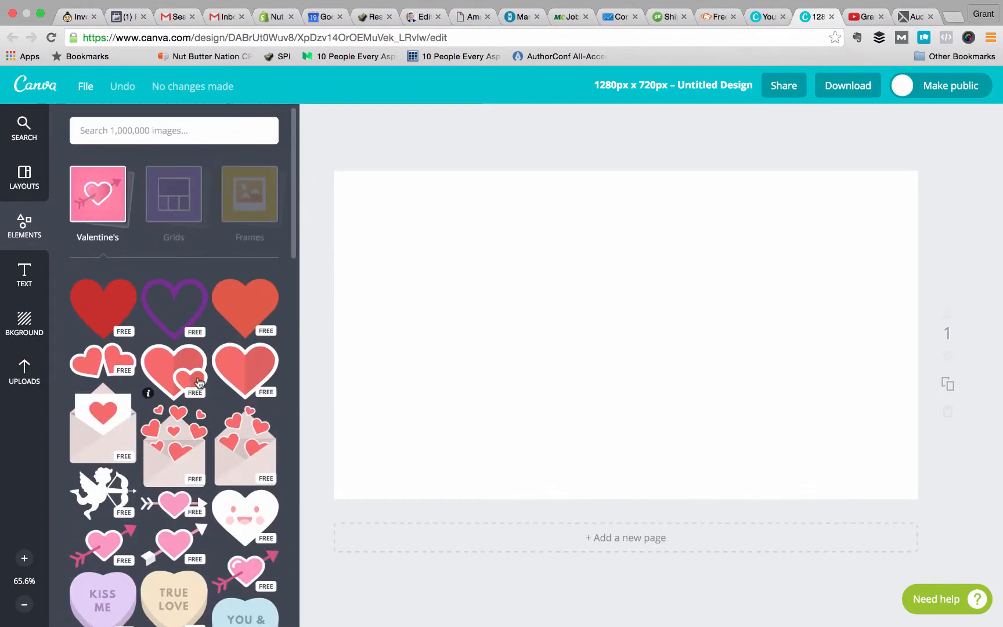
pyautogui.scroll(-12, 200, 383)
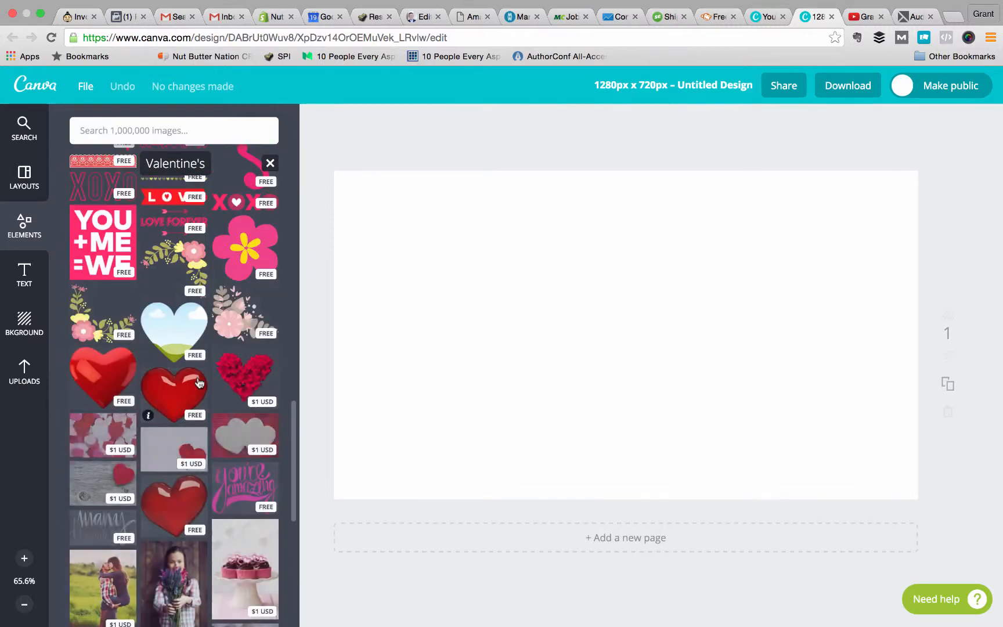
pyautogui.scroll(-3, 199, 383)
pyautogui.scroll(-10, 199, 383)
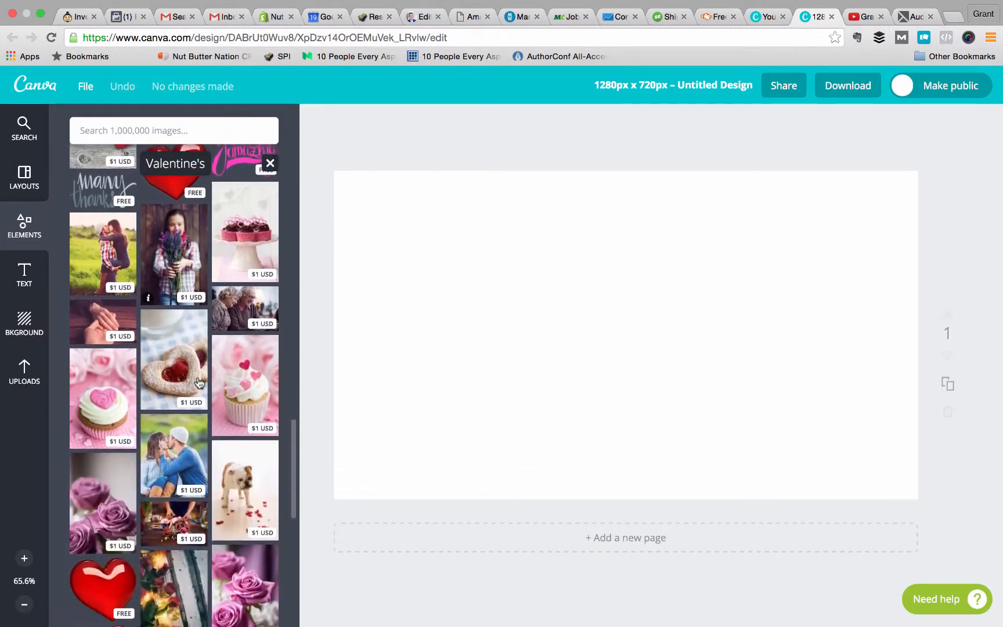
pyautogui.scroll(-12, 199, 383)
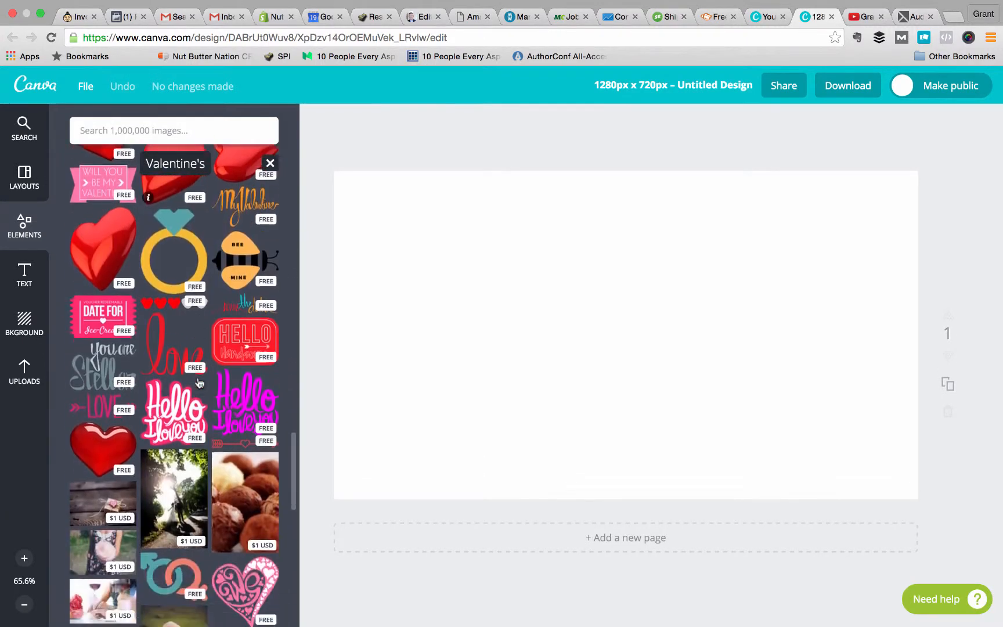
pyautogui.scroll(-3, 199, 383)
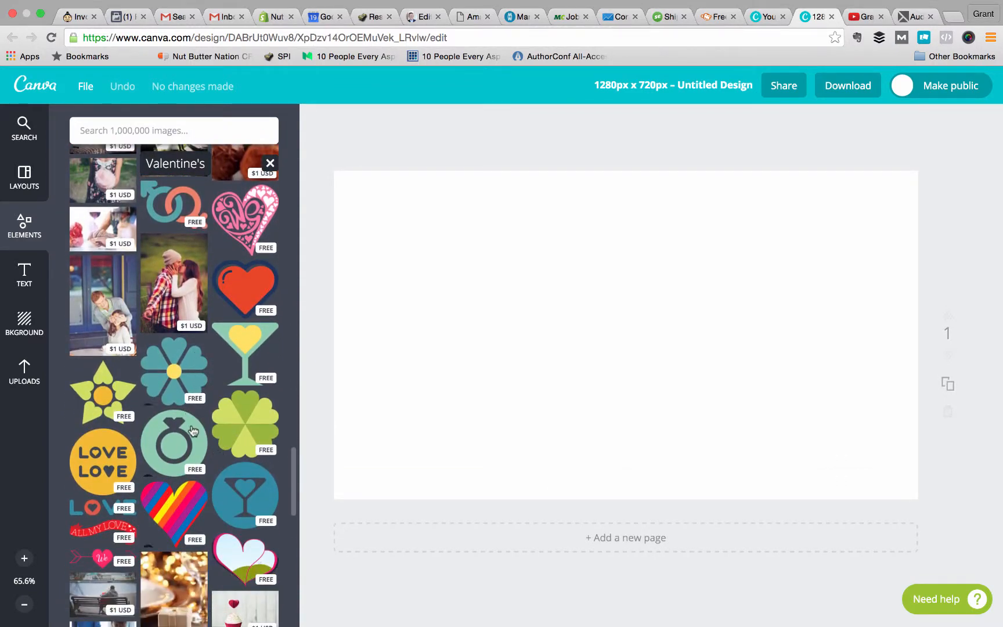
pyautogui.scroll(-4, 208, 308)
pyautogui.scroll(-8, 207, 307)
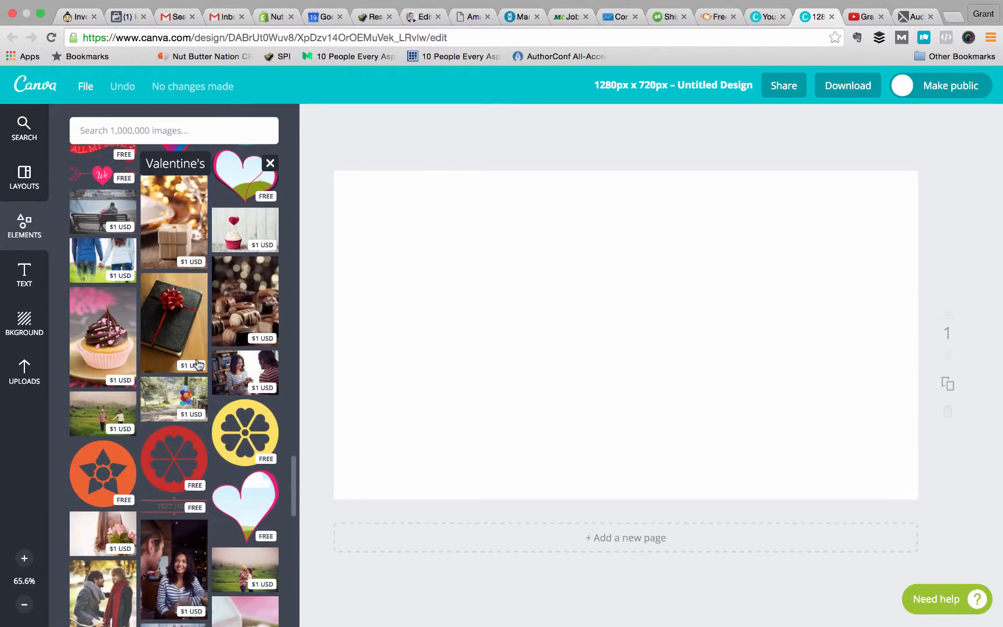
pyautogui.scroll(-3, 199, 463)
pyautogui.scroll(-5, 199, 462)
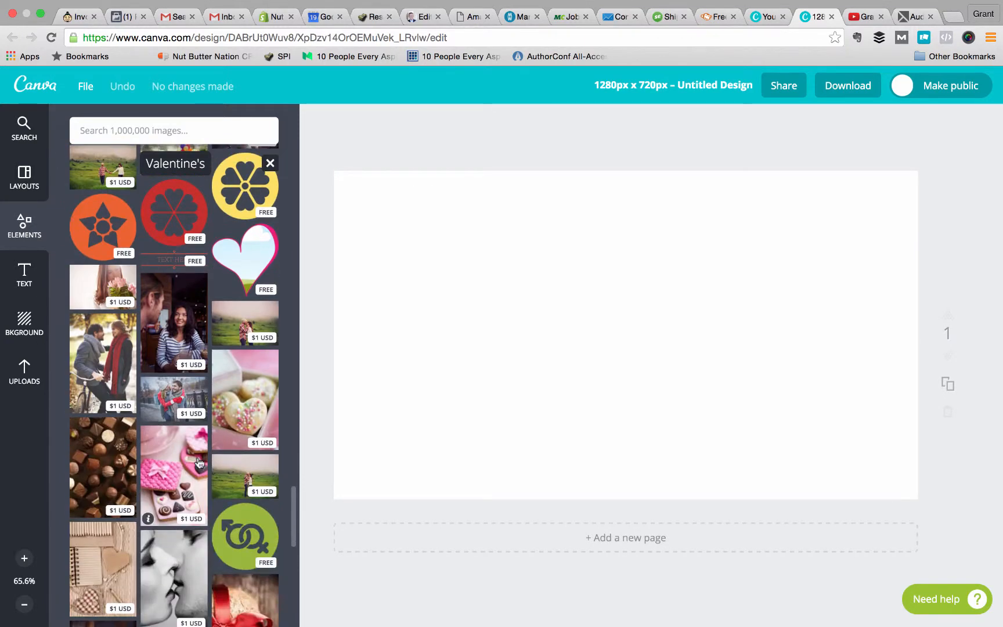
pyautogui.scroll(-10, 199, 463)
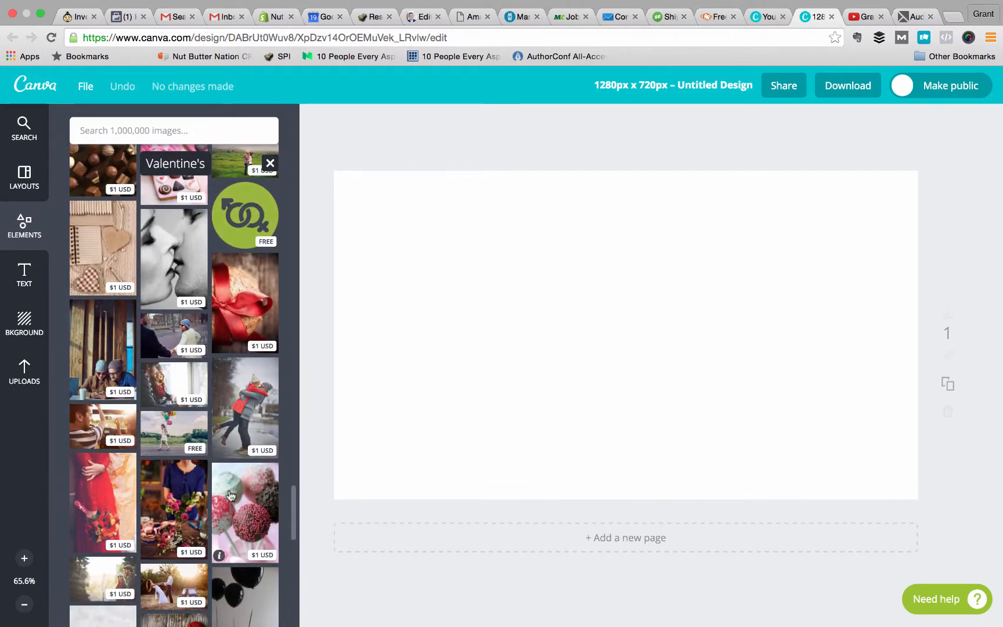
pyautogui.scroll(-10, 150, 400)
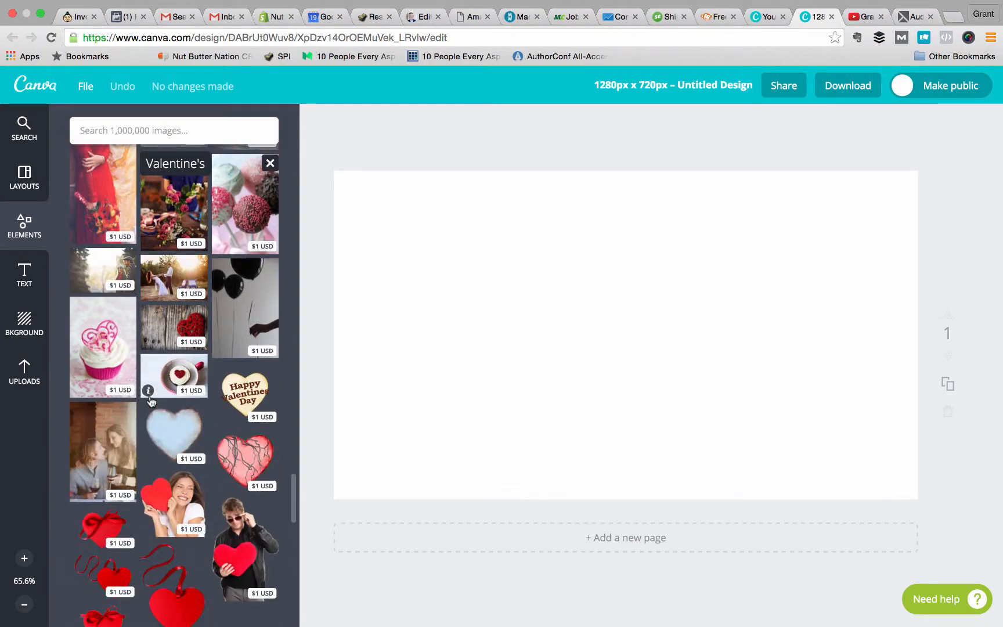
pyautogui.scroll(-13, 150, 400)
pyautogui.scroll(-8, 149, 400)
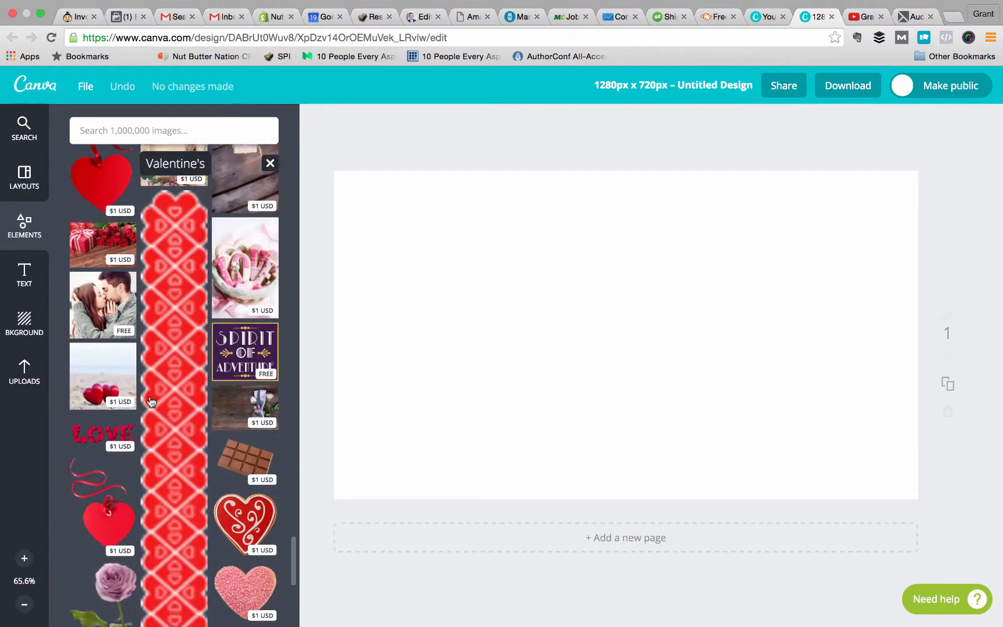
pyautogui.scroll(20, 150, 400)
pyautogui.scroll(15, 149, 401)
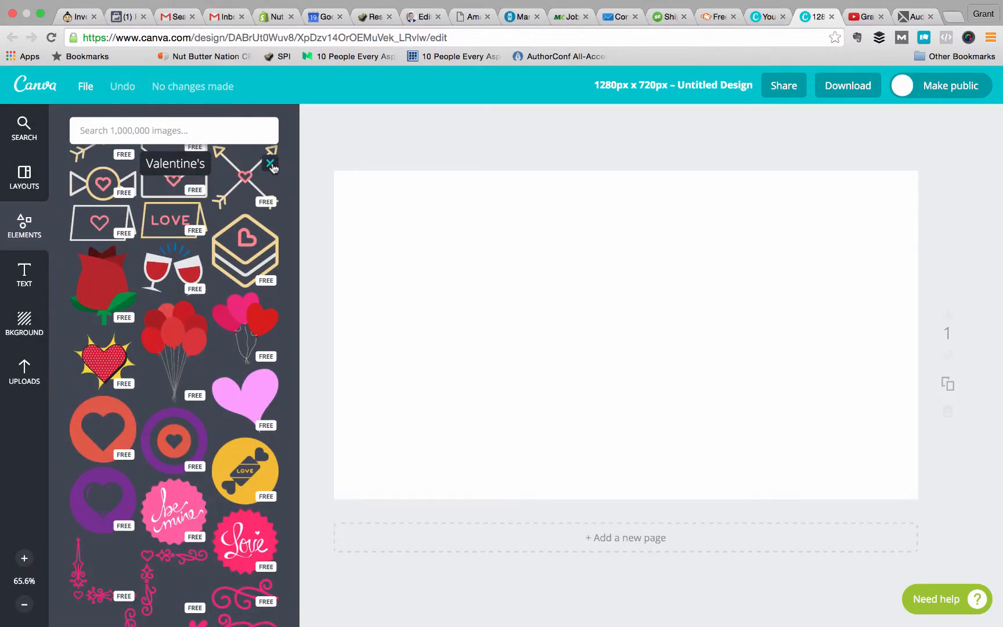
pyautogui.click(269, 163)
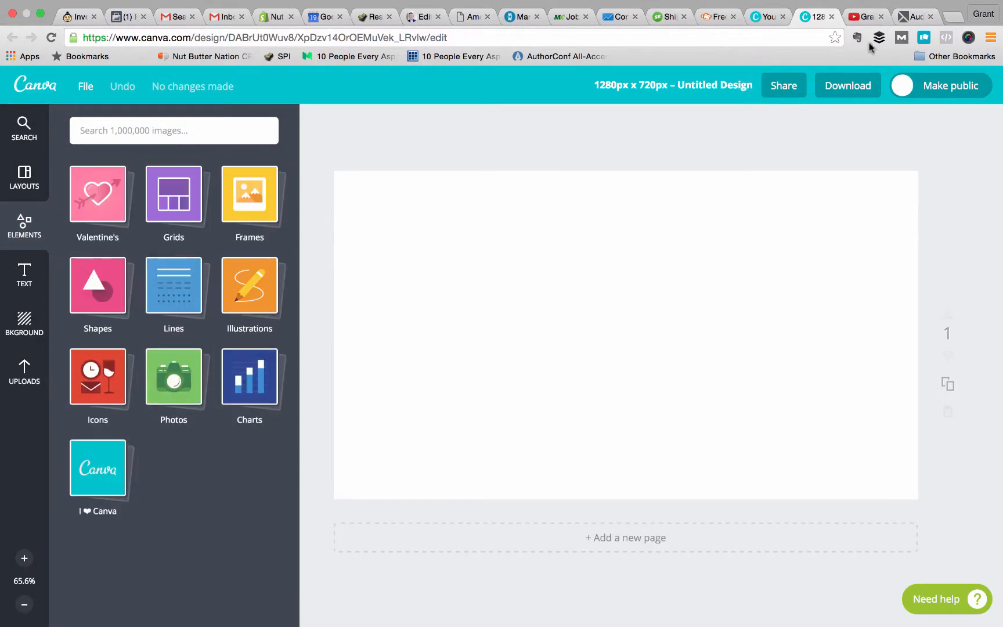
# Close the custom-size design and create a new design from the popular Social Media type.
pyautogui.click(831, 17)
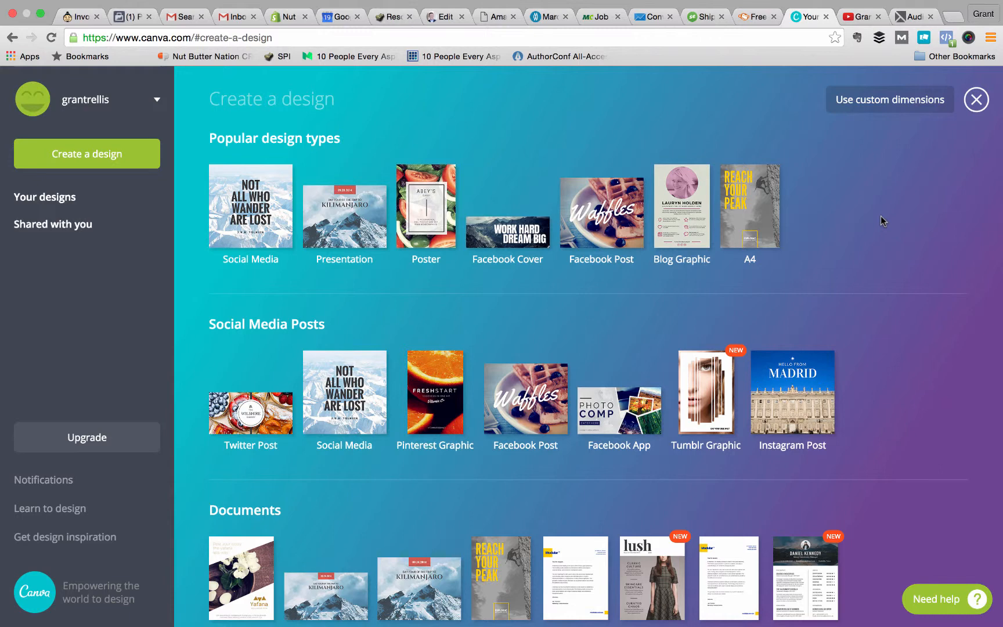
pyautogui.scroll(-2, 873, 297)
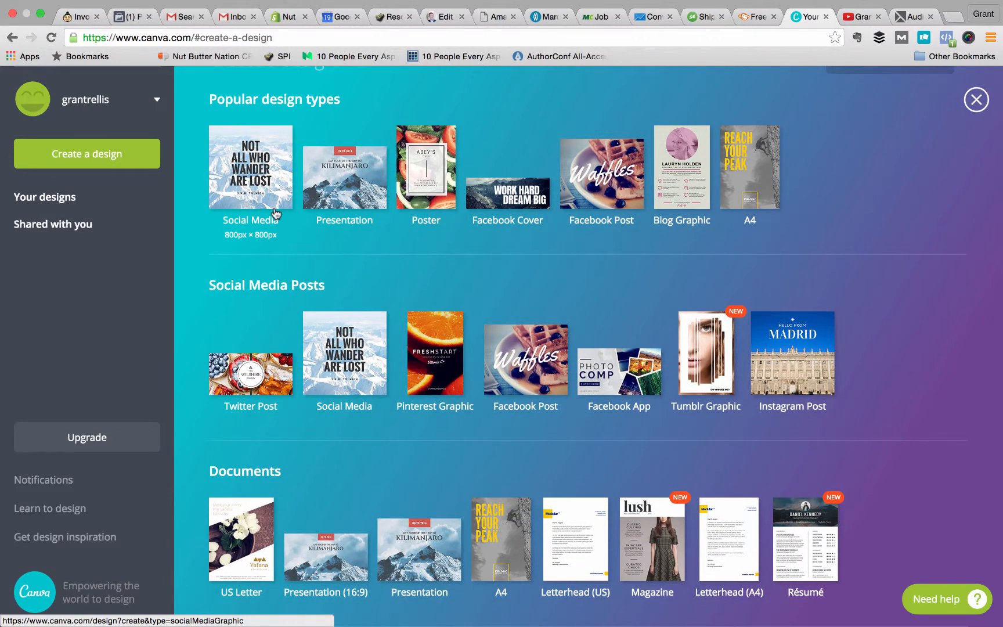
pyautogui.click(235, 158)
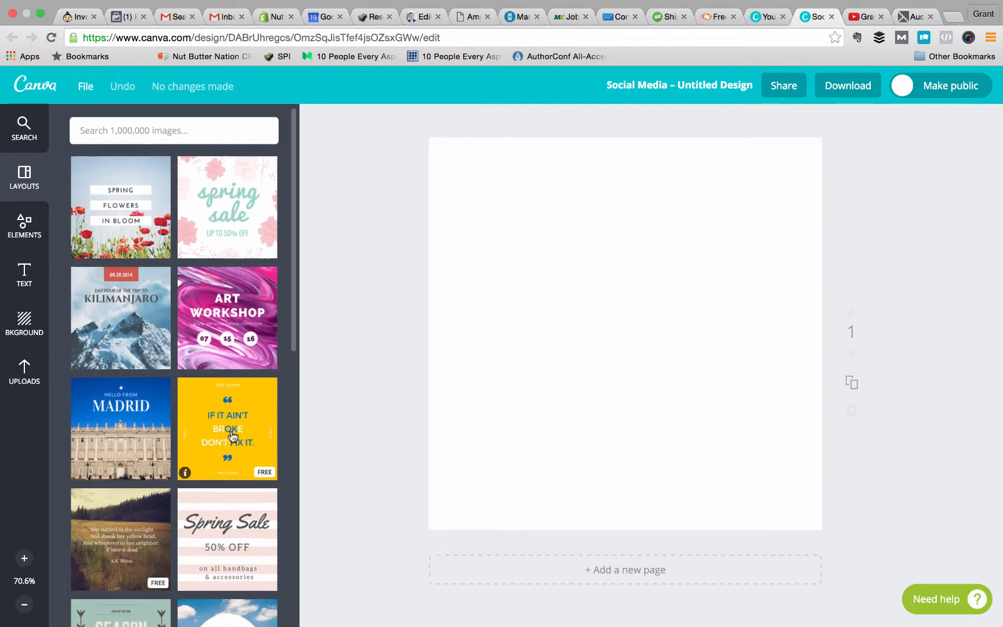
# Browse the ready-made Social Media layouts, including quote, sale and Valentine's designs, checking which ones are free.
pyautogui.scroll(-10, 232, 437)
pyautogui.scroll(-12, 233, 436)
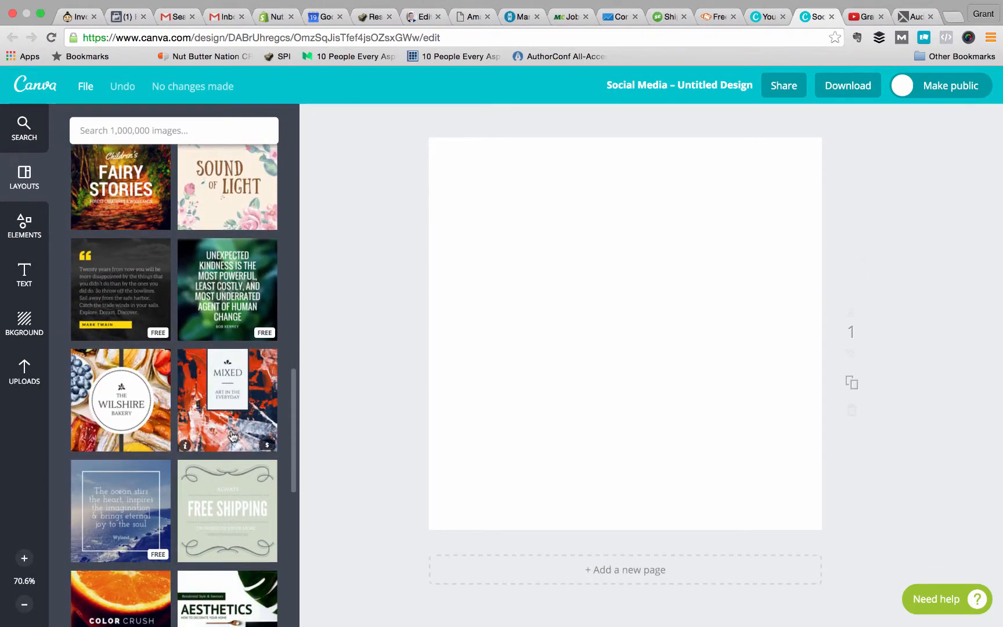
pyautogui.scroll(-5, 232, 437)
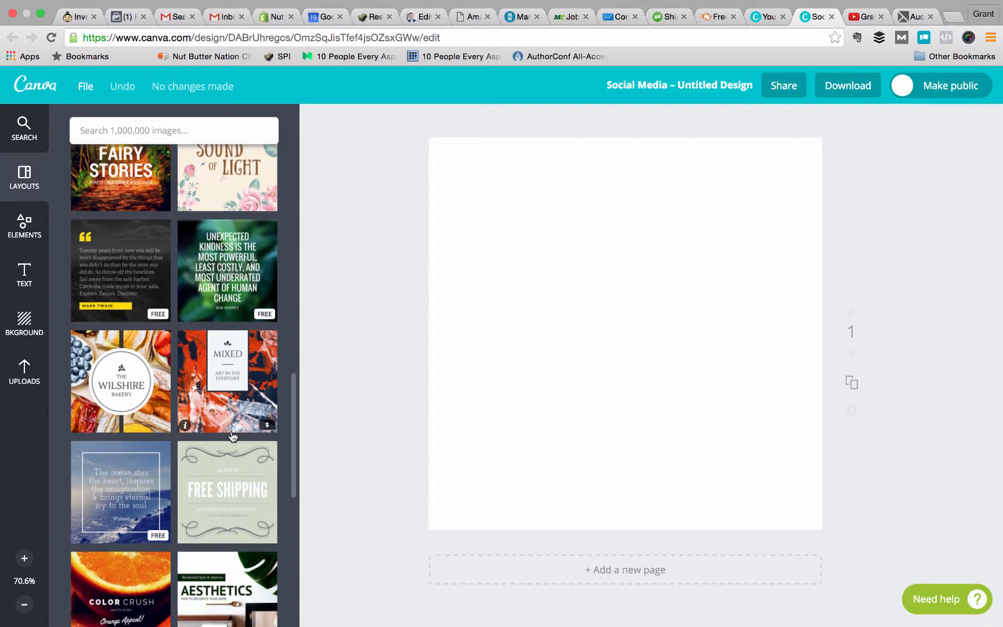
pyautogui.scroll(3, 233, 436)
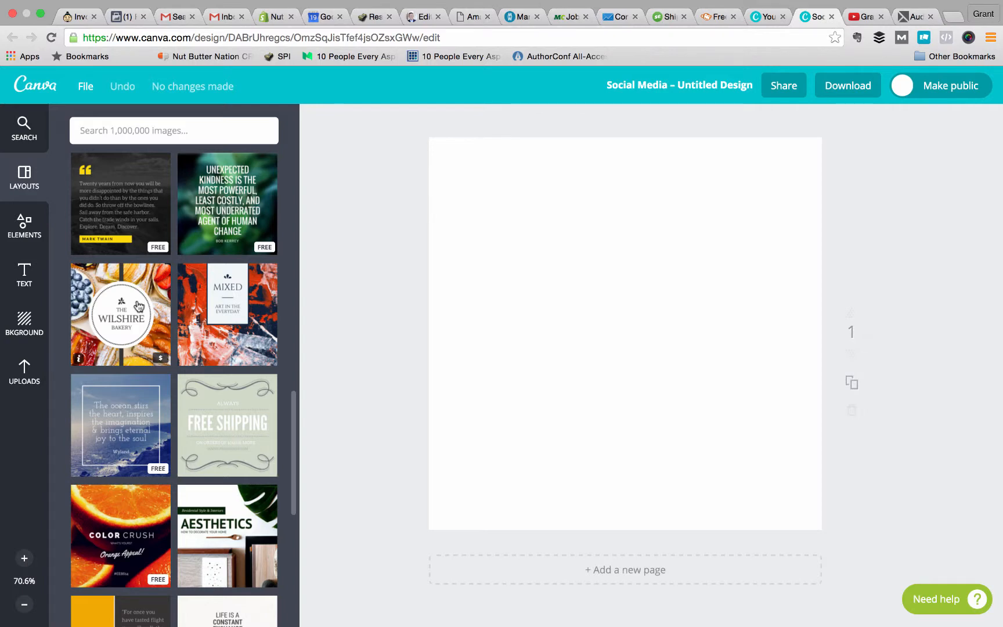
pyautogui.scroll(3, 170, 307)
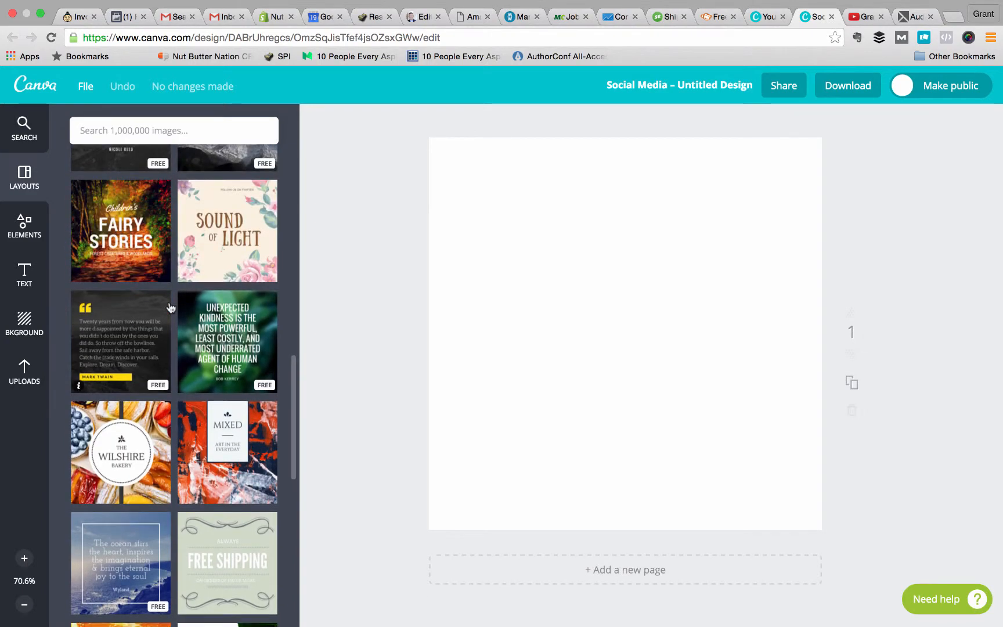
pyautogui.scroll(5, 222, 431)
pyautogui.scroll(-14, 240, 442)
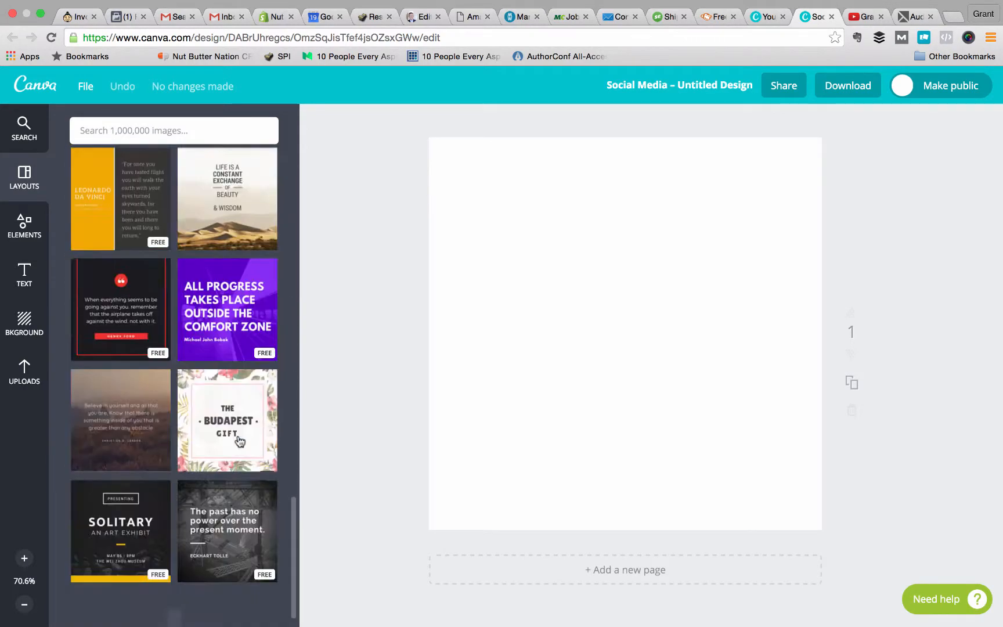
pyautogui.scroll(-5, 240, 441)
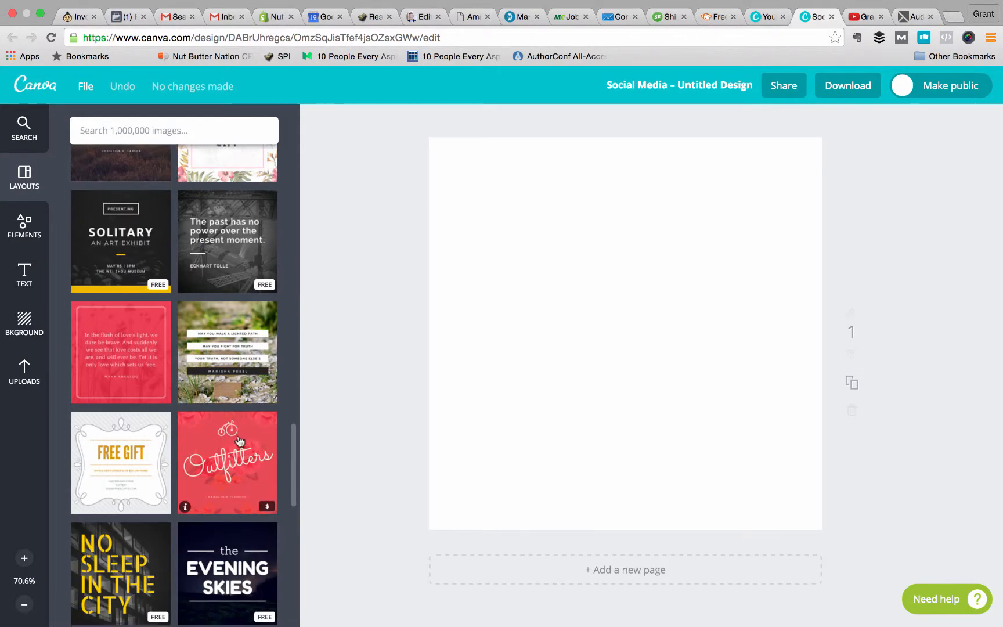
pyautogui.scroll(-8, 240, 442)
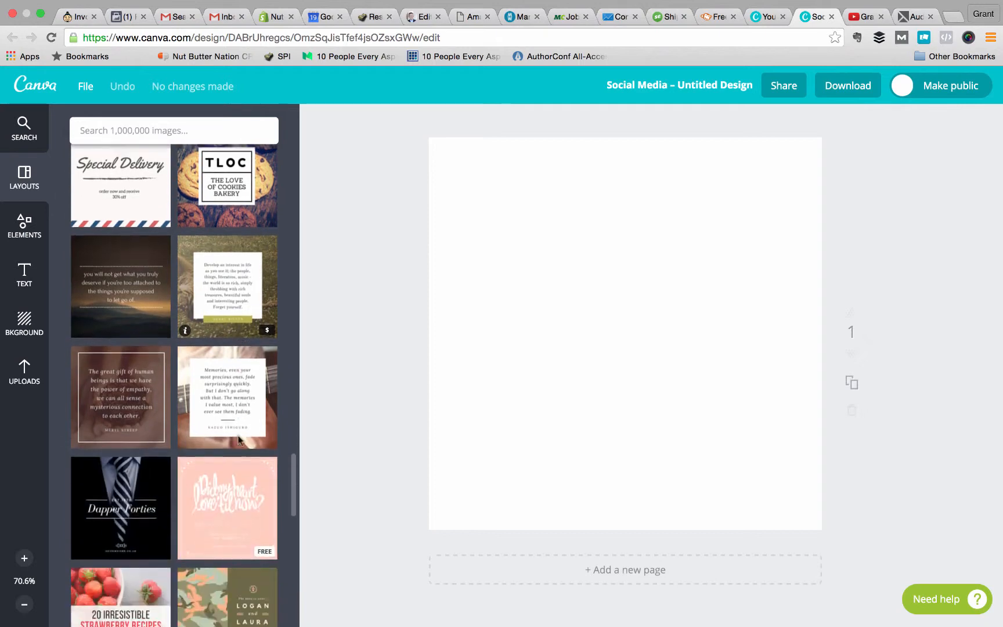
pyautogui.scroll(-10, 239, 441)
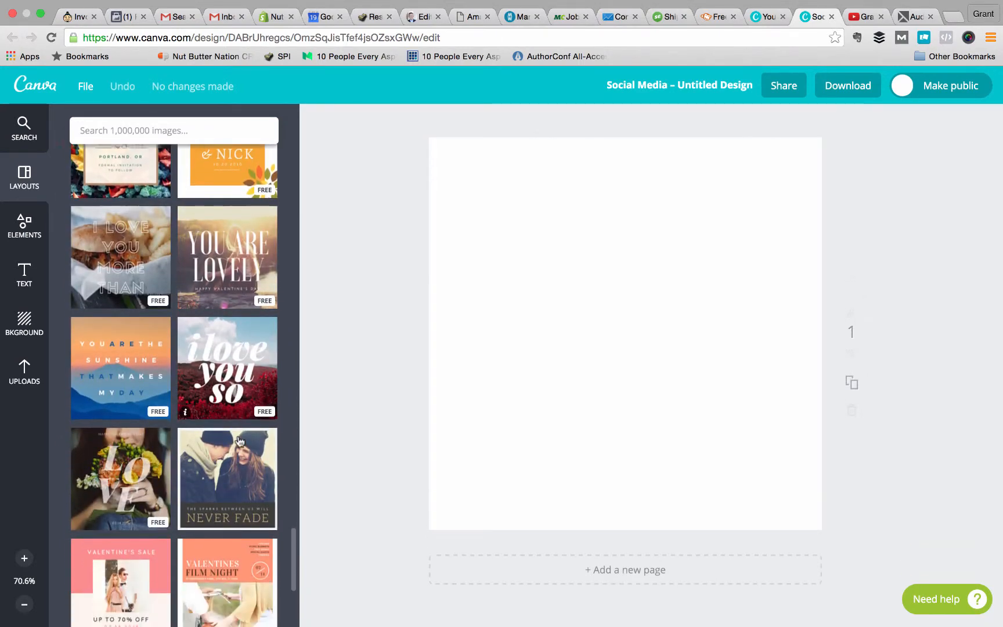
pyautogui.scroll(-5, 240, 442)
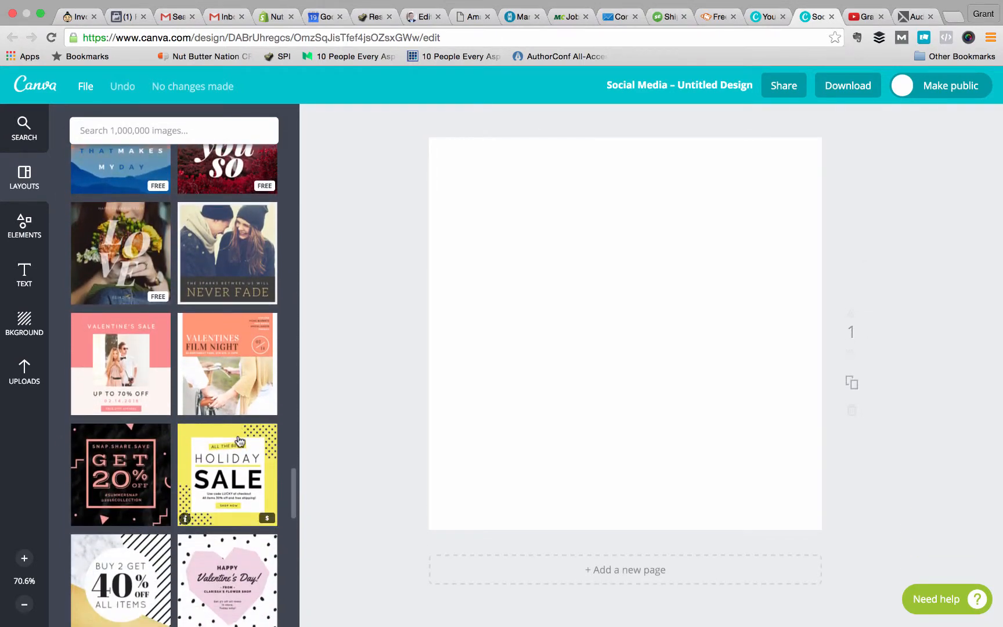
pyautogui.scroll(20, 240, 442)
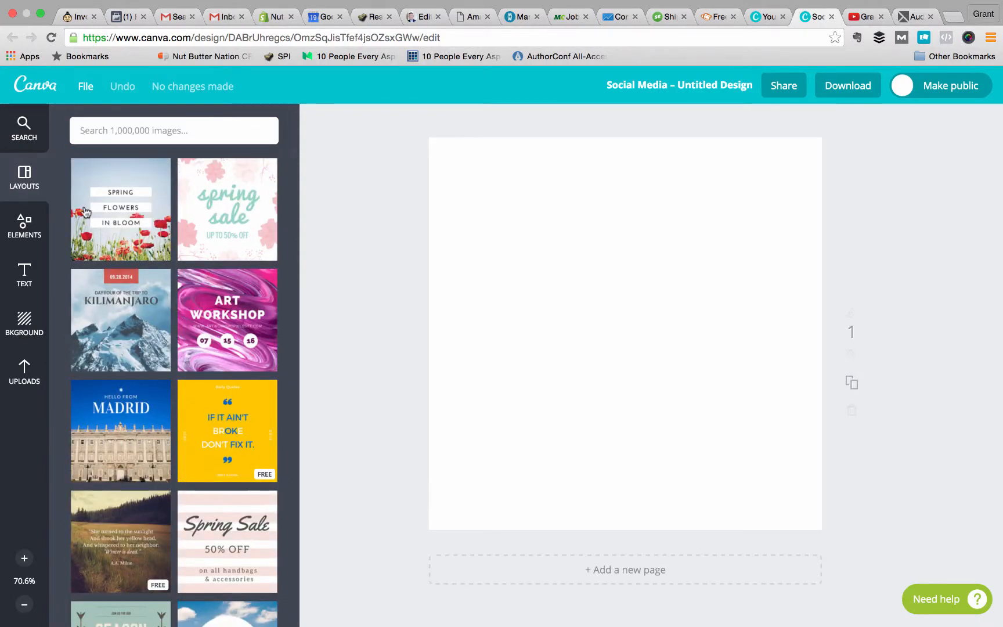
# Apply the Spring Flowers in Bloom layout to the blank page and check its background photo.
pyautogui.click(121, 196)
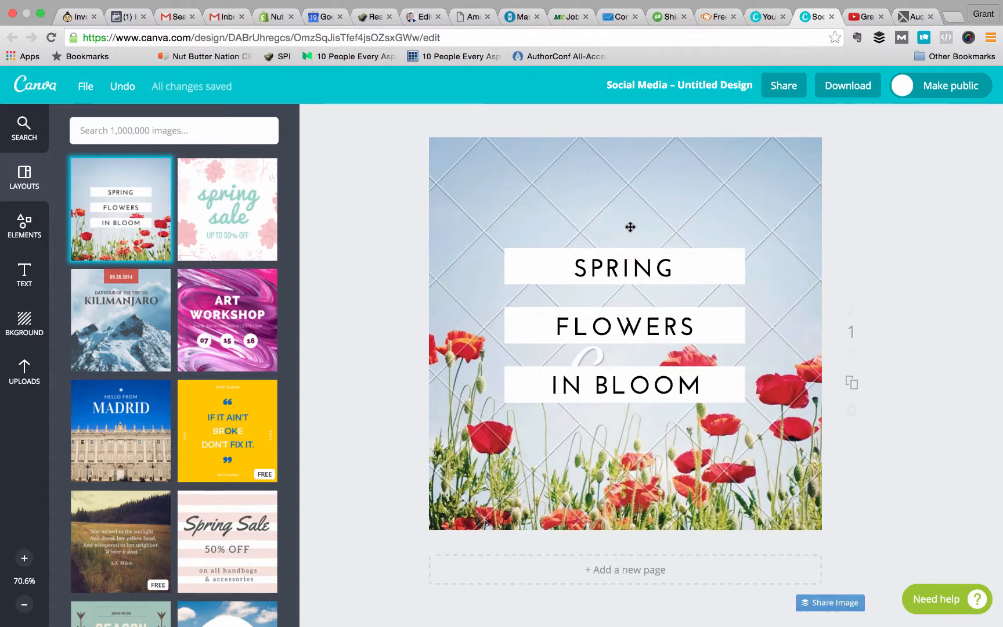
pyautogui.click(612, 199)
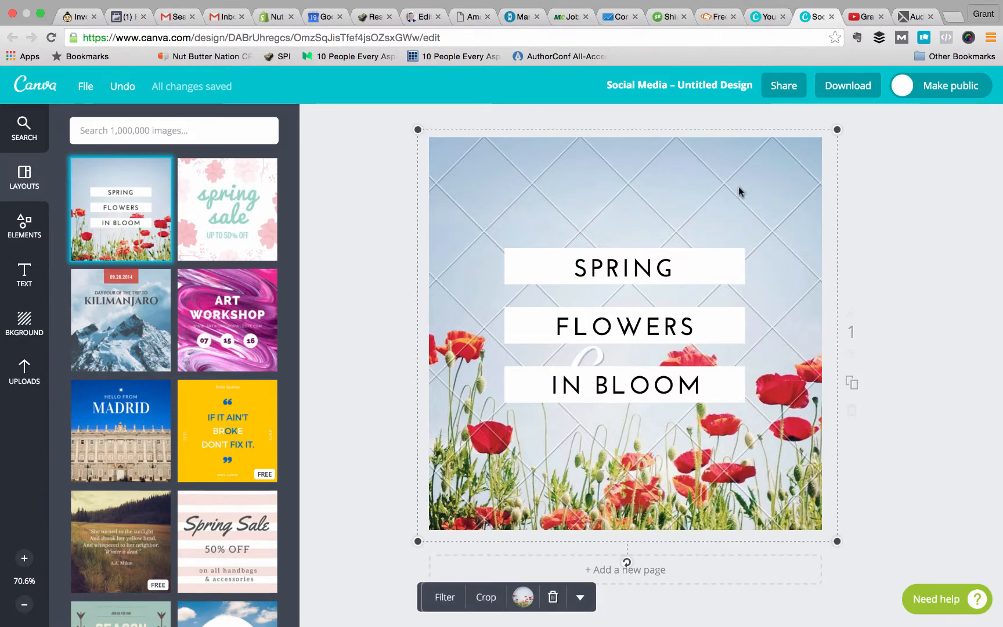
pyautogui.click(971, 282)
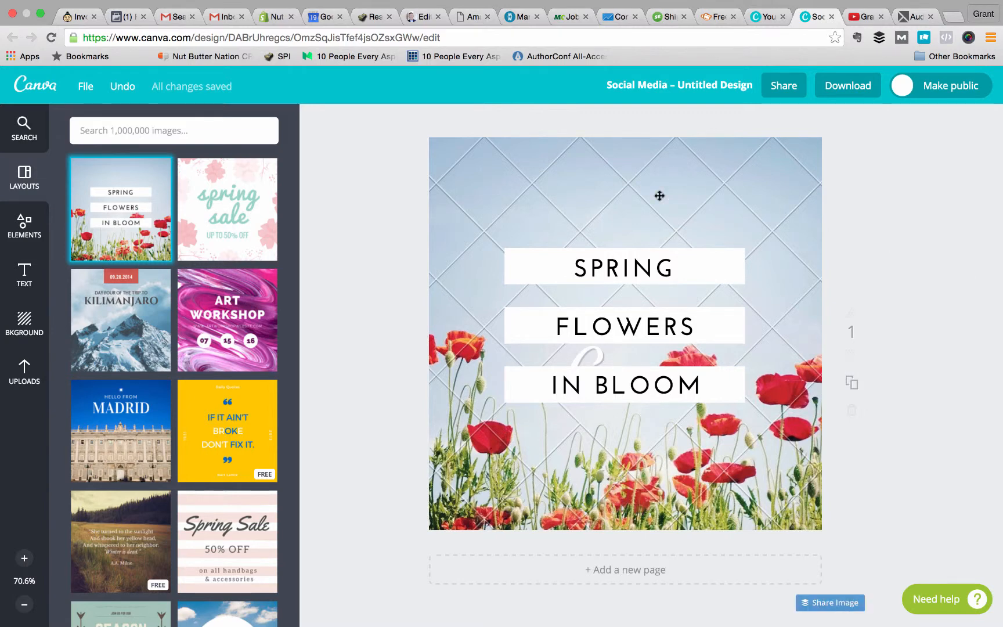
# Examine the preset and custom colour options for the layout's poppy background photo, then deselect it.
pyautogui.click(515, 176)
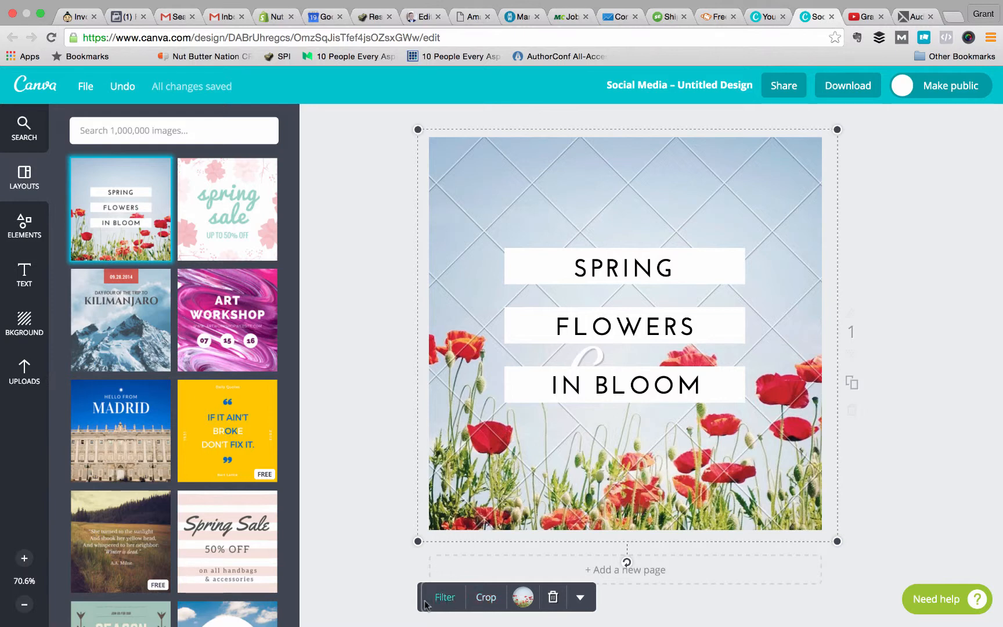
pyautogui.click(522, 597)
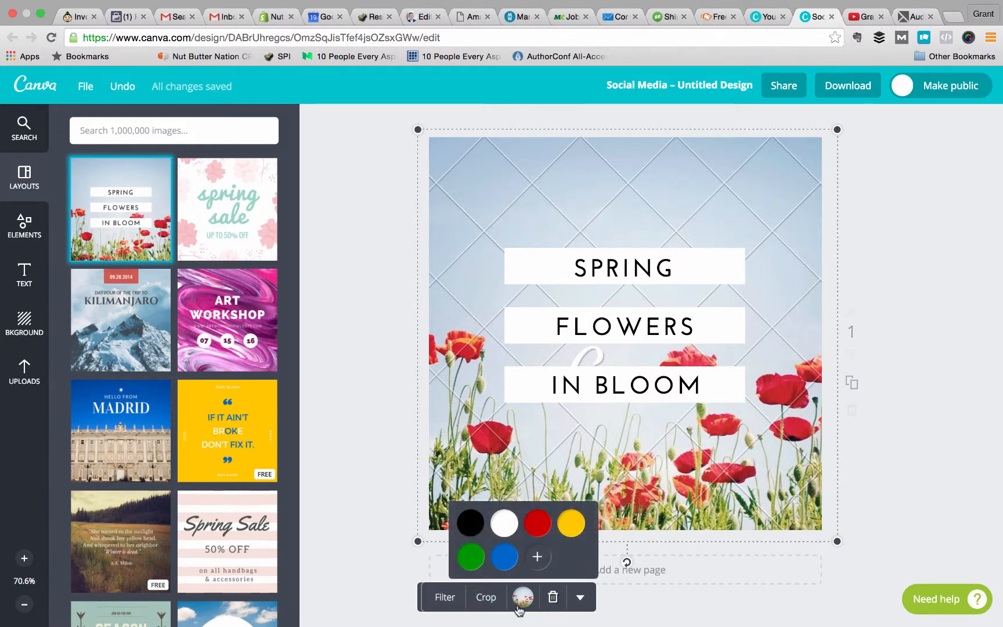
pyautogui.click(537, 557)
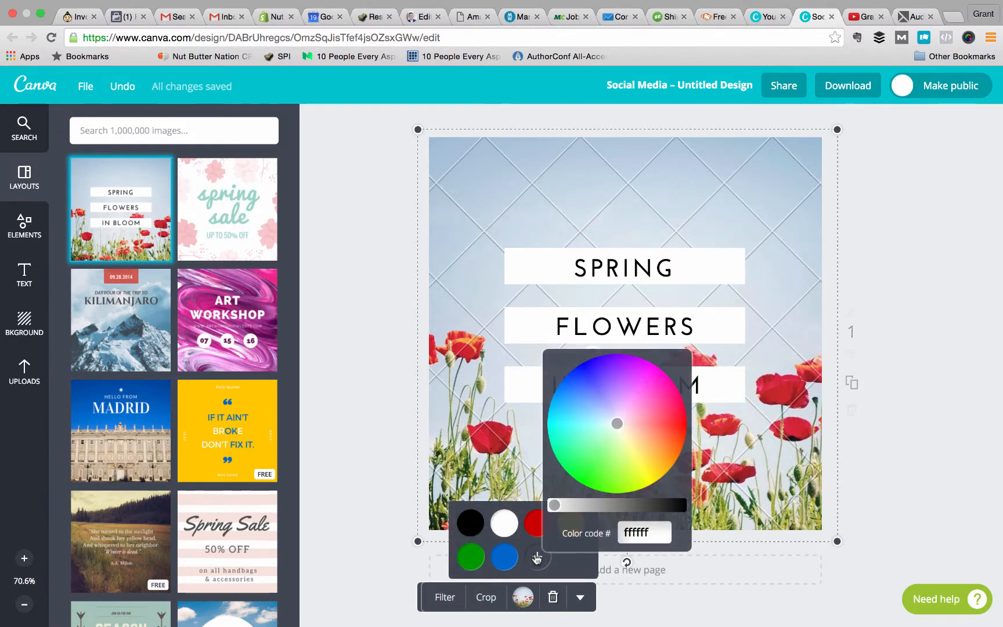
pyautogui.click(747, 609)
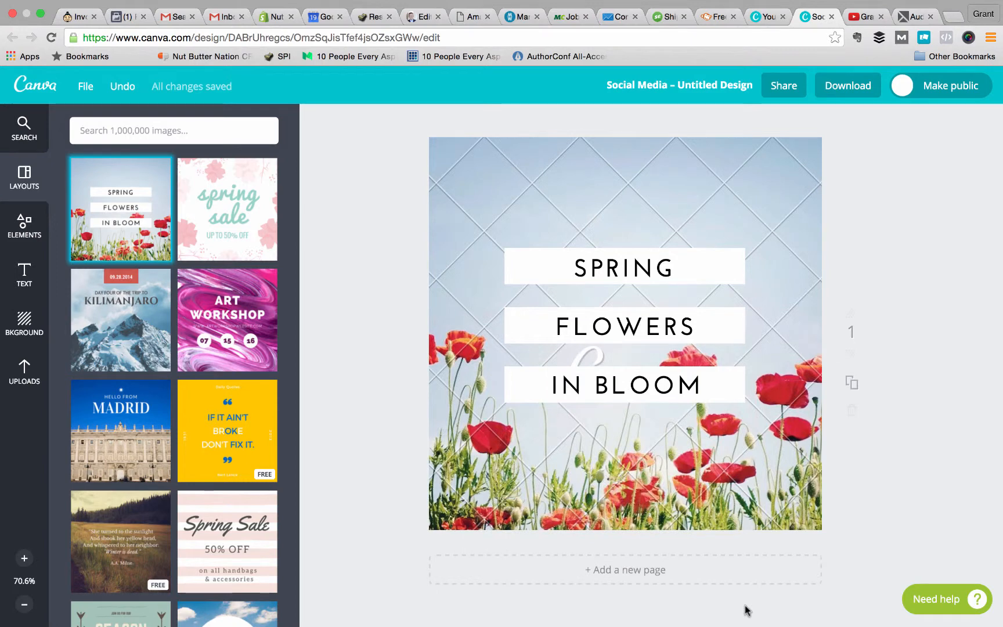
# Delete the poppy background photo from the design and look through the available free and paid backgrounds.
pyautogui.click(666, 433)
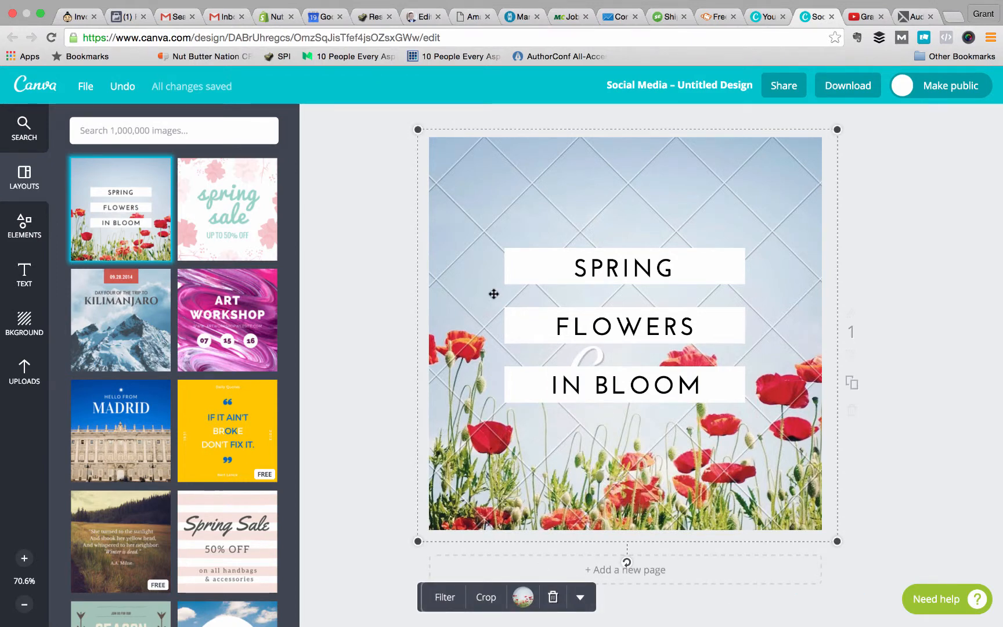
pyautogui.press('BackSpace')
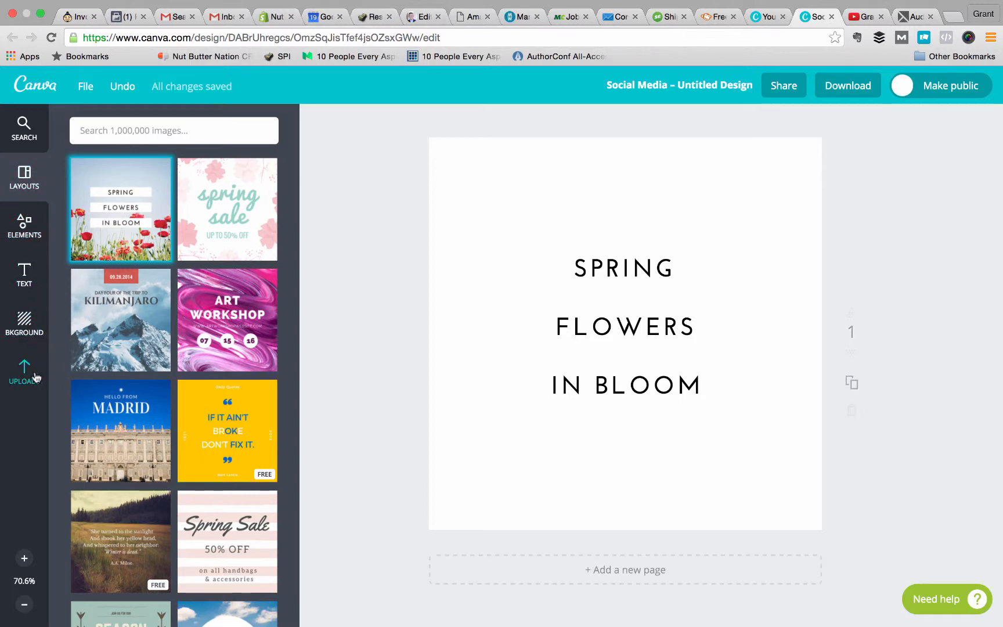
pyautogui.click(27, 332)
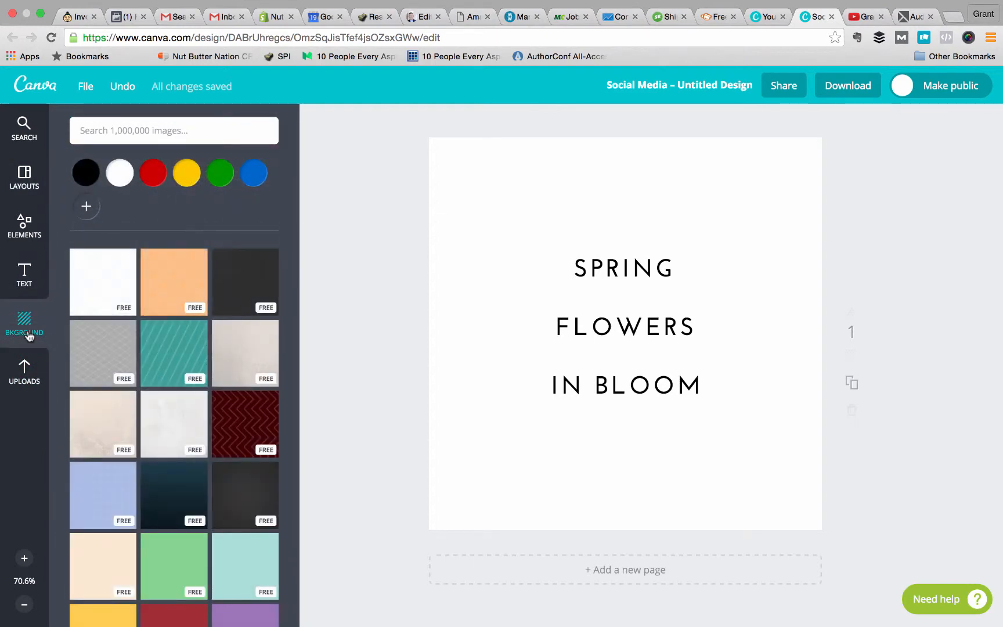
pyautogui.scroll(-12, 233, 457)
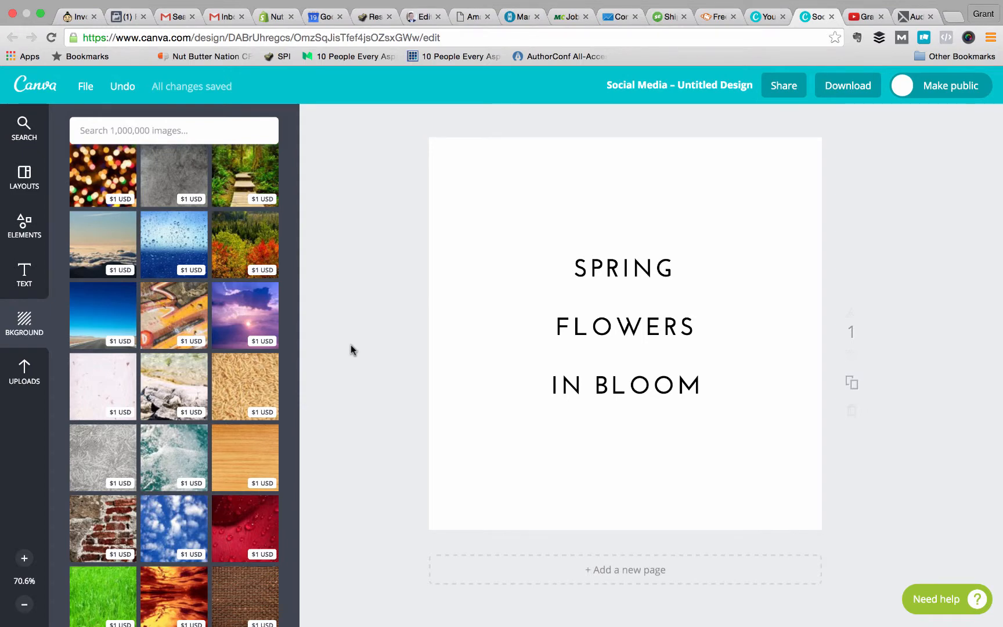
# Check the option to upload images from the computer, cancel it, and look through the images already uploaded.
pyautogui.click(12, 376)
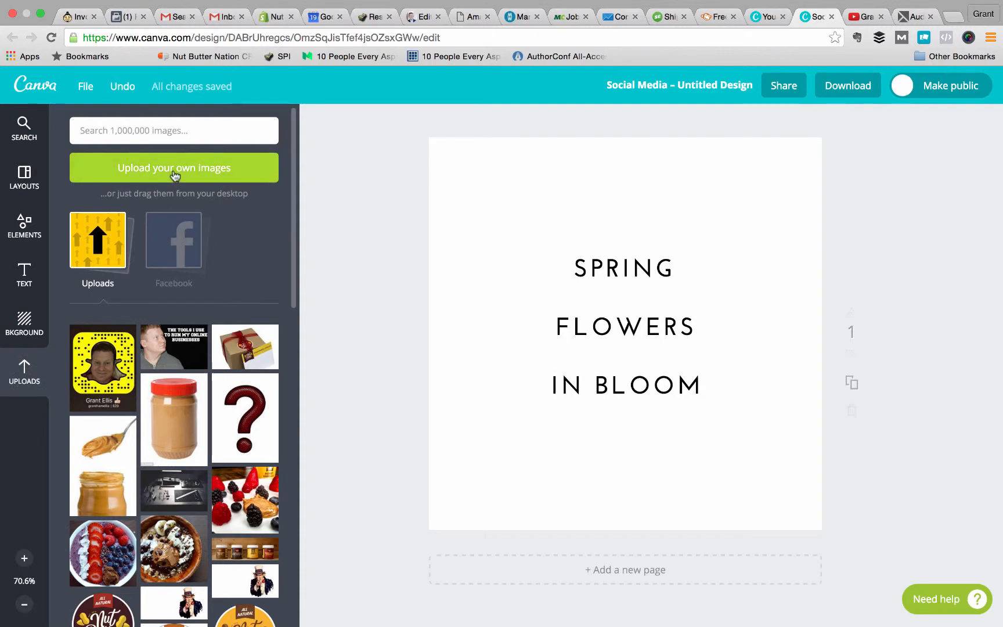
pyautogui.click(173, 172)
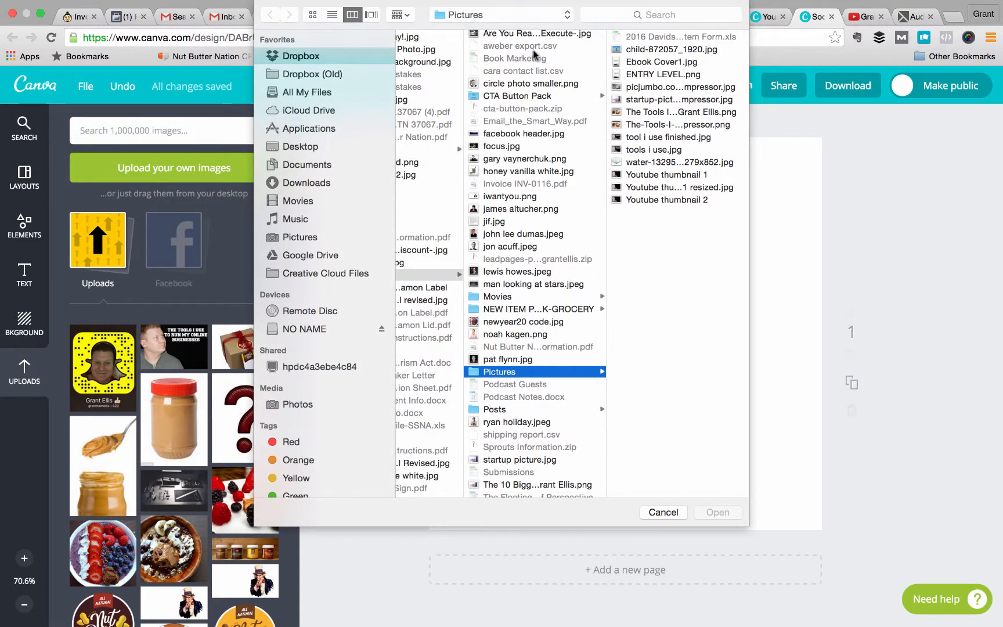
pyautogui.click(665, 512)
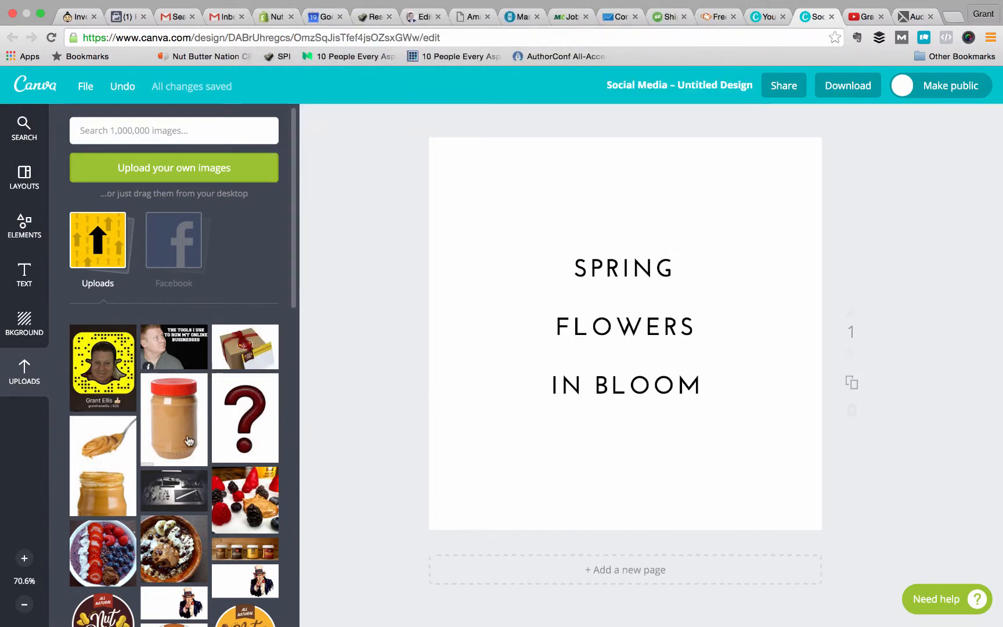
pyautogui.scroll(-6, 189, 441)
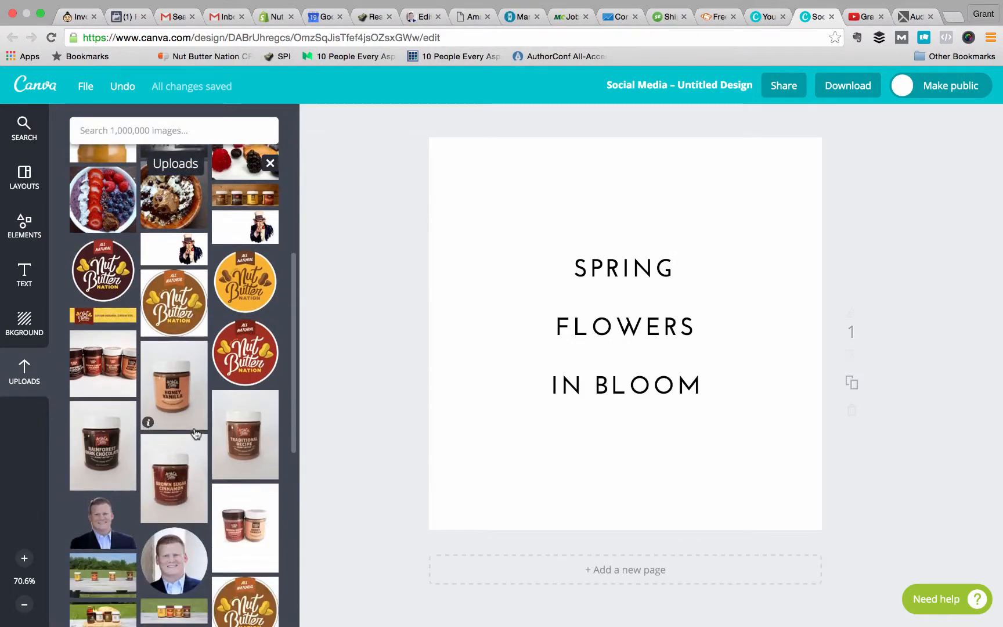
pyautogui.scroll(-6, 195, 432)
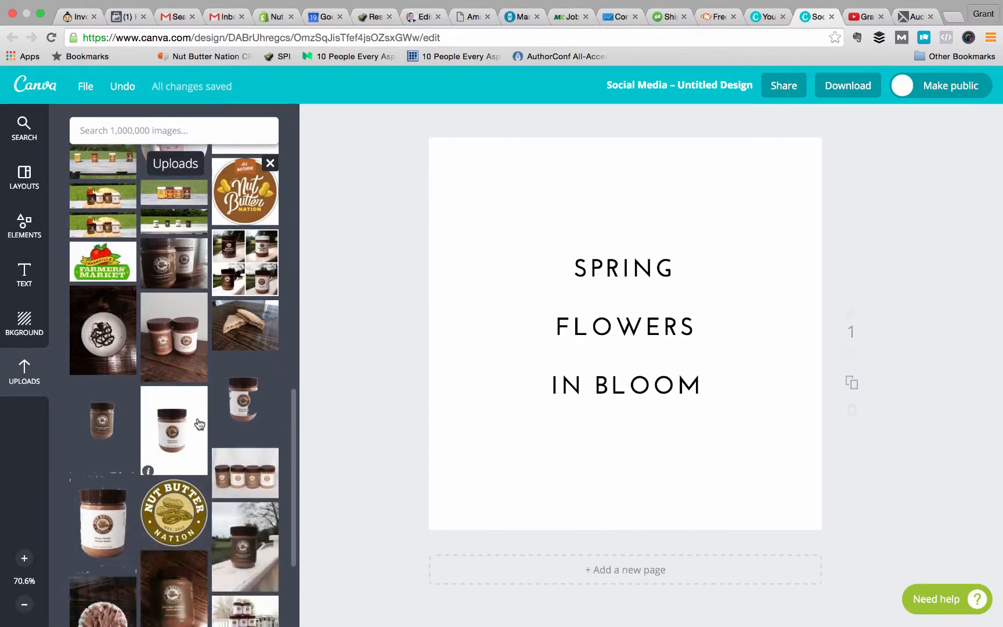
pyautogui.scroll(14, 199, 424)
pyautogui.scroll(-16, 199, 424)
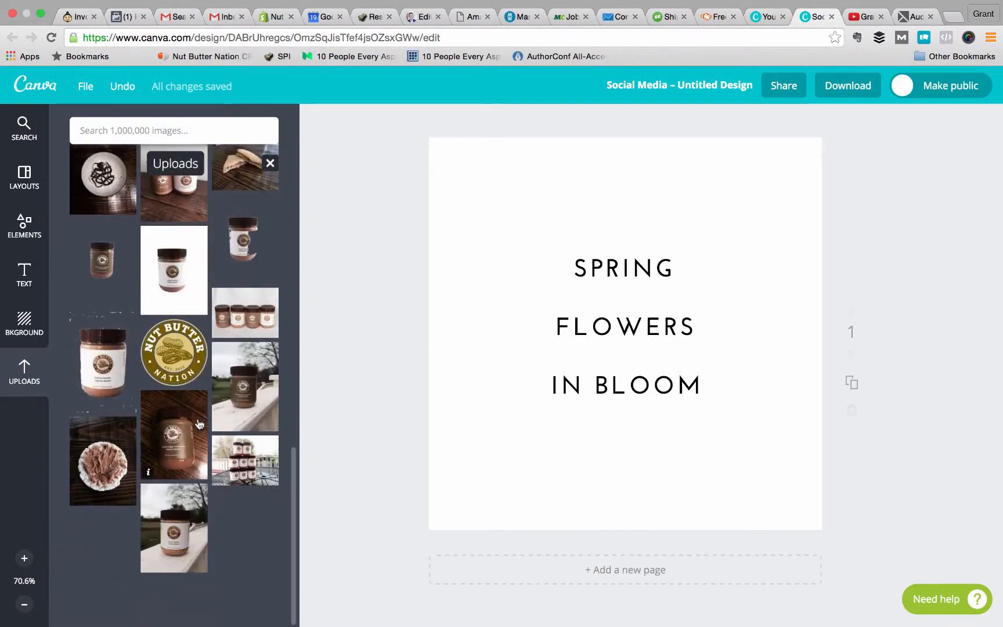
pyautogui.scroll(8, 198, 422)
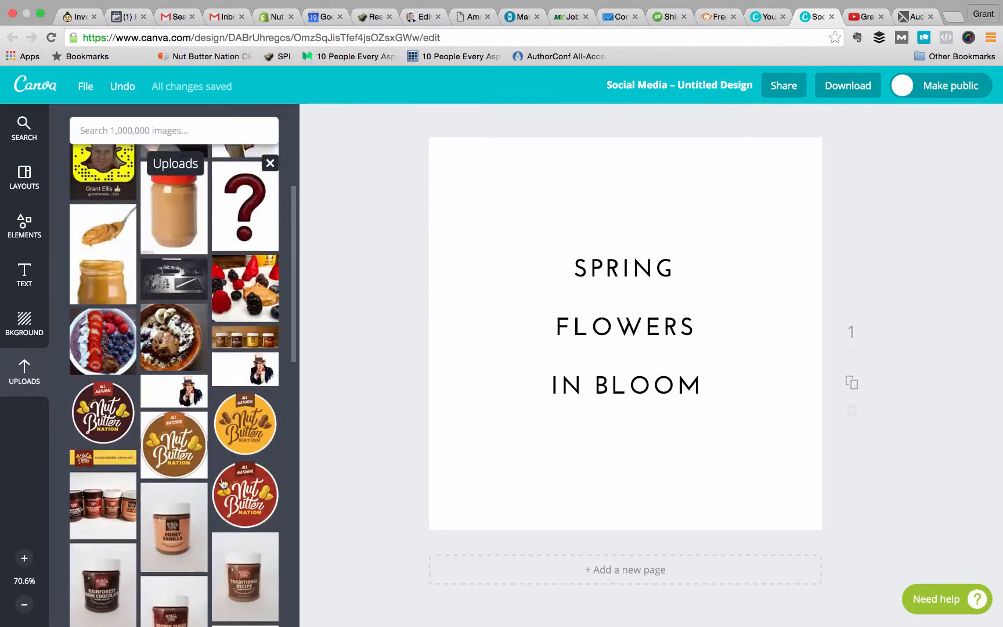
pyautogui.scroll(5, 224, 486)
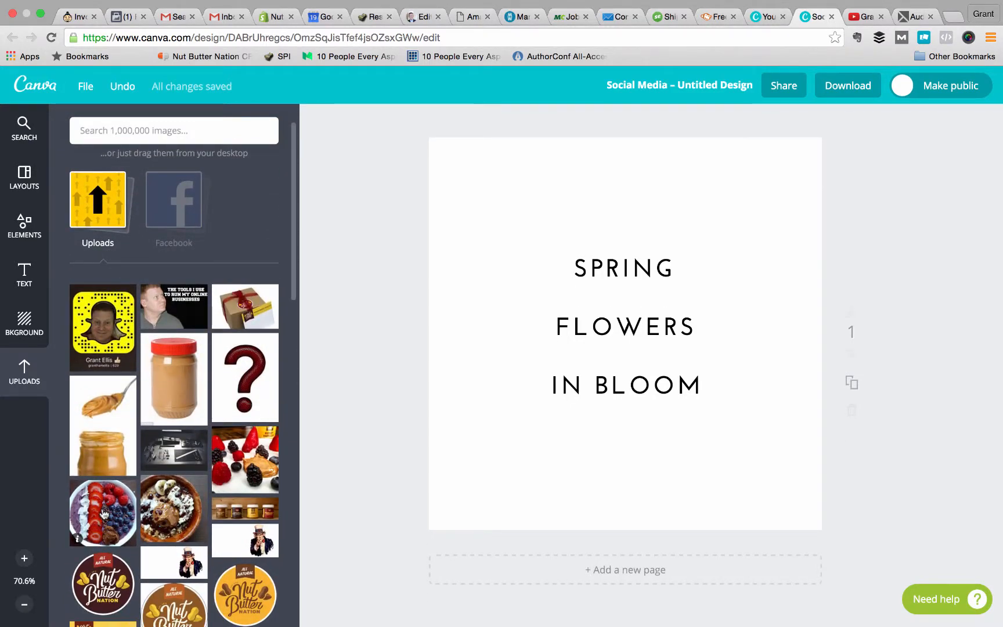
# Add the uploaded smoothie bowl photo with strawberries and blueberries to the page and enlarge it to cover the canvas.
pyautogui.click(104, 514)
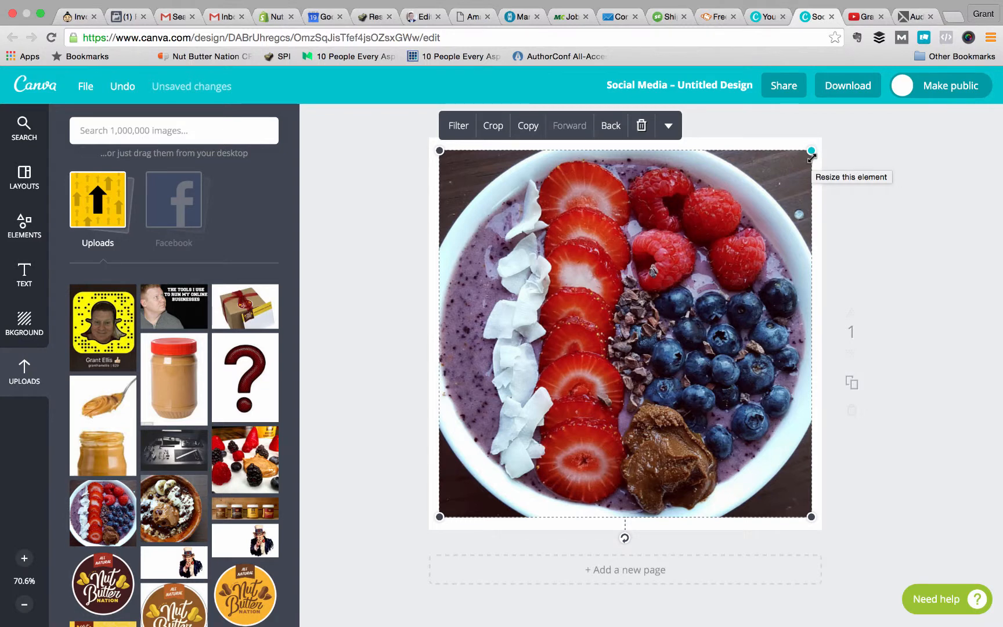
pyautogui.moveTo(811, 152); pyautogui.dragTo(832, 131)
pyautogui.moveTo(795, 191); pyautogui.dragTo(795, 210)
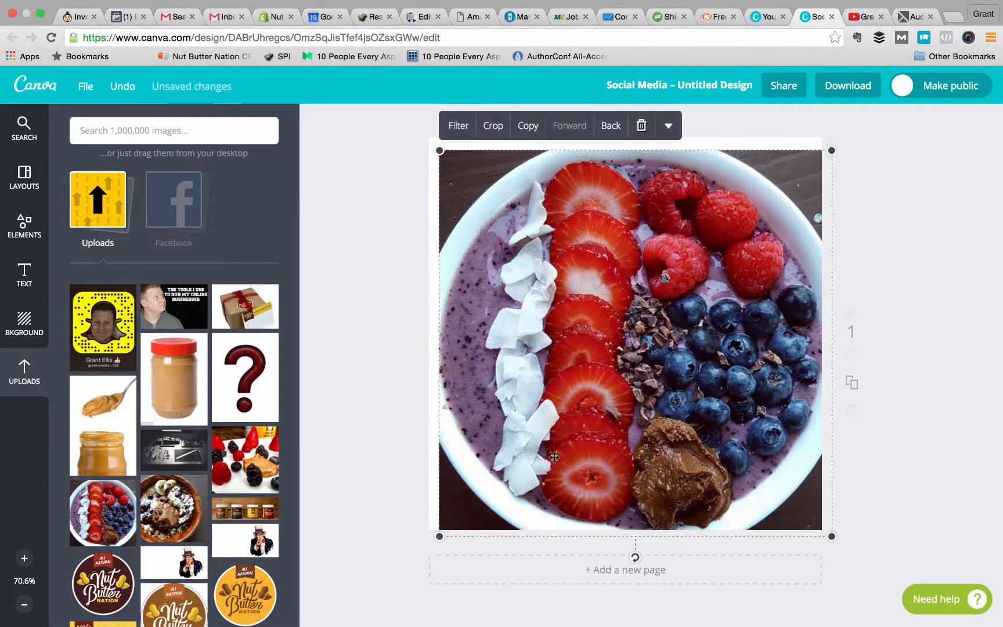
pyautogui.moveTo(440, 537); pyautogui.dragTo(424, 545)
pyautogui.moveTo(552, 422); pyautogui.dragTo(552, 412)
pyautogui.click(877, 235)
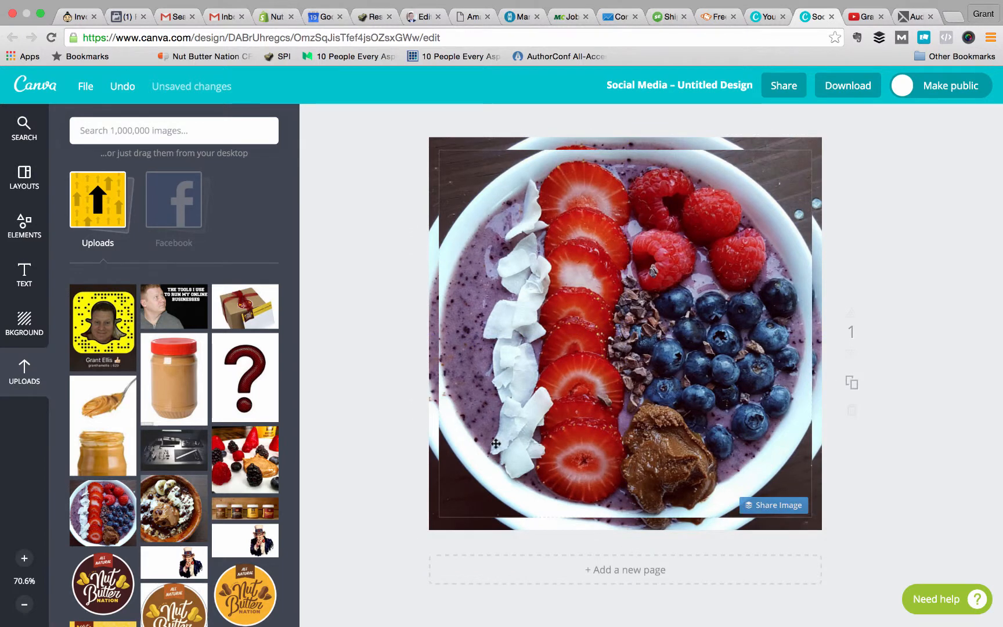
# Stretch the inset smoothie bowl photo past the canvas edges so it fills the background behind the Spring Flowers in Bloom text.
pyautogui.click(477, 476)
pyautogui.moveTo(439, 517); pyautogui.dragTo(428, 538)
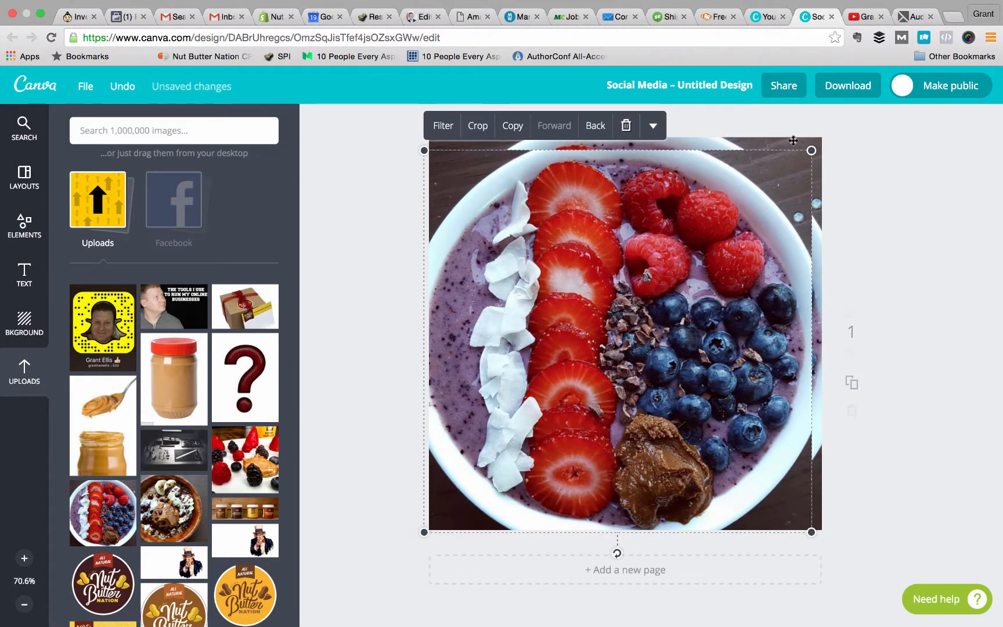
pyautogui.moveTo(812, 151); pyautogui.dragTo(839, 126)
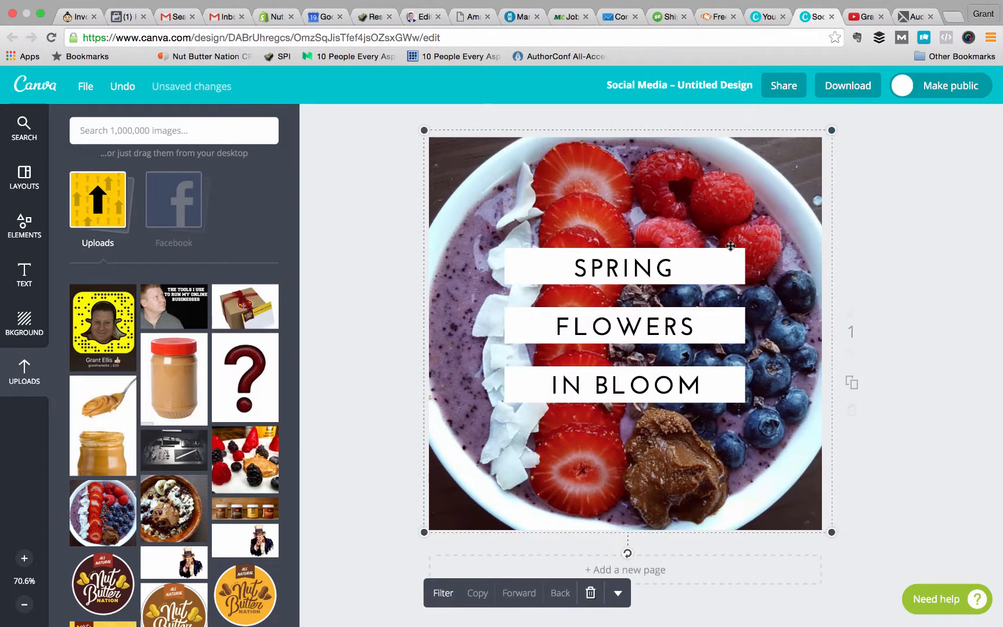
pyautogui.click(905, 172)
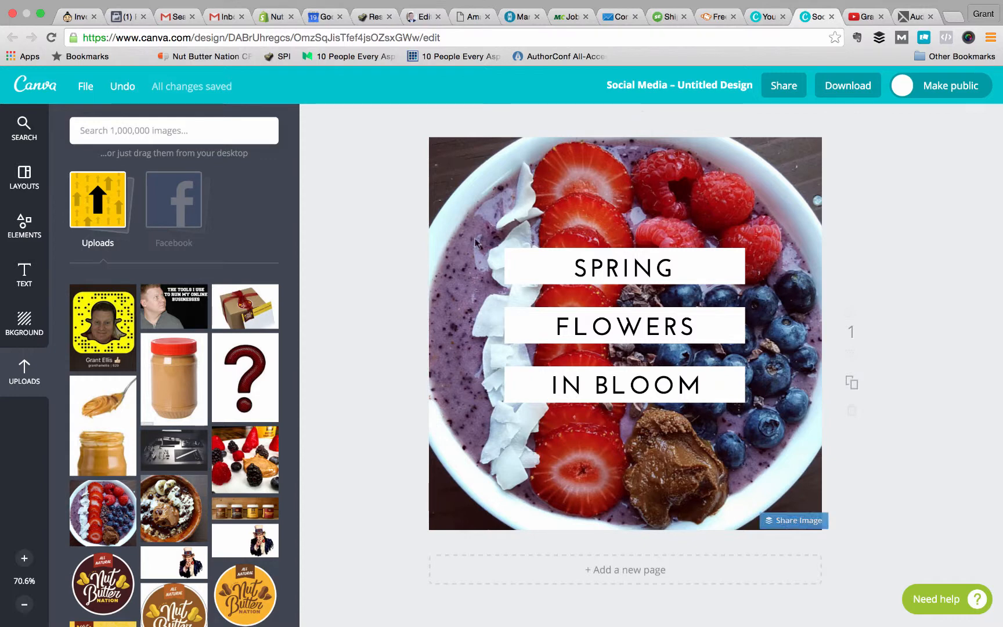
# Examine the extra options available for the smoothie bowl background photo, such as link, transparency and flipping.
pyautogui.click(516, 195)
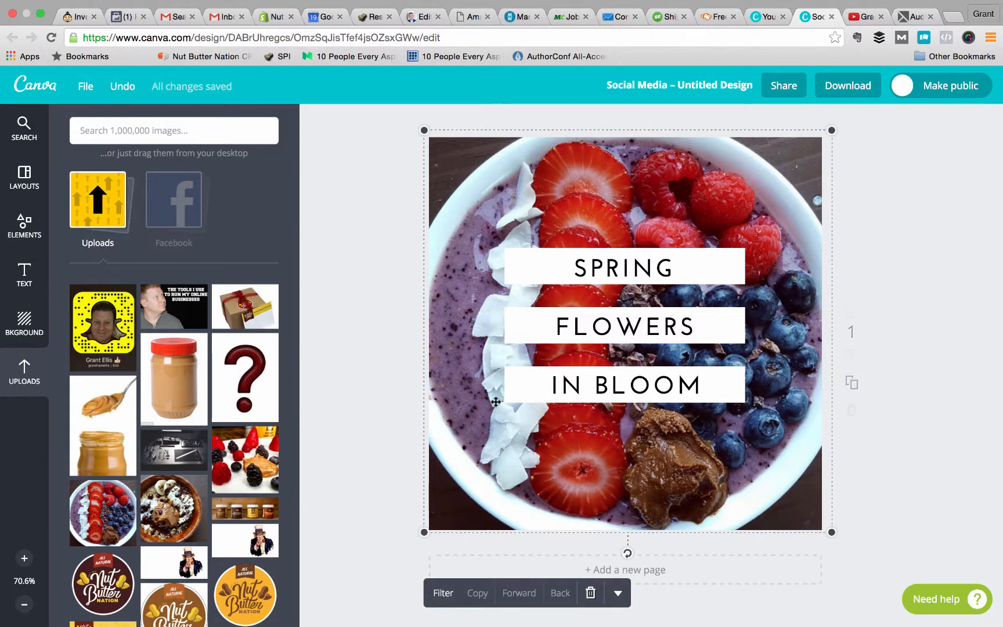
pyautogui.click(618, 593)
pyautogui.scroll(-2, 885, 345)
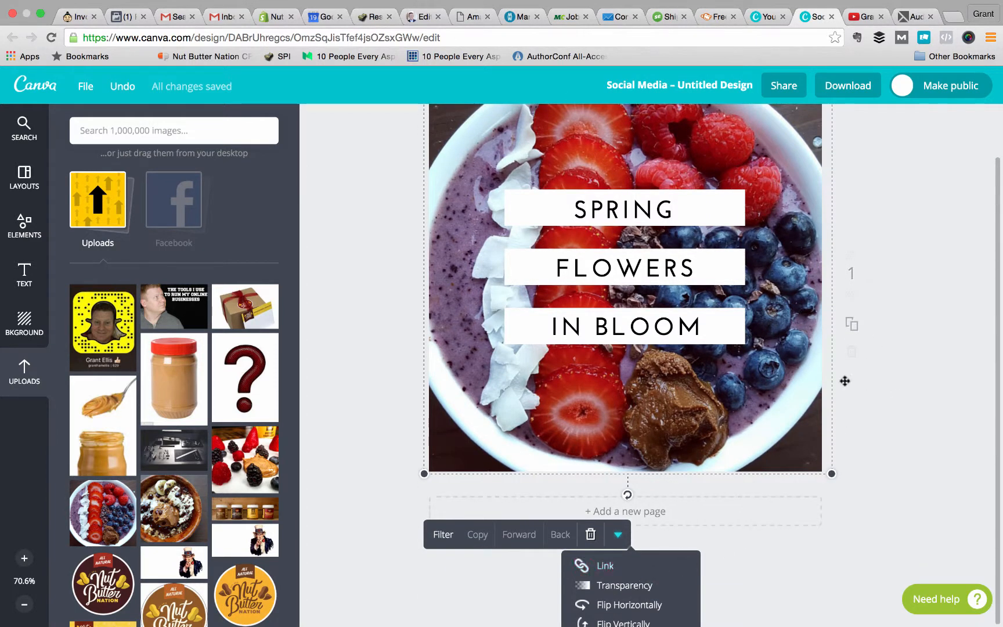
pyautogui.scroll(2, 486, 534)
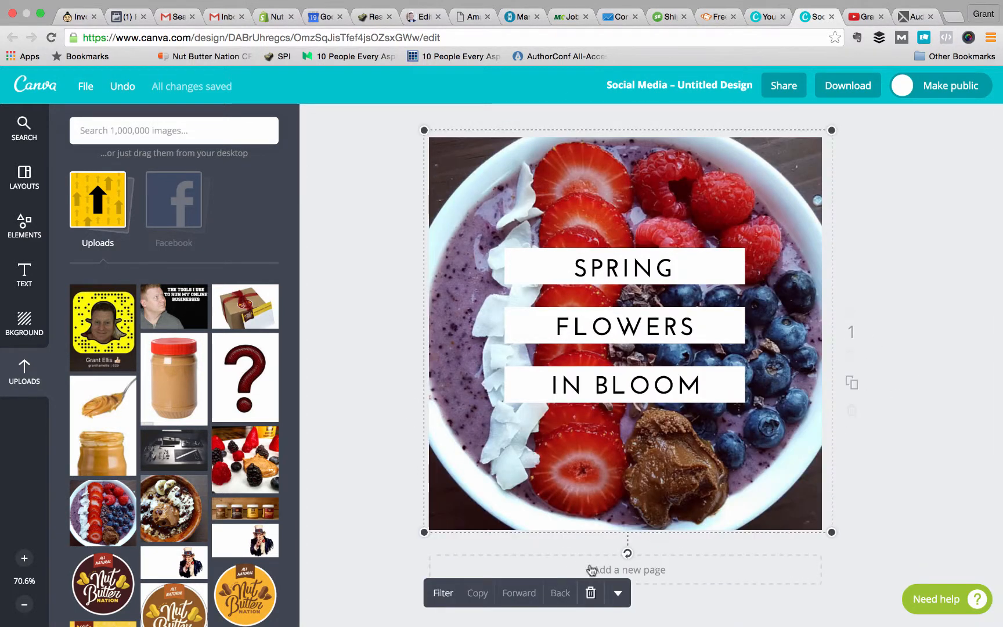
pyautogui.click(623, 589)
pyautogui.scroll(-2, 632, 577)
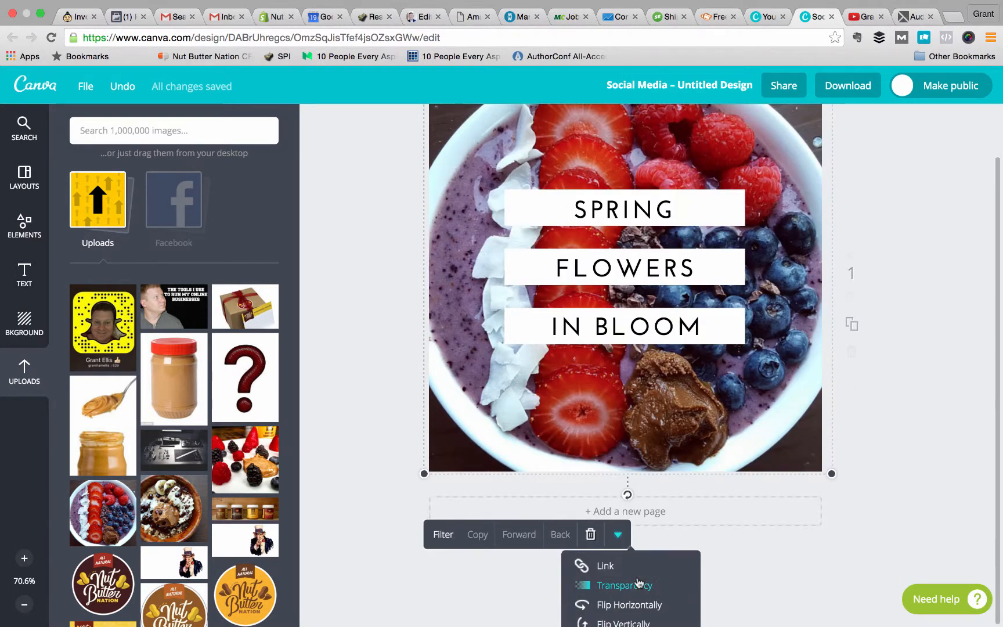
pyautogui.click(790, 576)
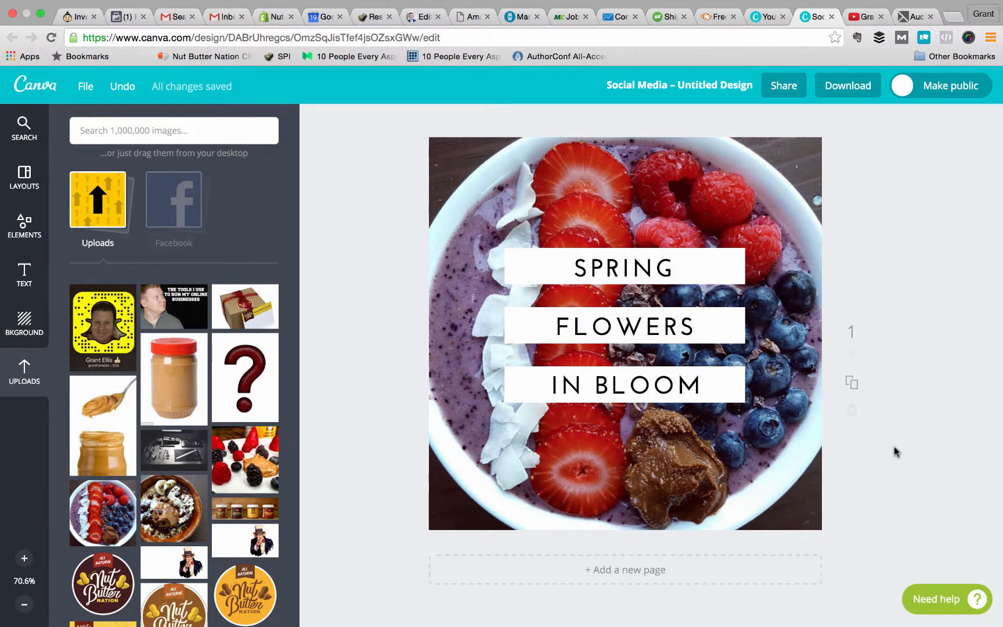
# Replace SPRING with NUT BUTTER NATION, widen its text box to fit one line, and shift it back over the white bar.
pyautogui.click(618, 263)
pyautogui.click(618, 263)
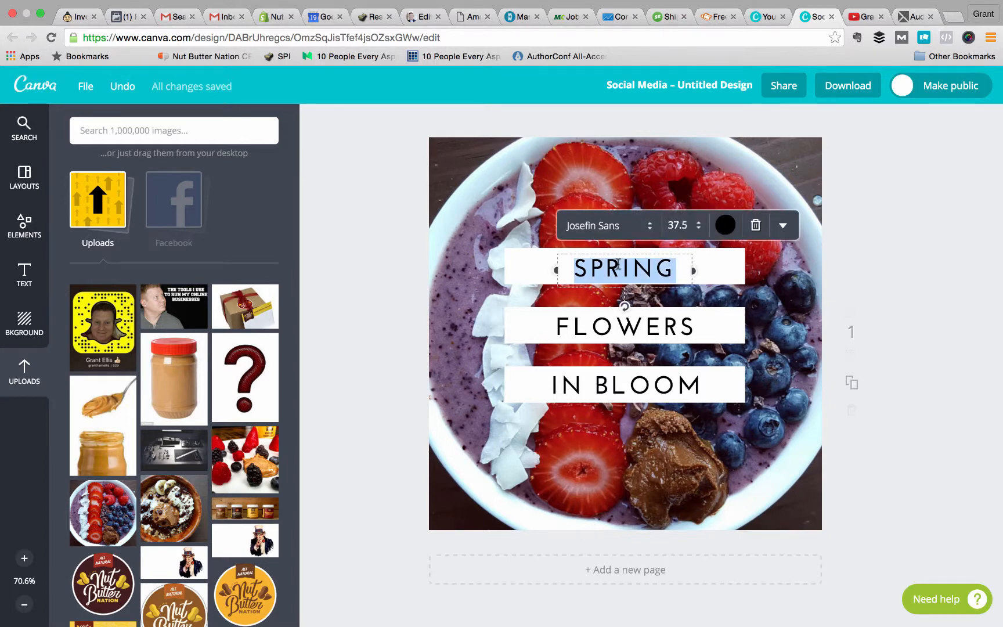
pyautogui.write('NUT BUT')
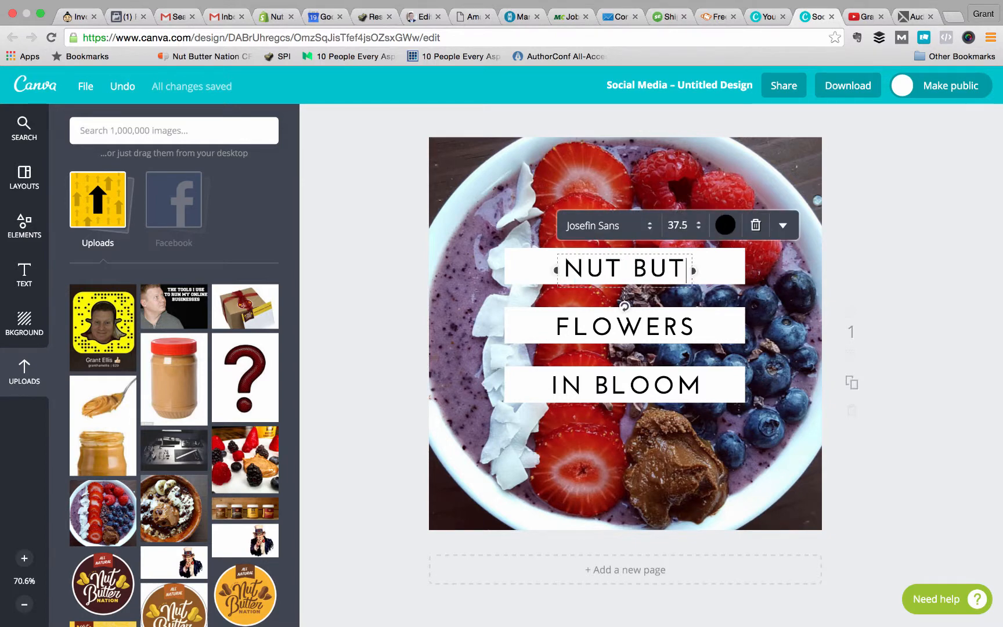
pyautogui.write('TER NATION')
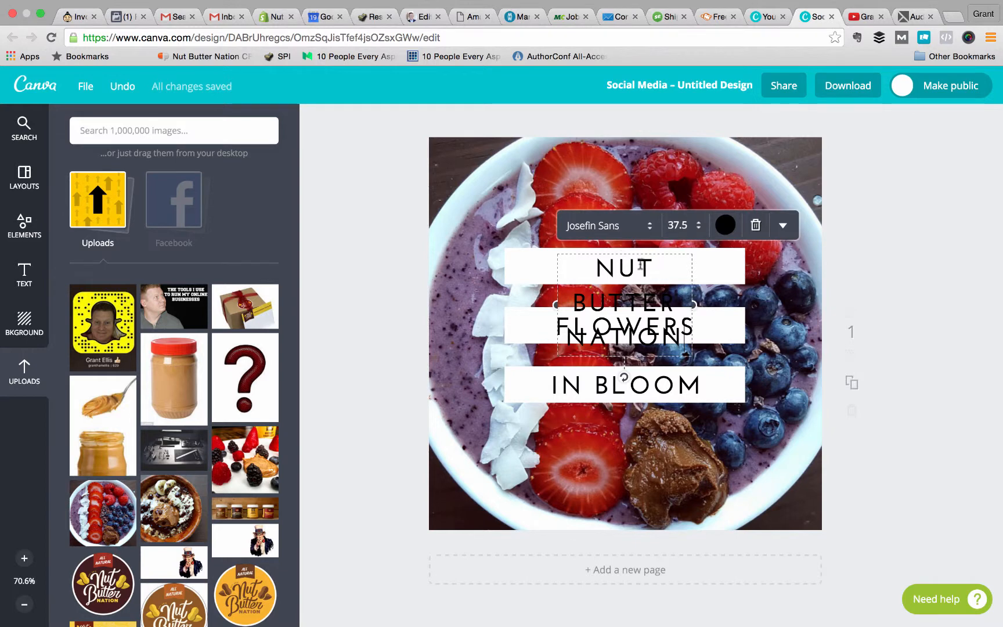
pyautogui.moveTo(692, 304); pyautogui.dragTo(867, 273)
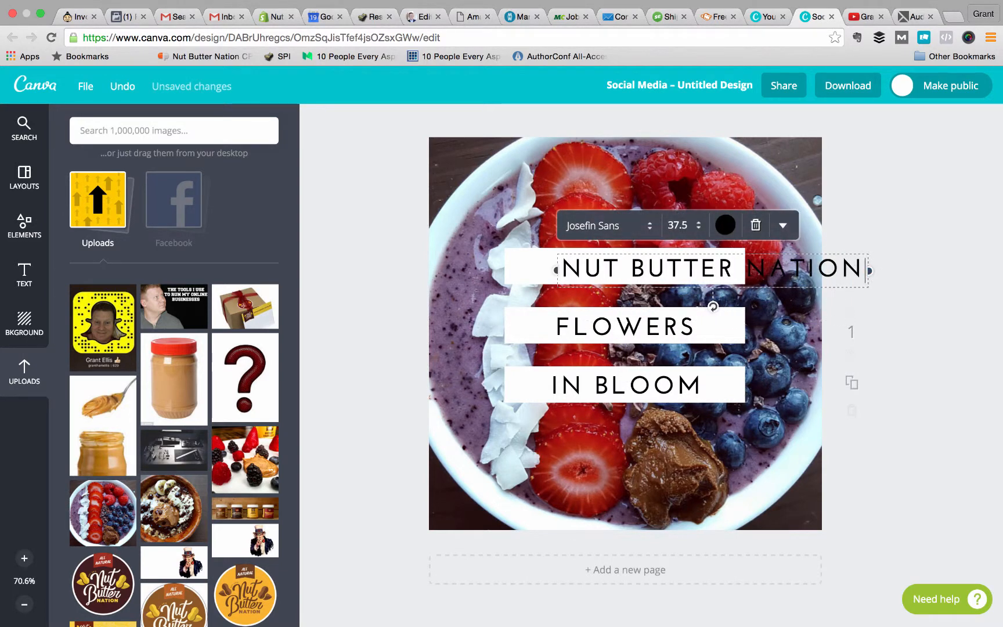
pyautogui.click(912, 242)
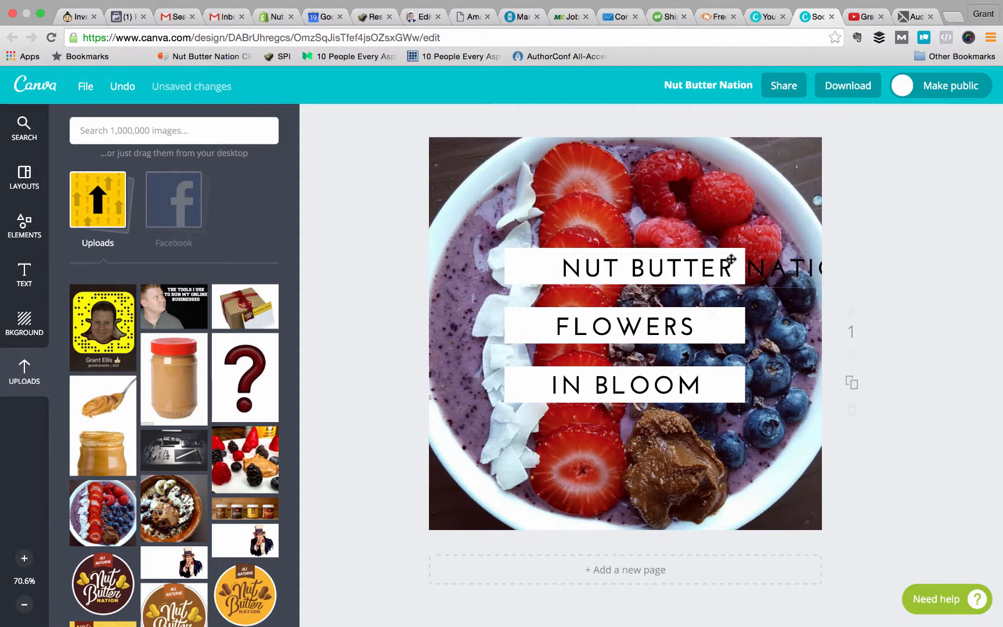
pyautogui.moveTo(730, 261); pyautogui.dragTo(656, 260)
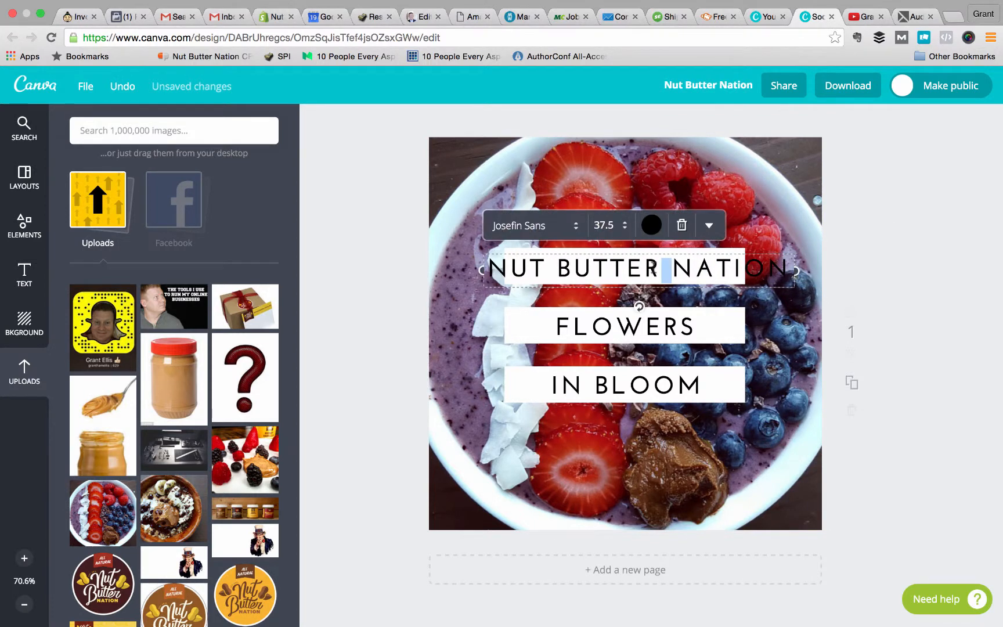
# Tighten the letter spacing of NUT BUTTER NATION so it fits within the white bar, and centre it there.
pyautogui.click(638, 266)
pyautogui.tripleClick(638, 265)
pyautogui.click(708, 225)
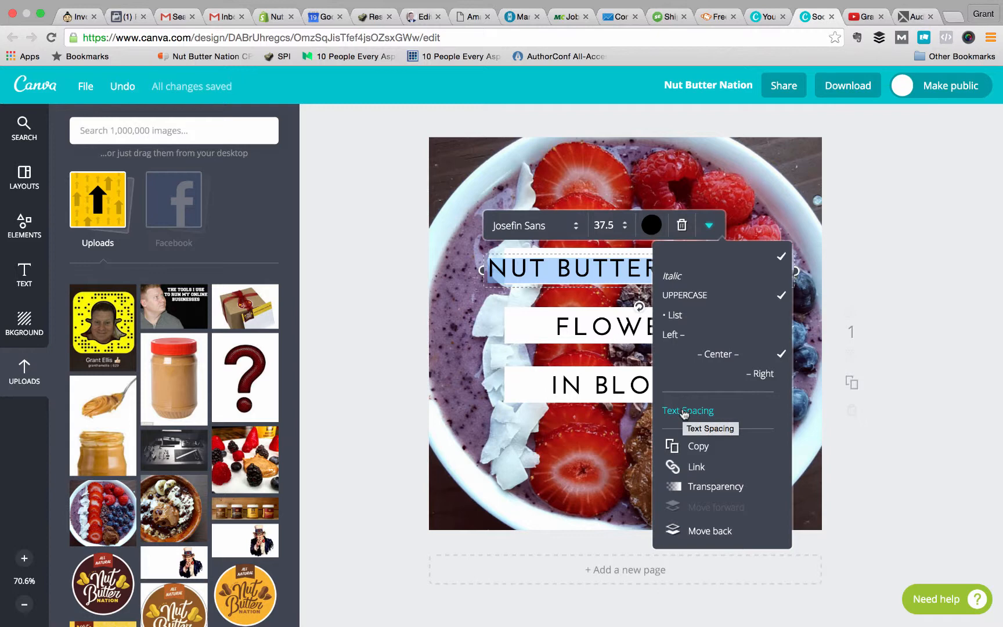
pyautogui.click(684, 411)
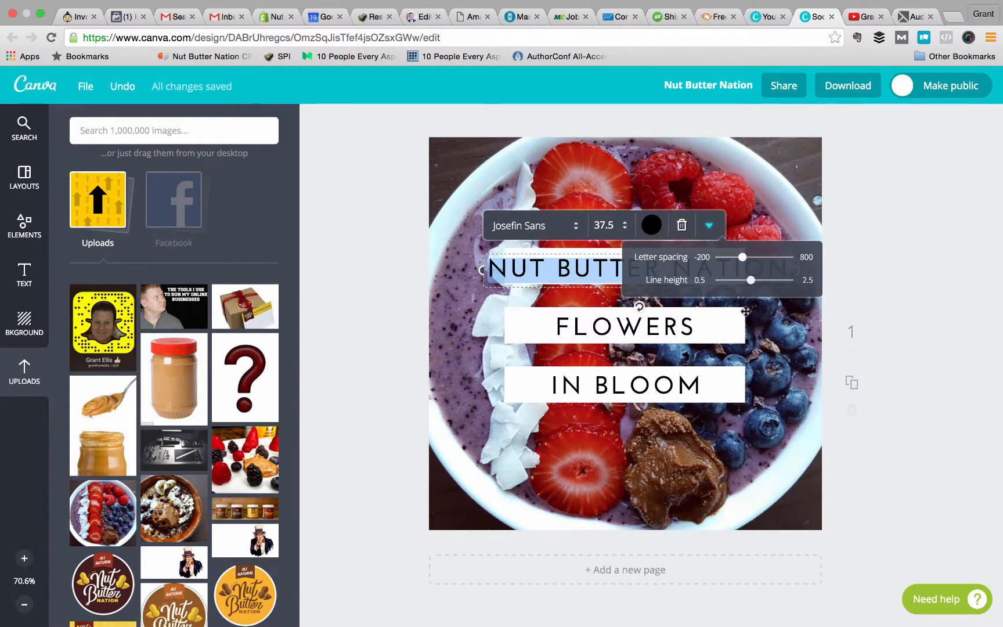
pyautogui.moveTo(744, 263); pyautogui.dragTo(692, 275)
pyautogui.click(880, 254)
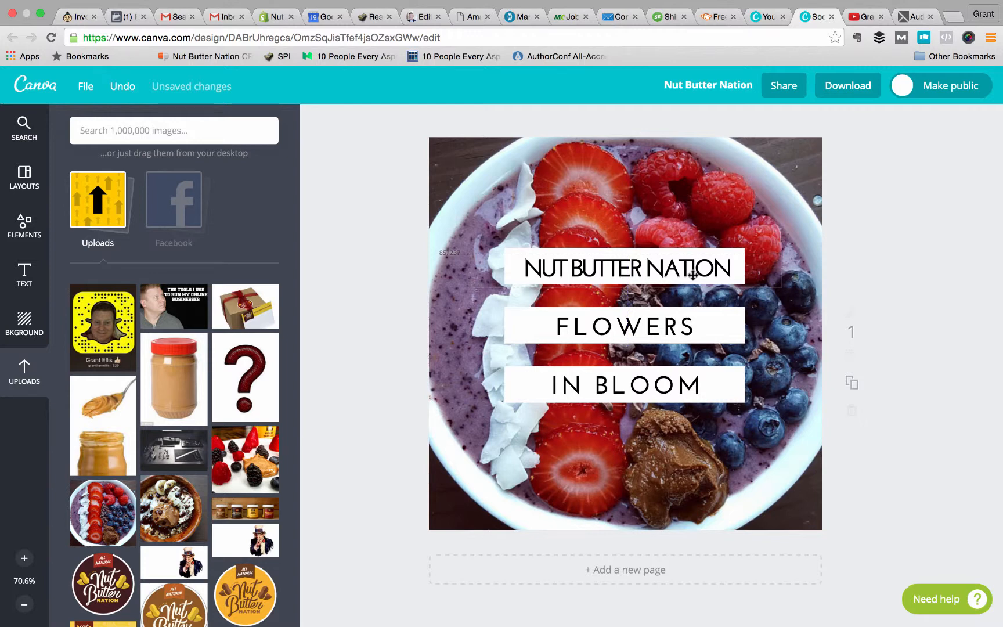
pyautogui.moveTo(692, 275)
pyautogui.mouseDown()
pyautogui.moveTo(692, 260)
pyautogui.moveTo(693, 268)
pyautogui.mouseUp()
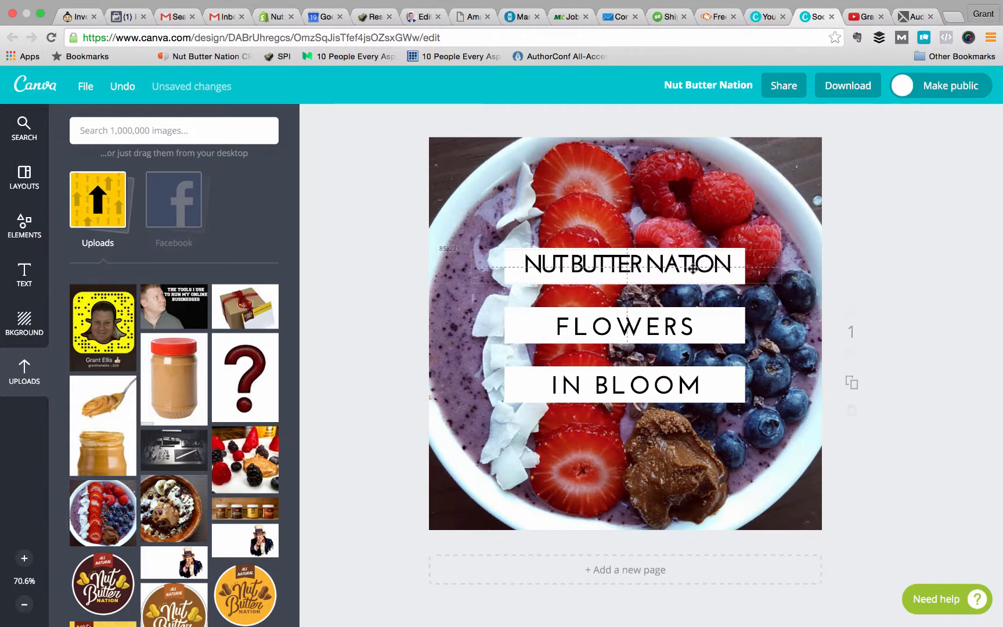
pyautogui.moveTo(693, 268); pyautogui.dragTo(693, 268)
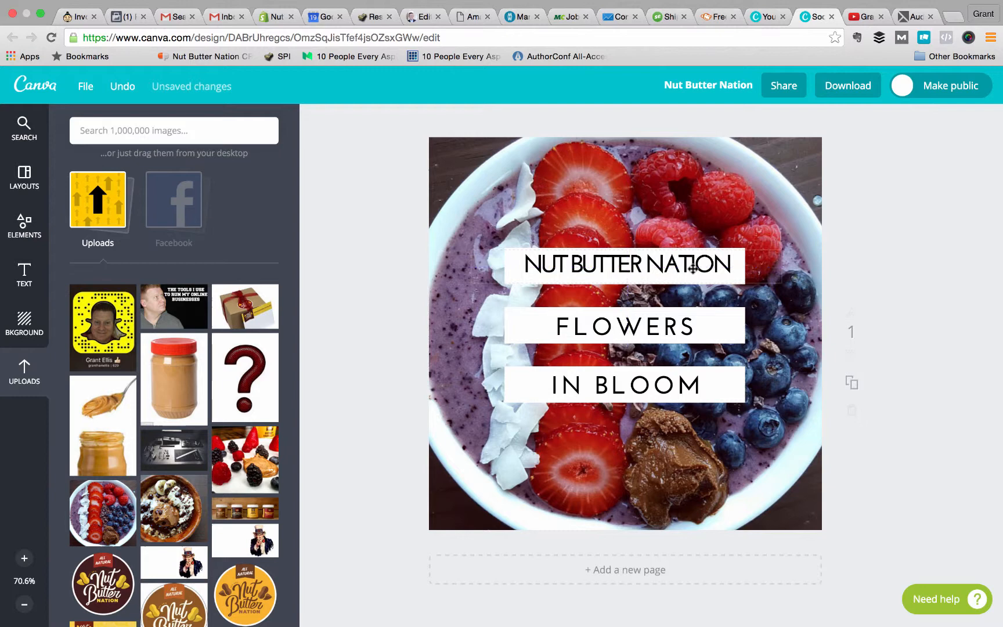
# Replace the FLOWERS line with DISCOUNT and the IN BLOOM line with 50%.
pyautogui.doubleClick(655, 329)
pyautogui.write('DISCOUNT')
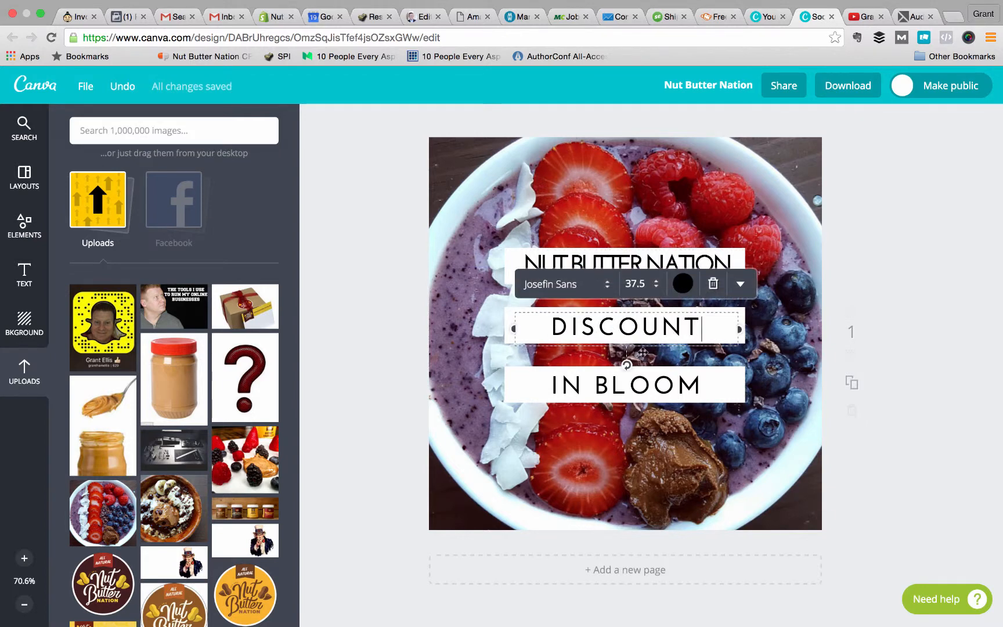
pyautogui.doubleClick(627, 382)
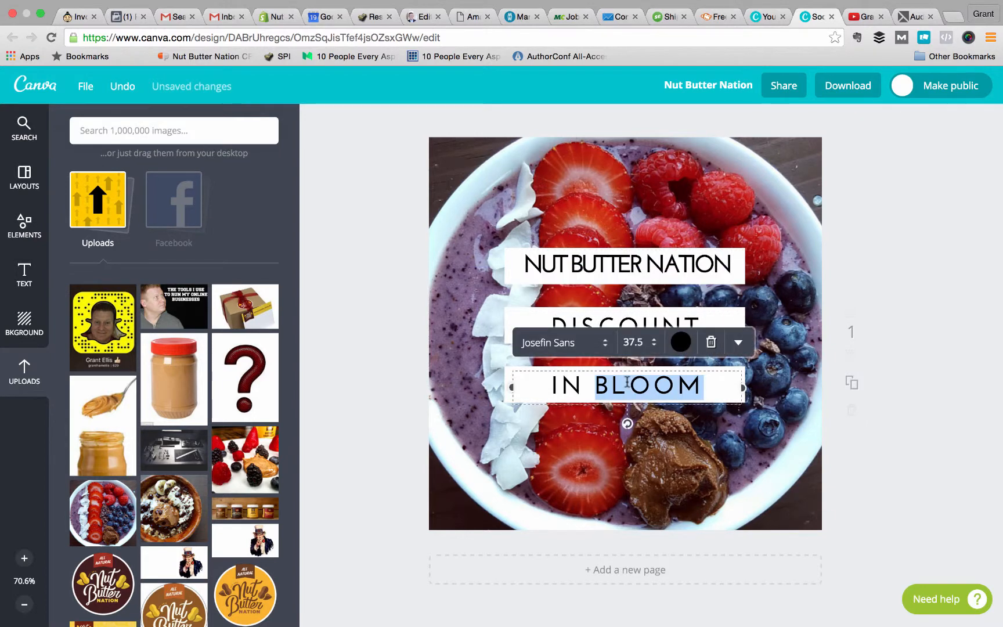
pyautogui.press('super+a')
pyautogui.write('50%')
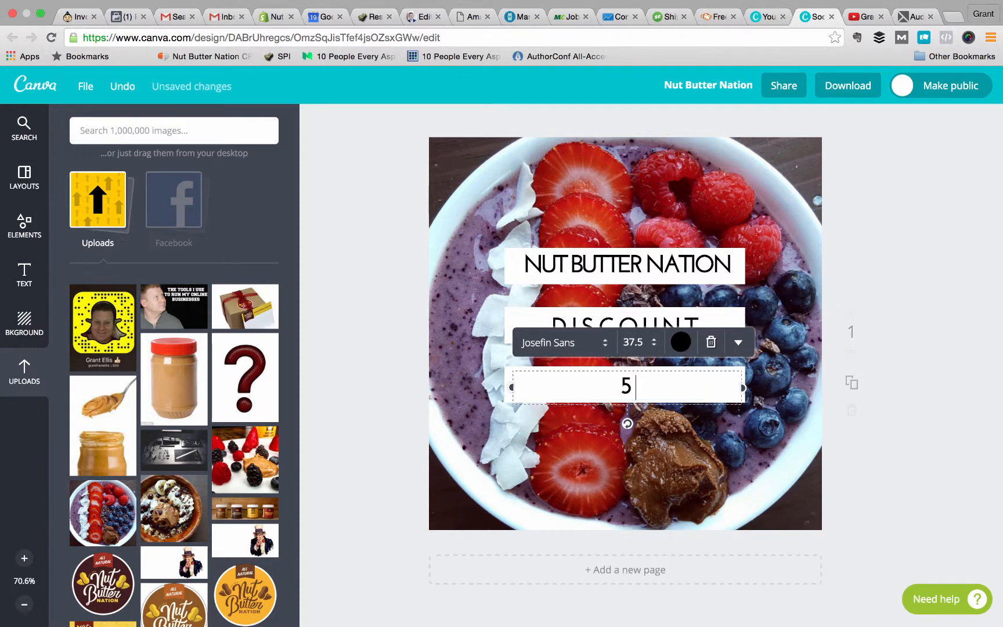
pyautogui.click(905, 315)
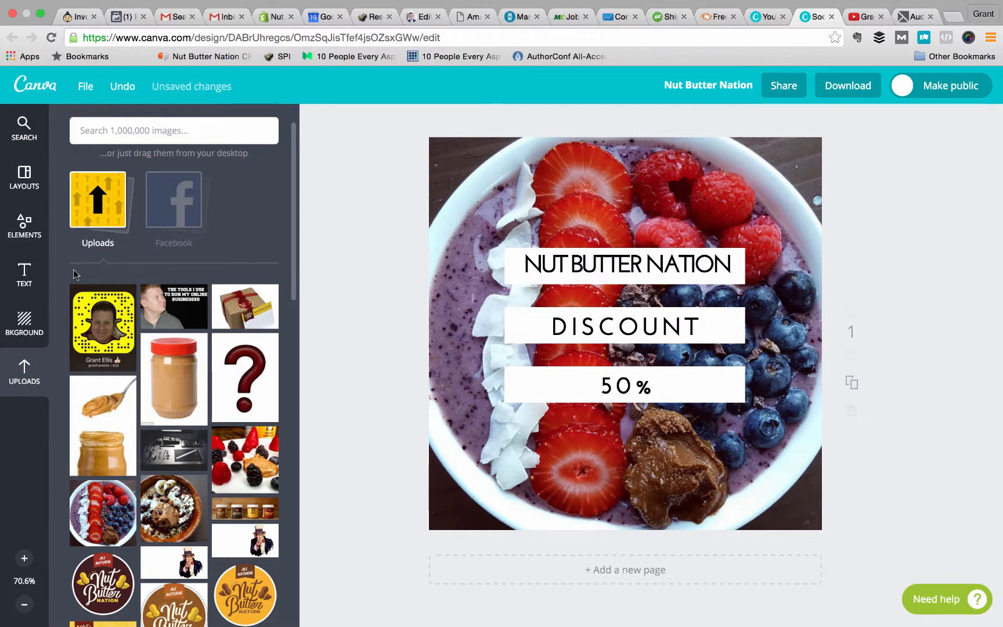
# Try the yellow "If It Ain't Broke" quote, Tropical Taste, "Not All Who Wander Are Lost" and Clearance Sale layouts on the page.
pyautogui.click(35, 237)
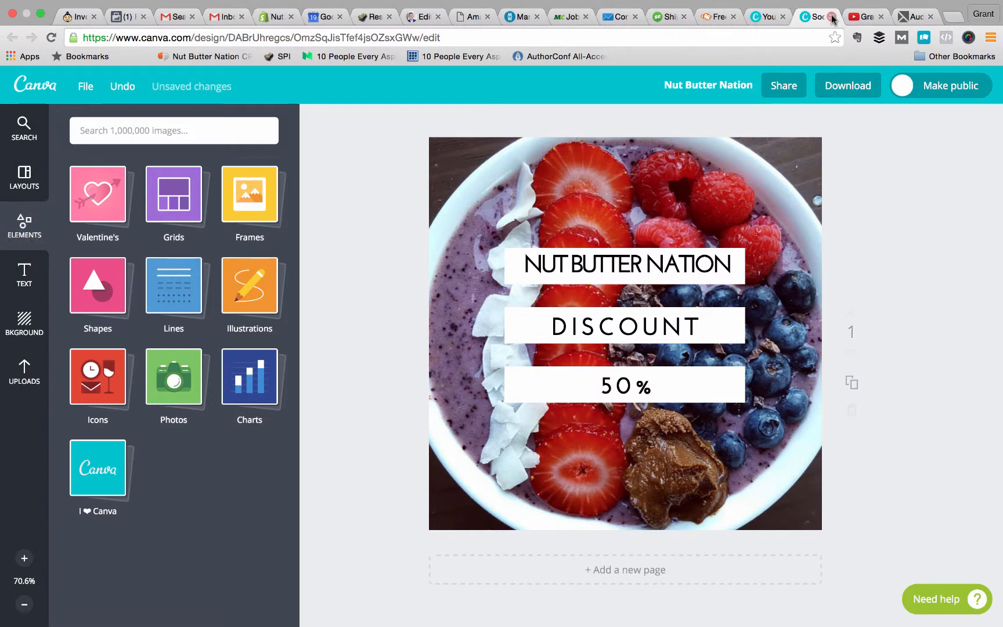
pyautogui.click(15, 177)
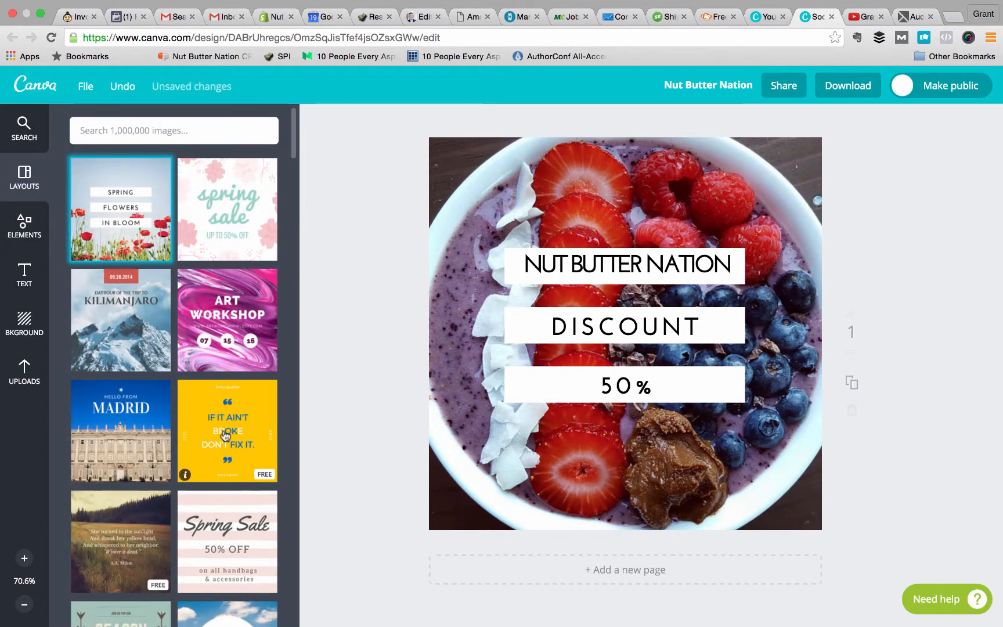
pyautogui.click(223, 399)
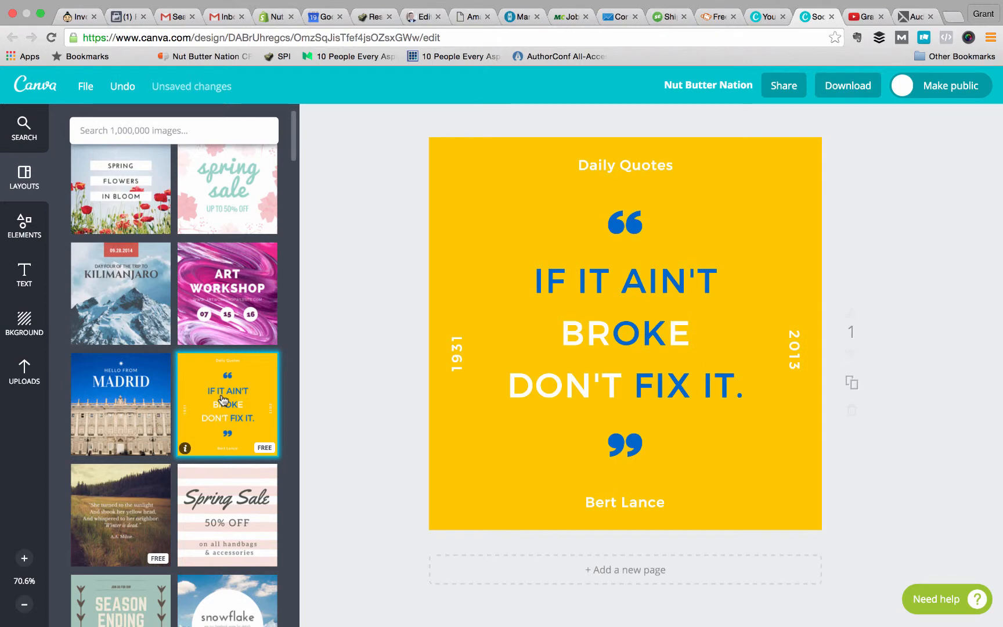
pyautogui.scroll(-10, 224, 399)
pyautogui.click(198, 406)
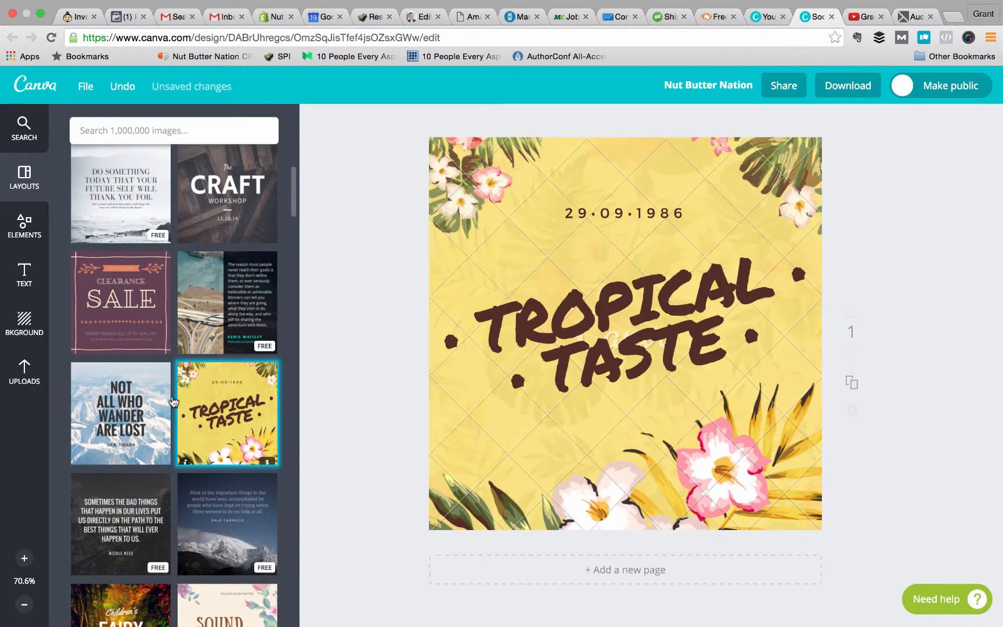
pyautogui.click(162, 401)
pyautogui.click(150, 321)
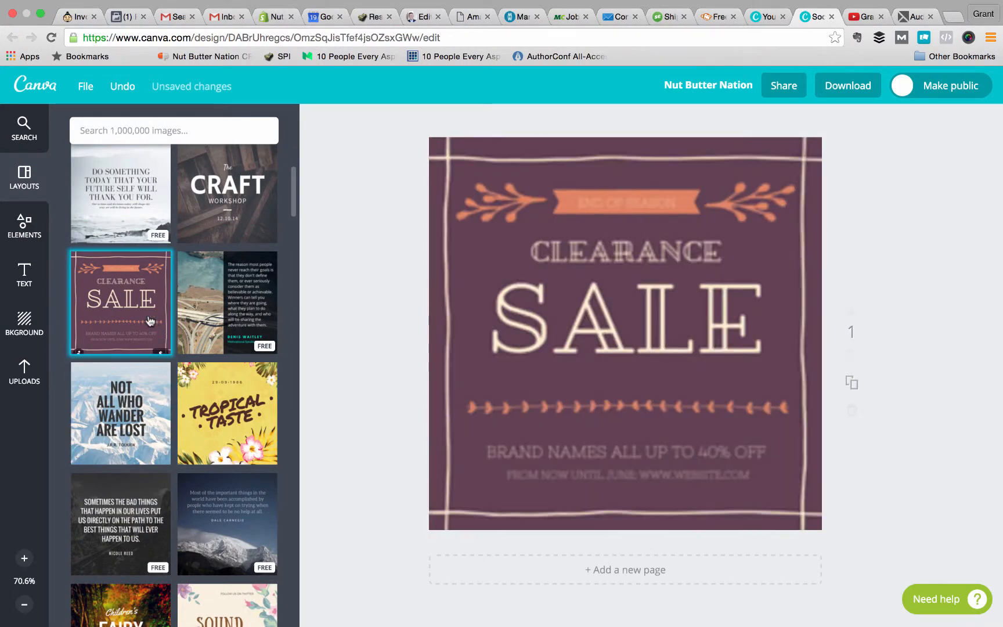
# Try the highway photo quote layout and the snowy mountain quote layout on the page, and browse the other layouts.
pyautogui.click(185, 346)
pyautogui.scroll(-5, 193, 430)
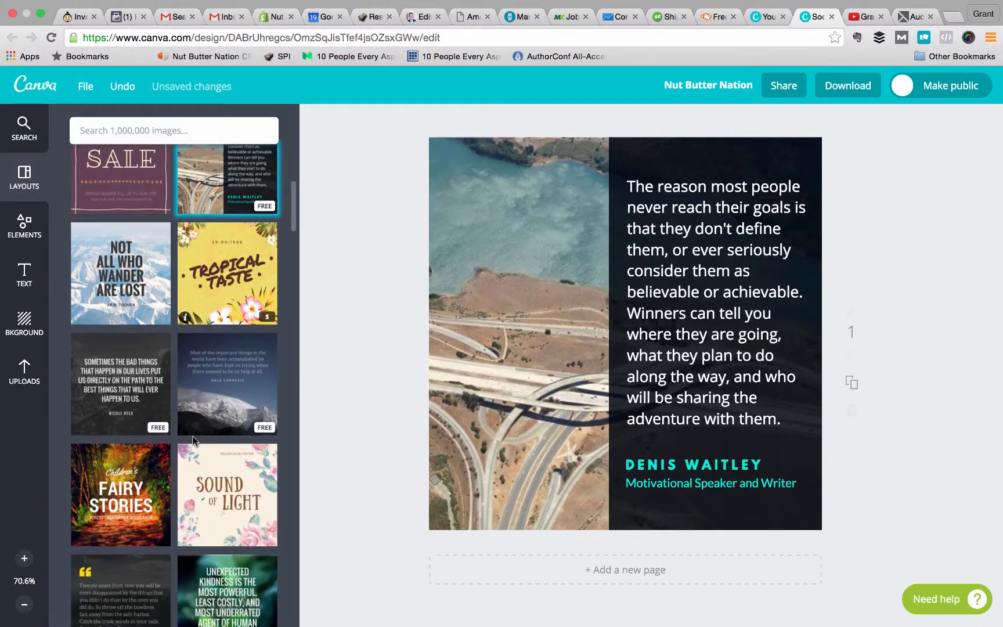
pyautogui.click(219, 370)
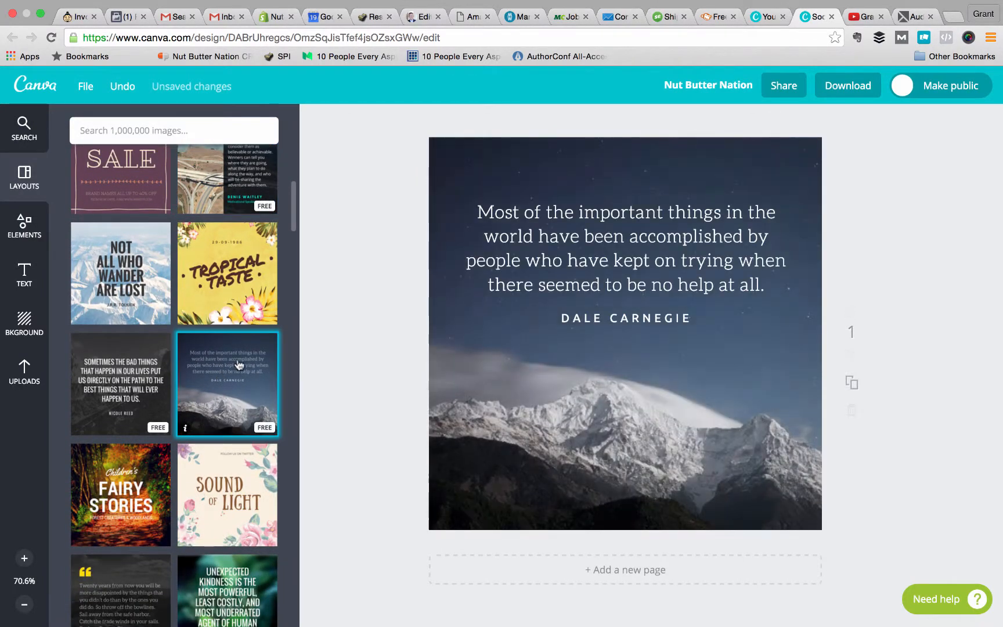
pyautogui.scroll(6, 239, 365)
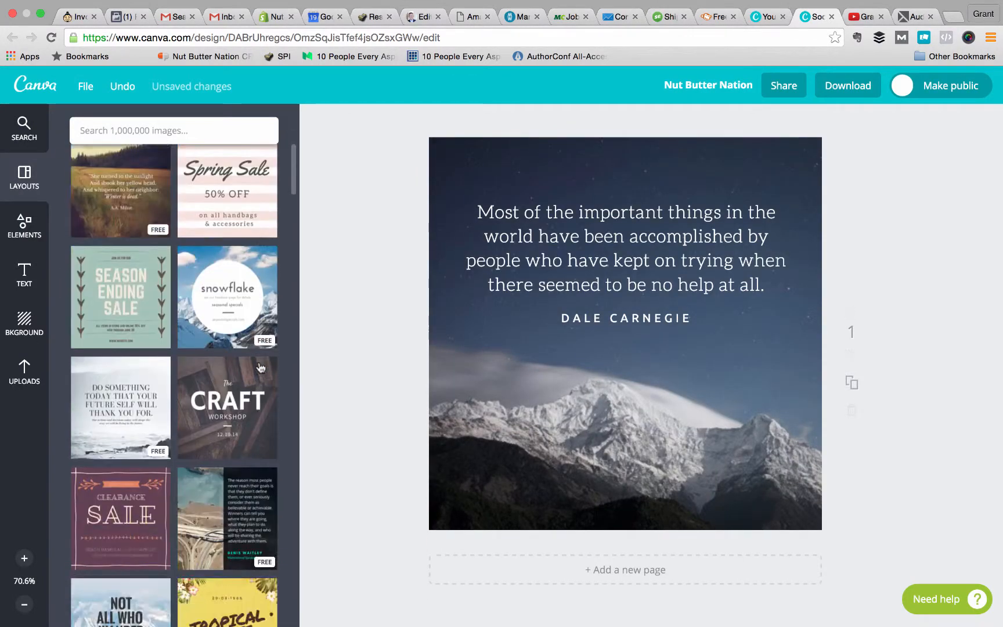
pyautogui.scroll(-10, 260, 368)
pyautogui.scroll(2, 260, 368)
pyautogui.scroll(-2, 260, 367)
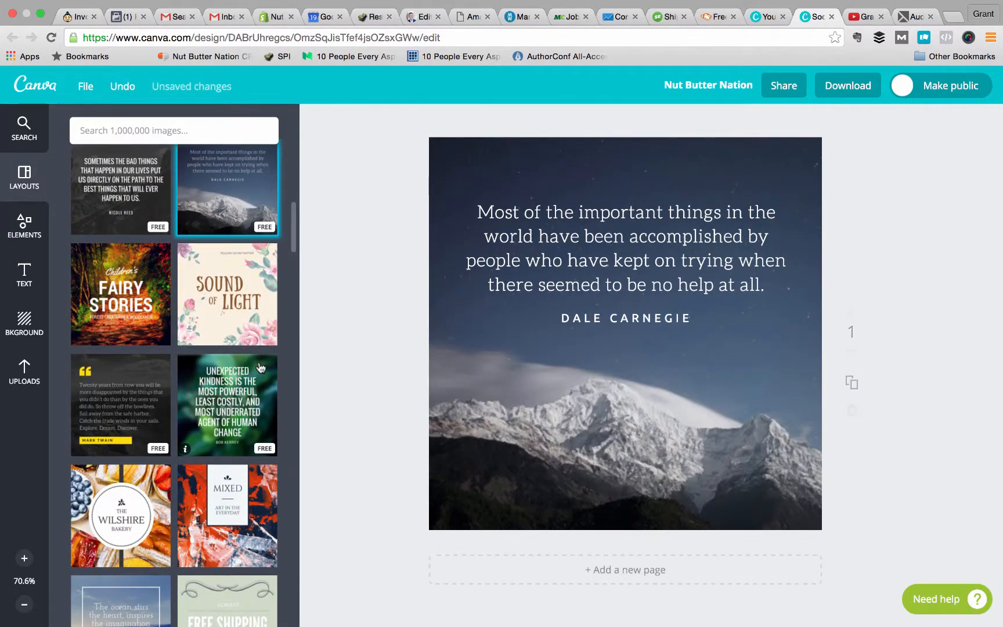
# Apply the red and navy "Mixed – Art in the Everyday" layout and change its MIXED heading to NBN.
pyautogui.click(227, 504)
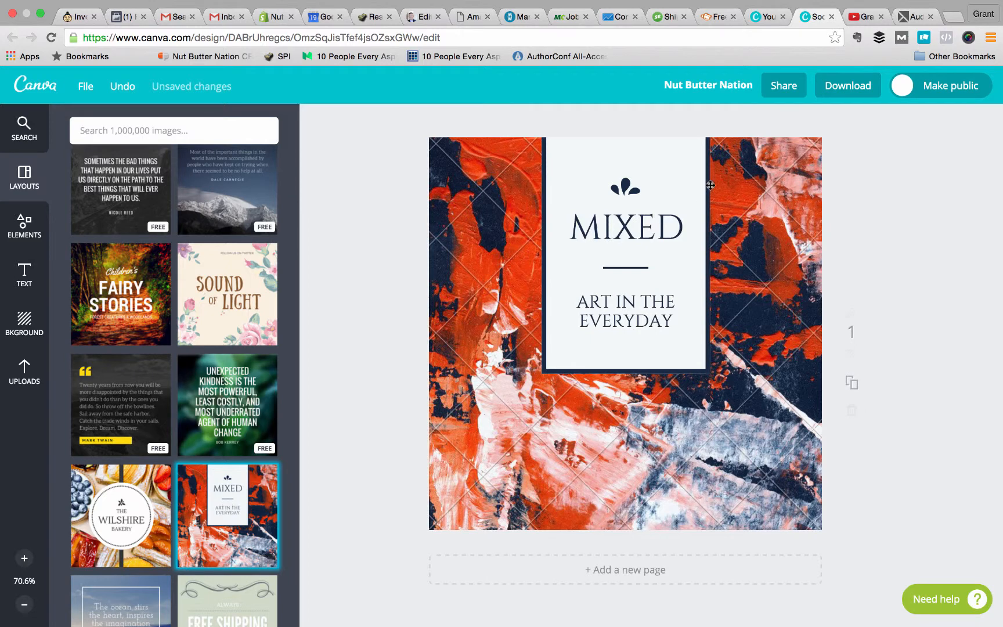
pyautogui.doubleClick(643, 228)
pyautogui.write('NUT')
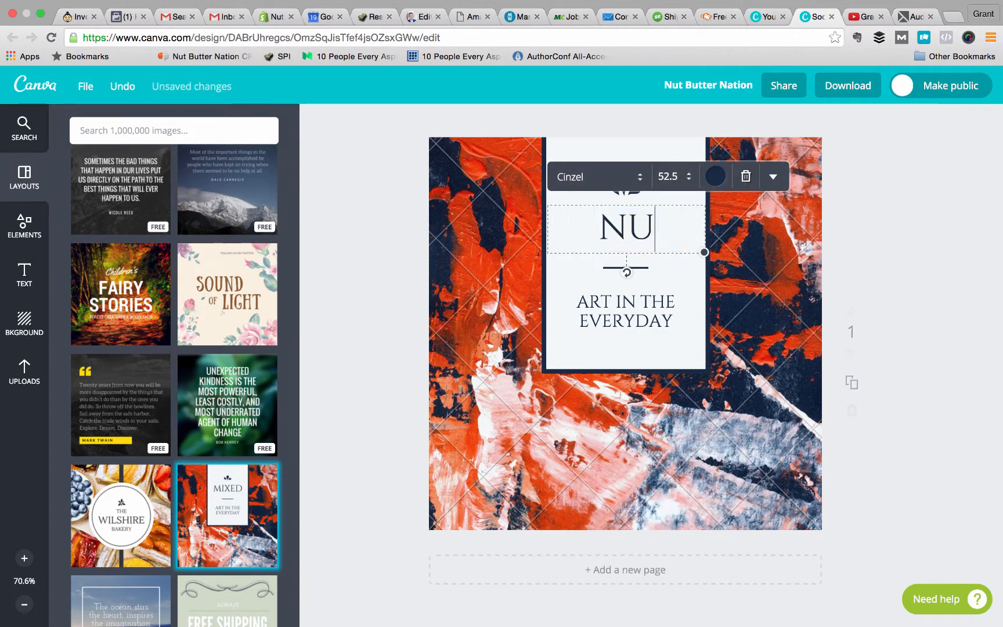
pyautogui.press('BackSpace')
pyautogui.press('BackSpace')
pyautogui.write('BN')
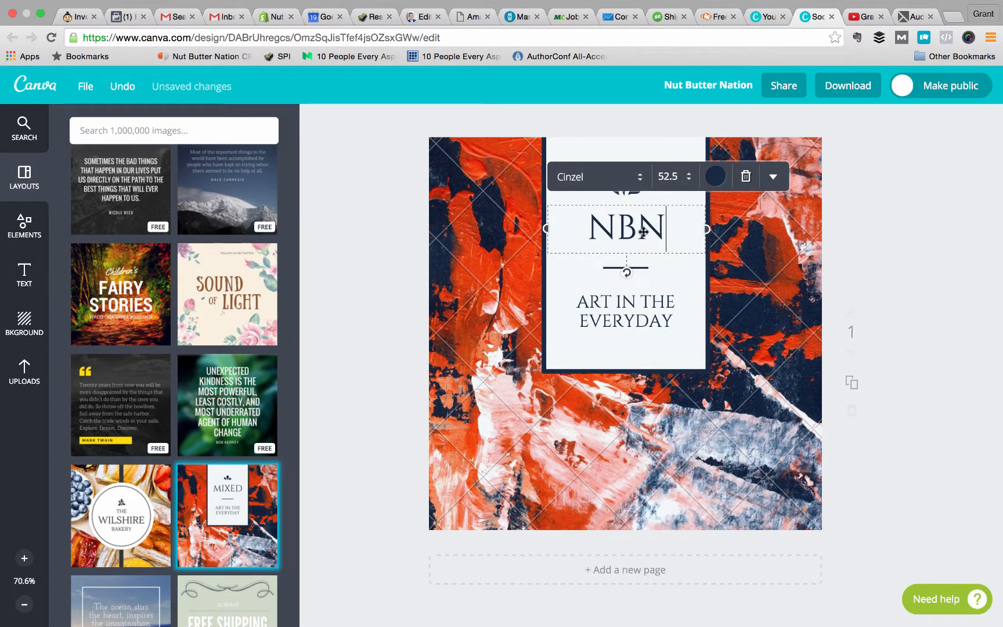
# Remove the "Art in the Everyday" text below the NBN heading and check the design's size and save options.
pyautogui.click(626, 318)
pyautogui.click(626, 319)
pyautogui.write('ART IN THE AWEOSME')
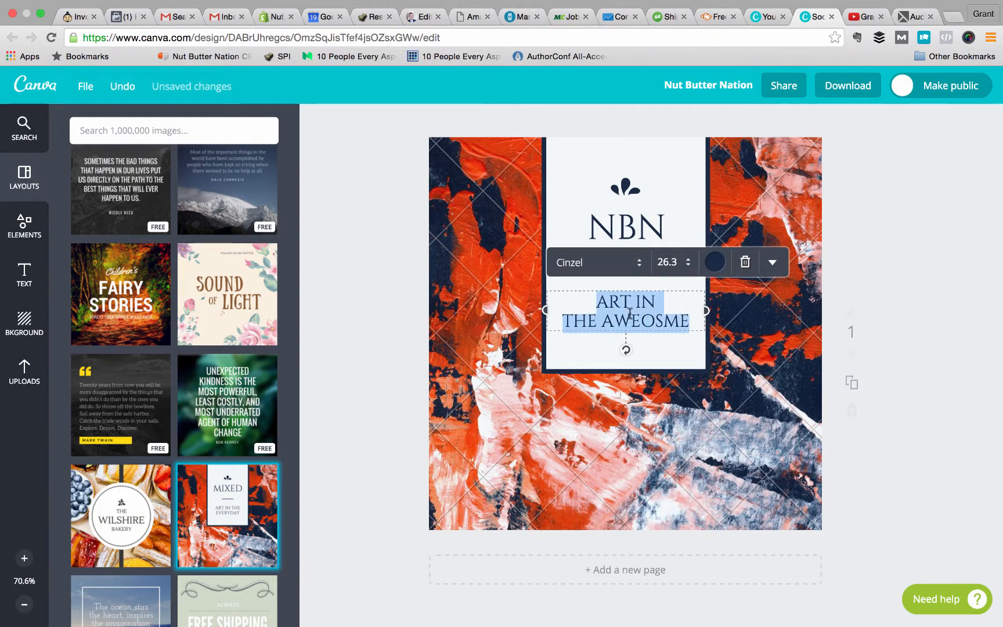
pyautogui.press('BackSpace')
pyautogui.press('Escape')
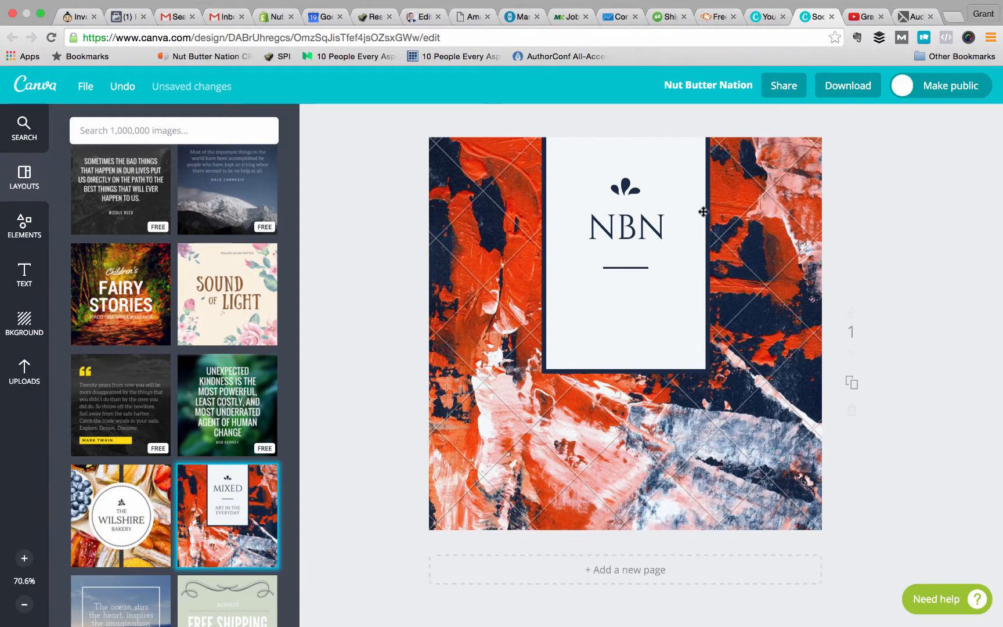
pyautogui.click(79, 90)
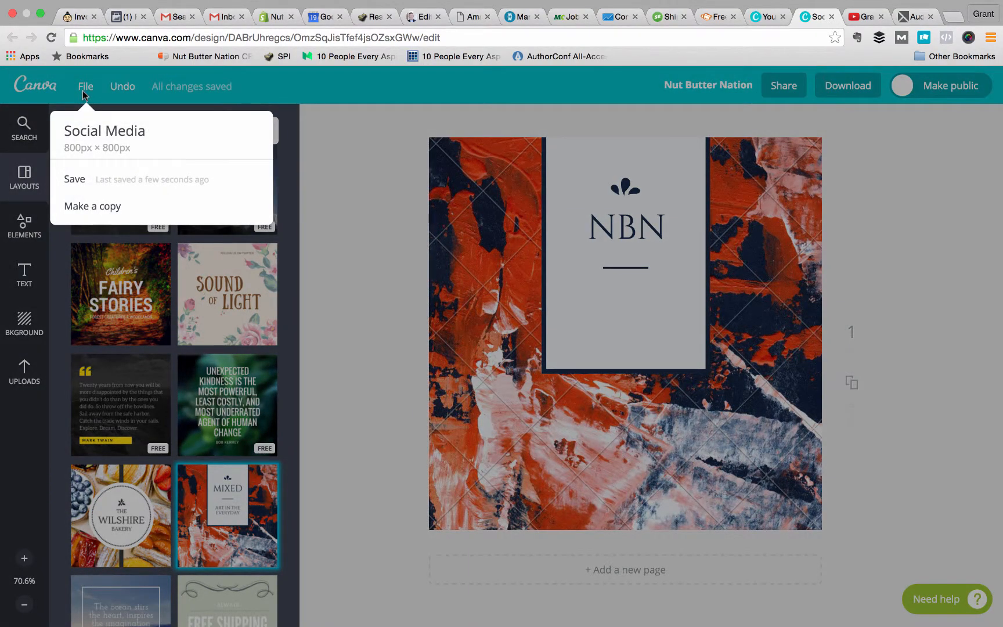
pyautogui.click(375, 119)
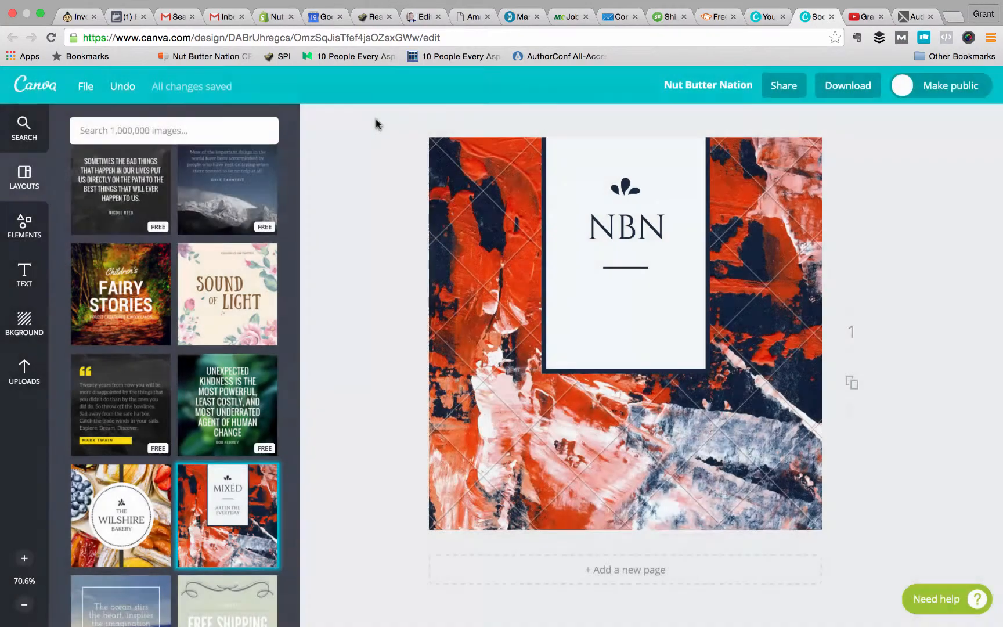
# Review the download format options for the NBN design and look back through the layouts.
pyautogui.click(846, 81)
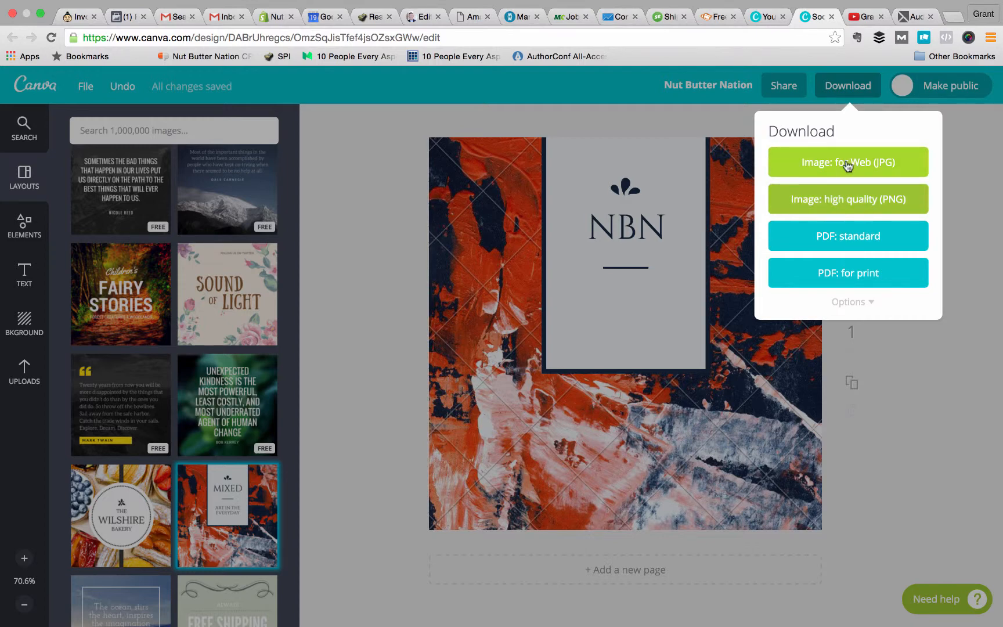
pyautogui.click(944, 390)
pyautogui.scroll(5, 173, 280)
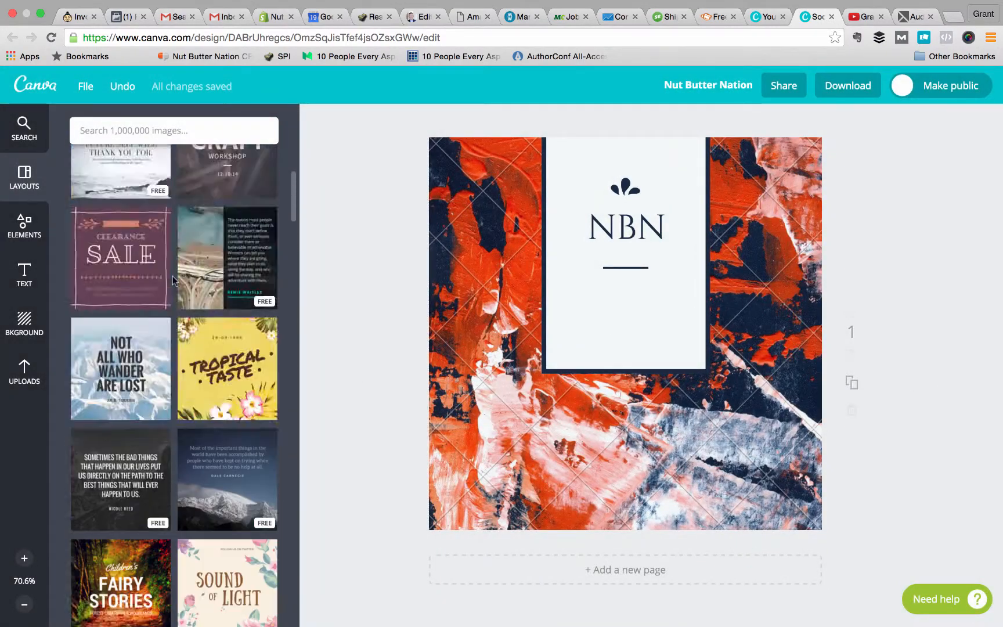
pyautogui.scroll(5, 172, 281)
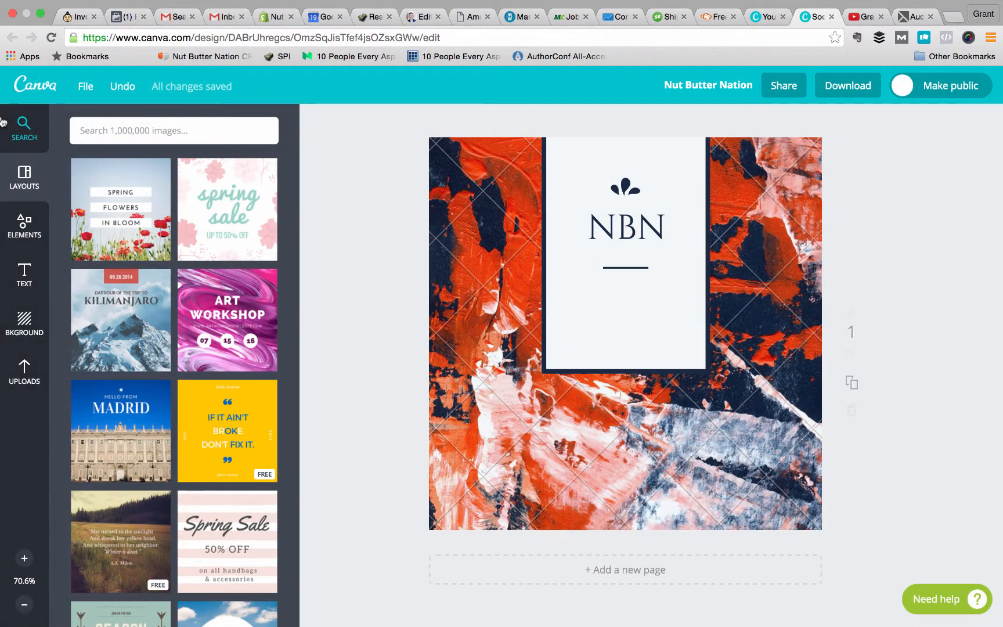
# Close the Nut Butter Nation design and create a new design with custom dimensions of 1280 x 720 px.
pyautogui.click(831, 18)
pyautogui.click(578, 231)
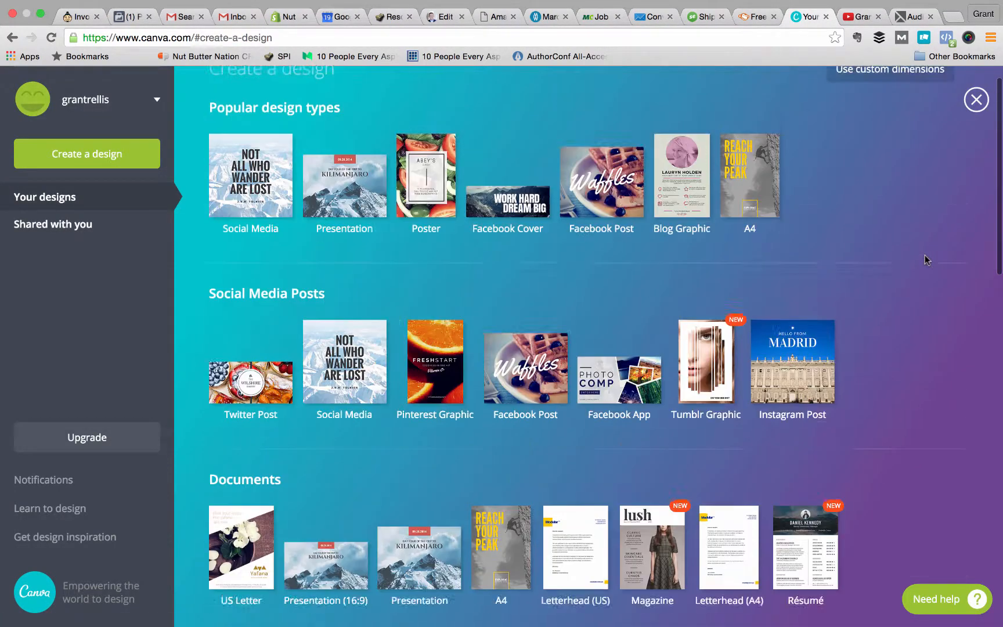
pyautogui.click(896, 101)
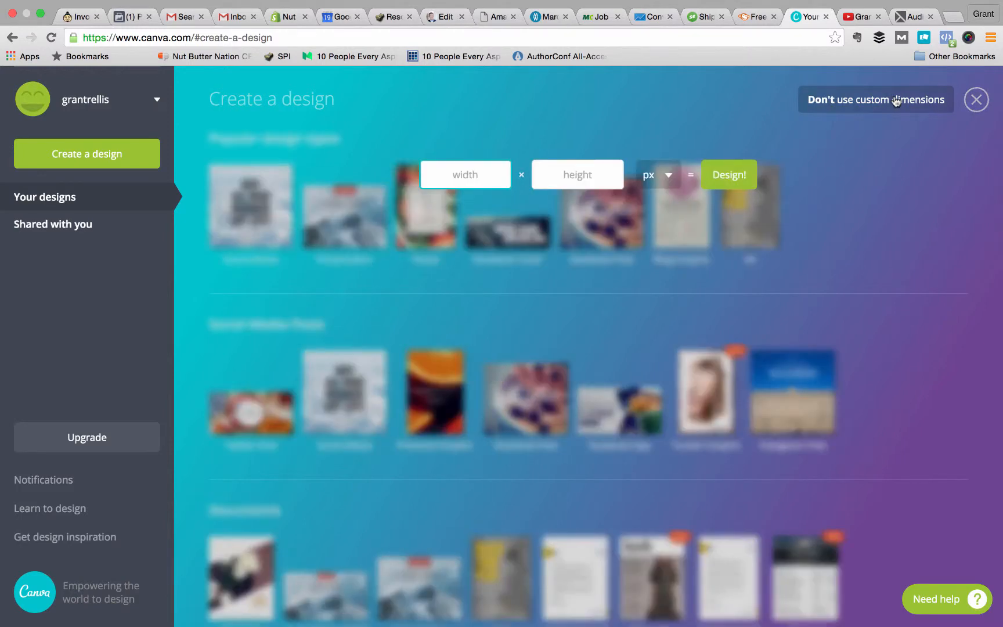
pyautogui.write('12809')
pyautogui.press('BackSpace')
pyautogui.click(579, 175)
pyautogui.write('720')
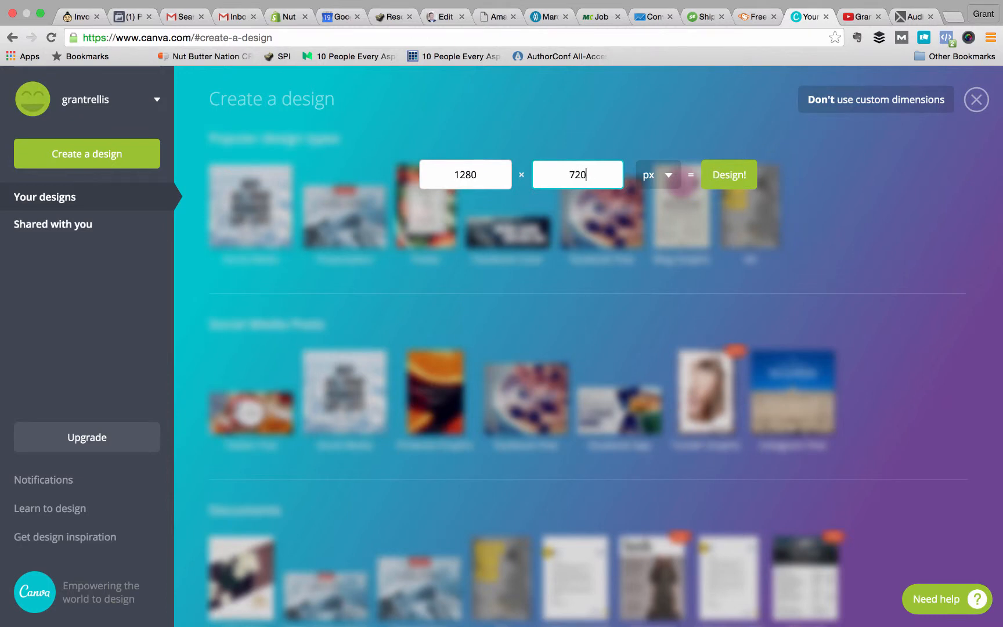
pyautogui.press('Return')
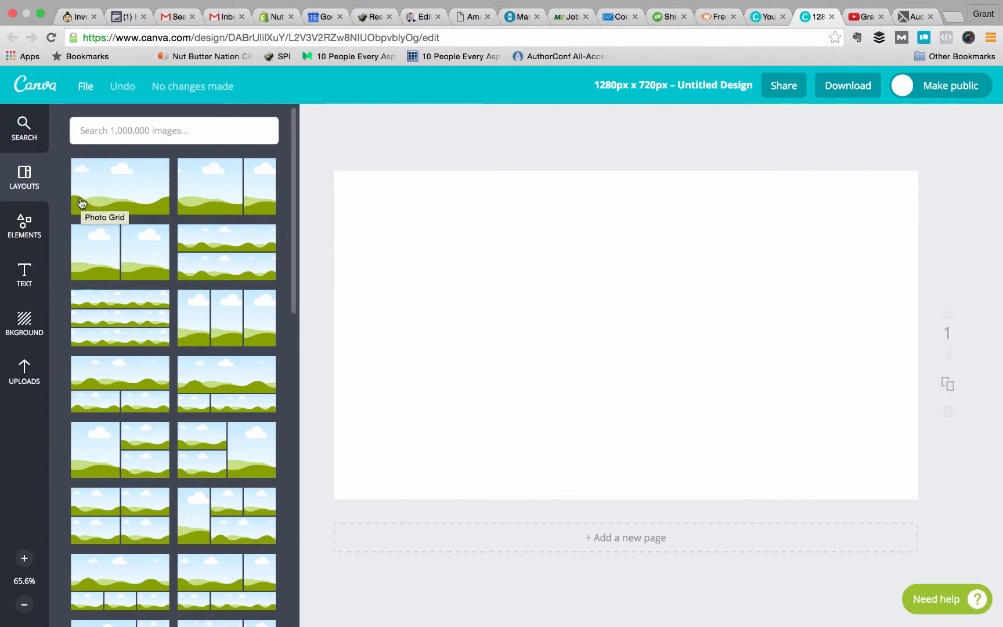
# Add the uploaded circular headshot to the page, shrink it to about half size and place it in the page's upper-left corner.
pyautogui.click(24, 378)
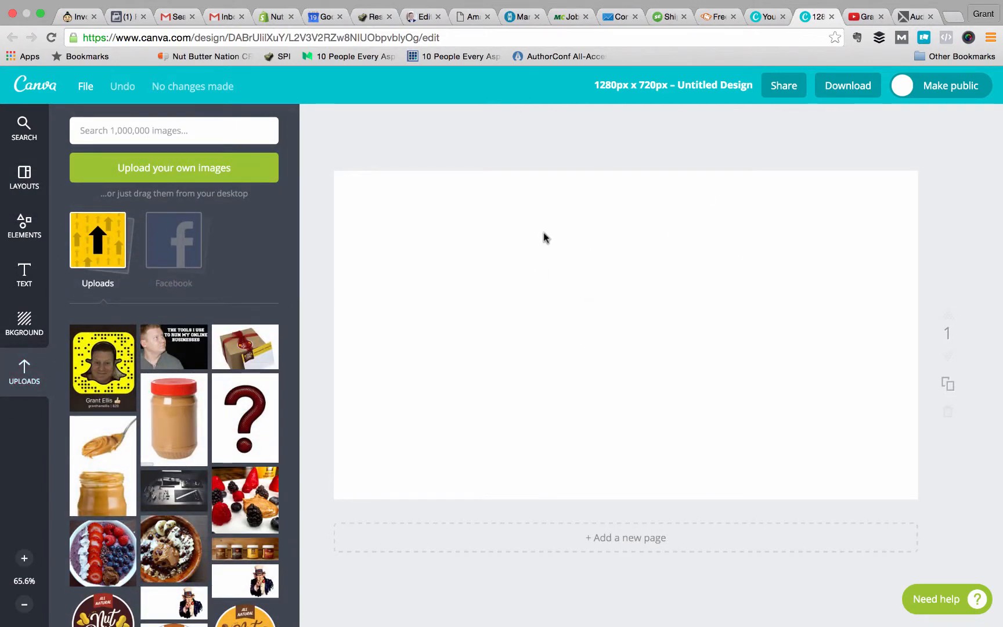
pyautogui.scroll(-10, 145, 333)
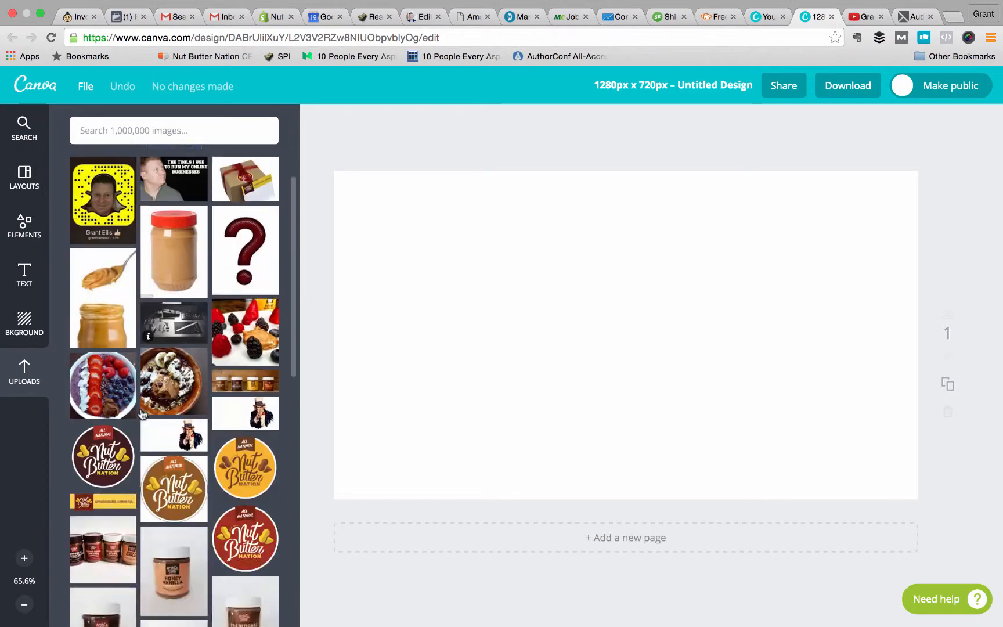
pyautogui.scroll(-2, 145, 411)
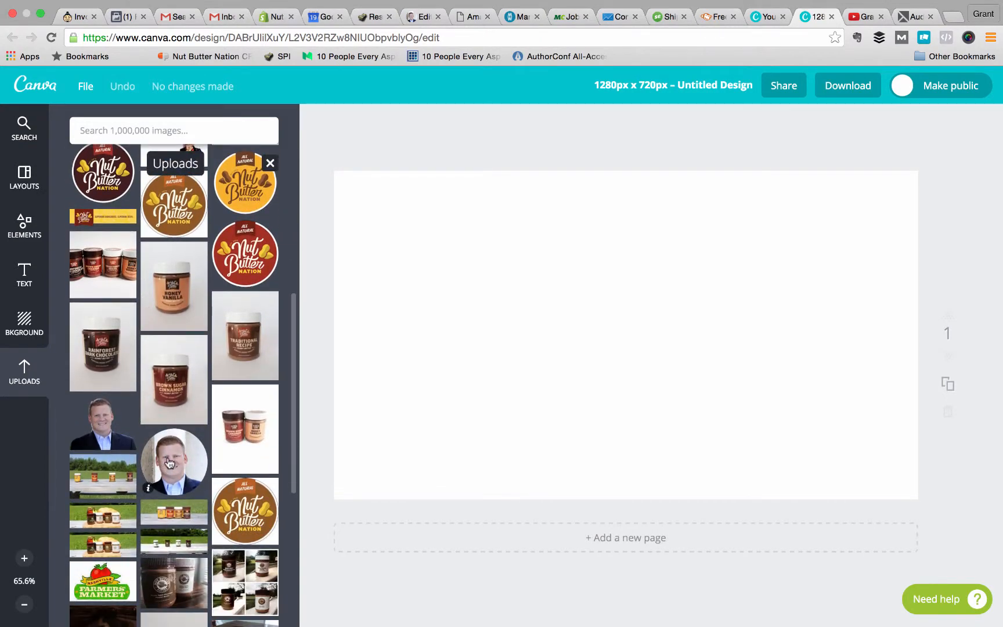
pyautogui.moveTo(169, 462); pyautogui.dragTo(650, 313)
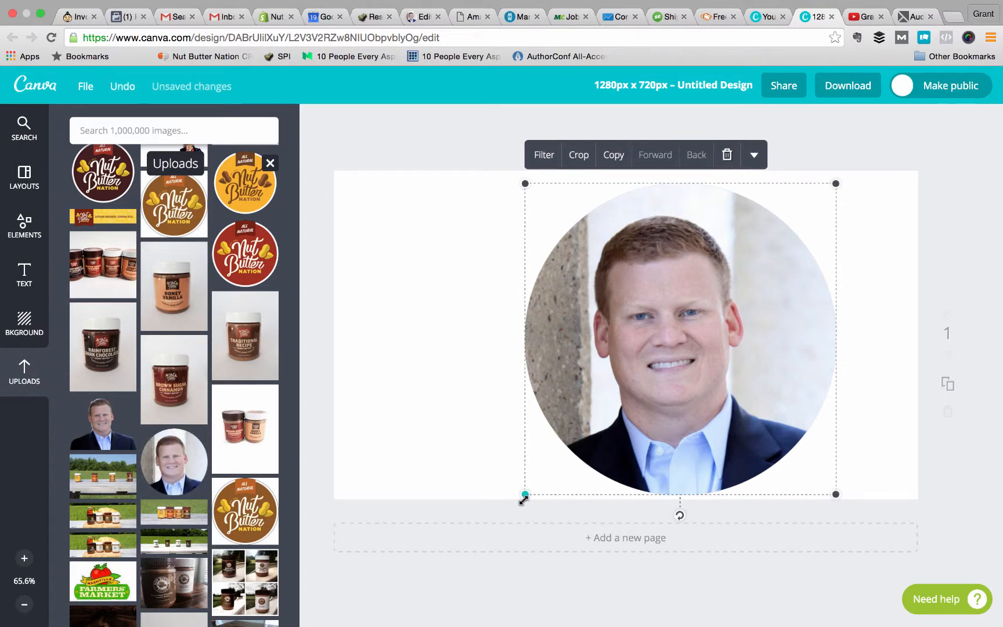
pyautogui.moveTo(525, 494); pyautogui.dragTo(681, 353)
pyautogui.moveTo(721, 253); pyautogui.dragTo(396, 251)
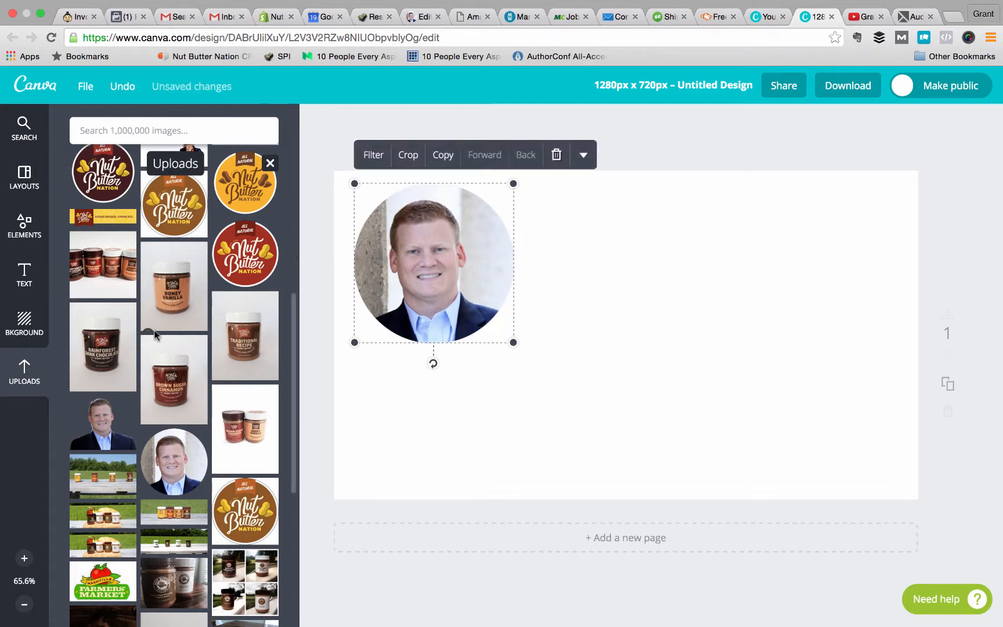
# Add the uploaded yellow Snapchat code image and shrink it into the page's lower-right corner.
pyautogui.scroll(4, 156, 336)
pyautogui.scroll(4, 156, 334)
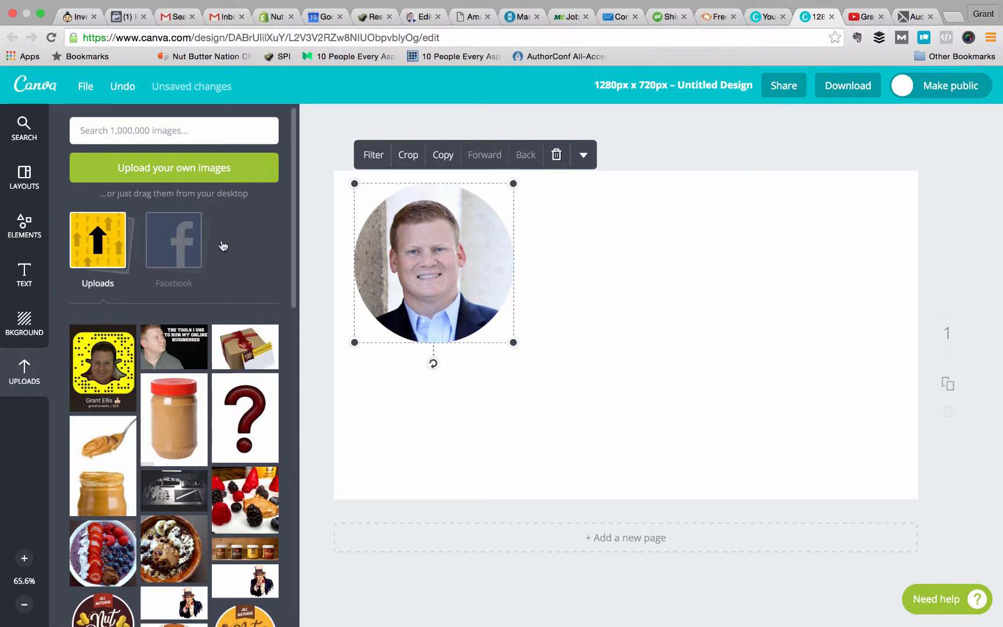
pyautogui.click(87, 381)
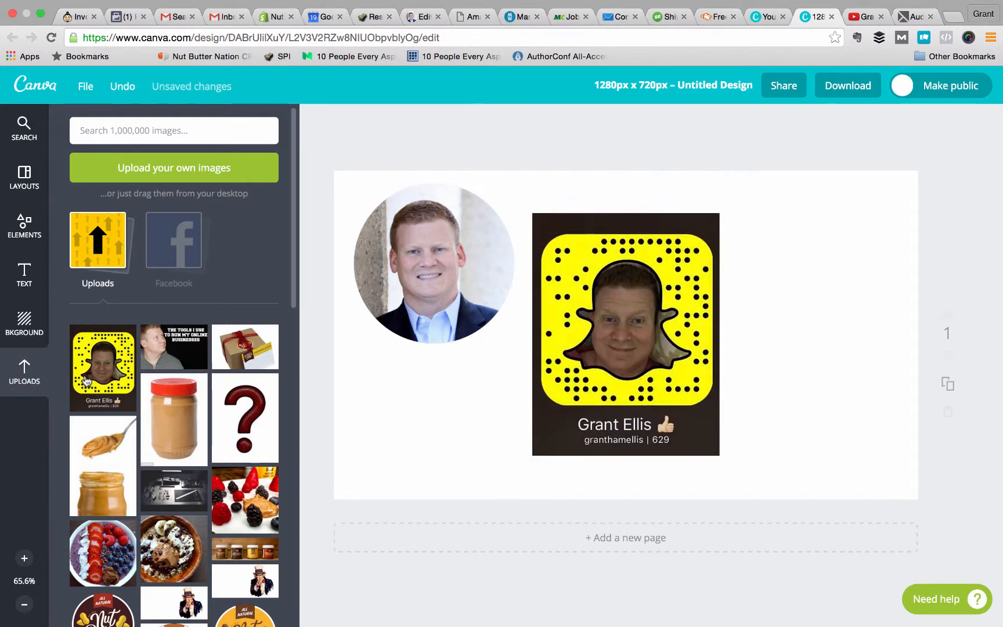
pyautogui.moveTo(533, 214); pyautogui.dragTo(883, 436)
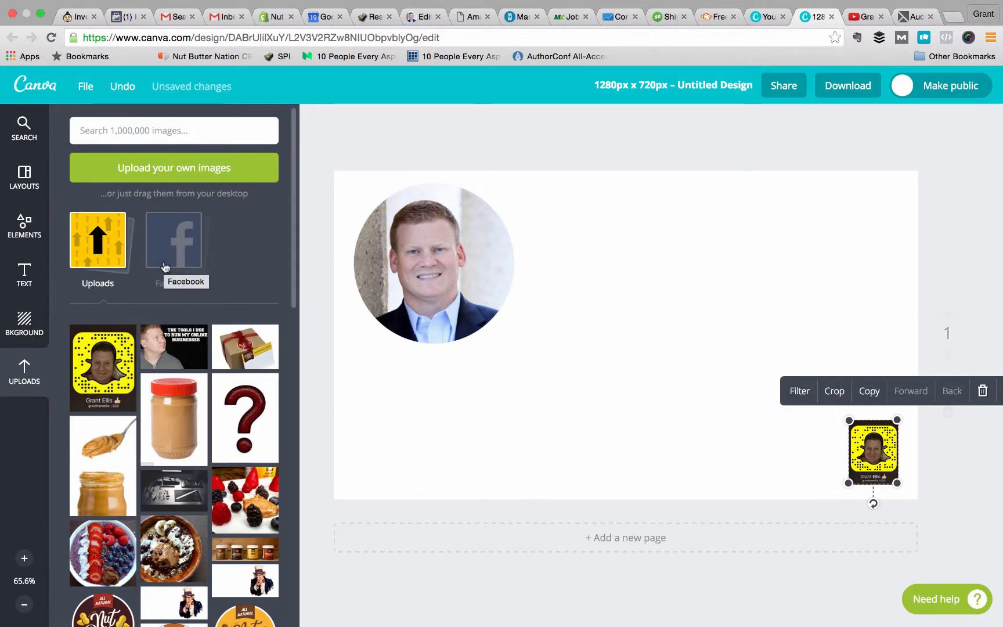
# Browse the backgrounds and apply the free beige textured one to the page.
pyautogui.click(26, 328)
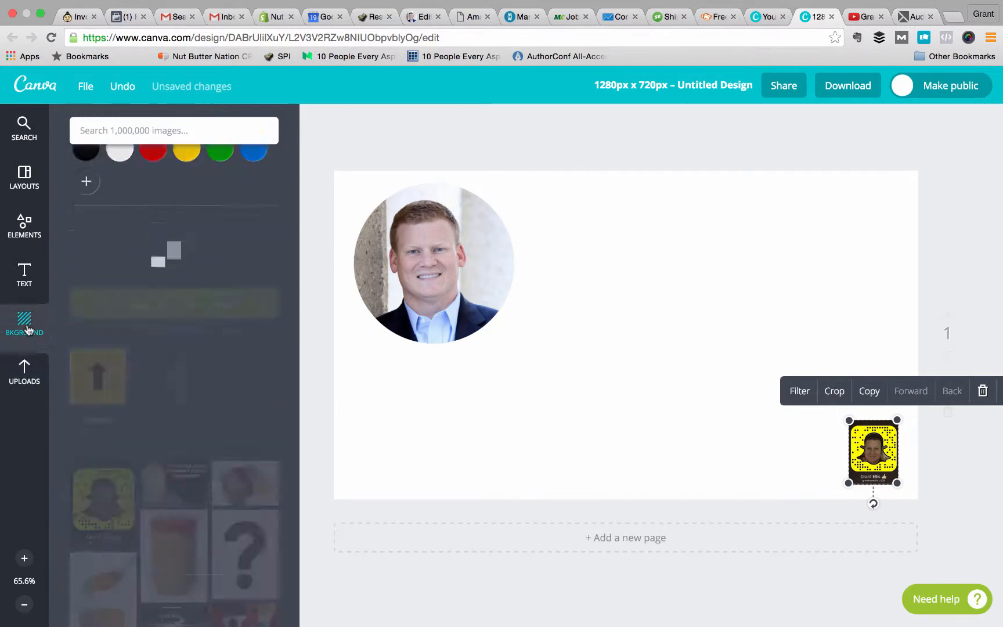
pyautogui.scroll(-3, 175, 394)
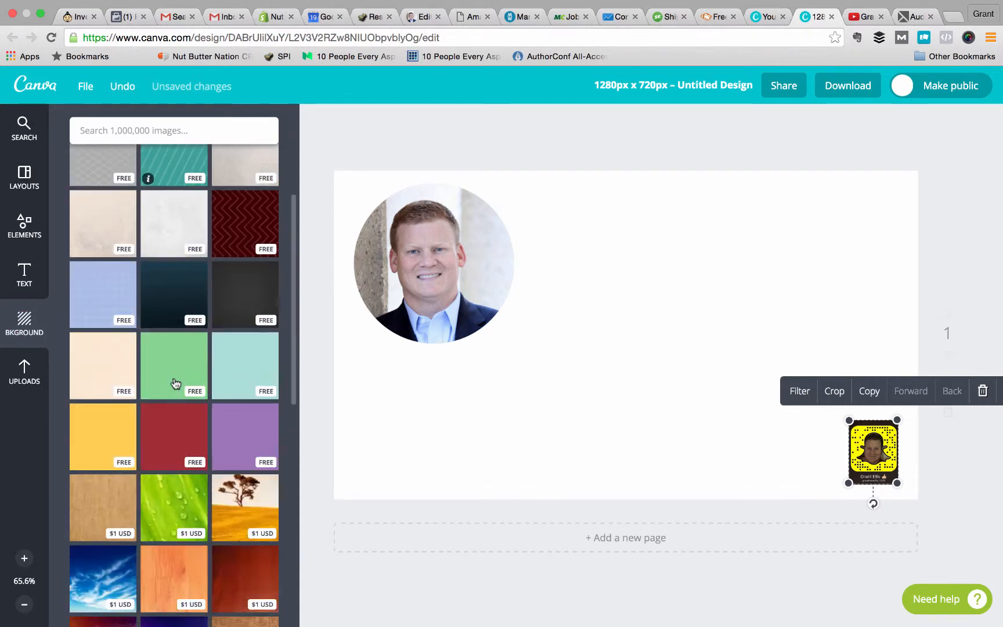
pyautogui.scroll(-3, 174, 383)
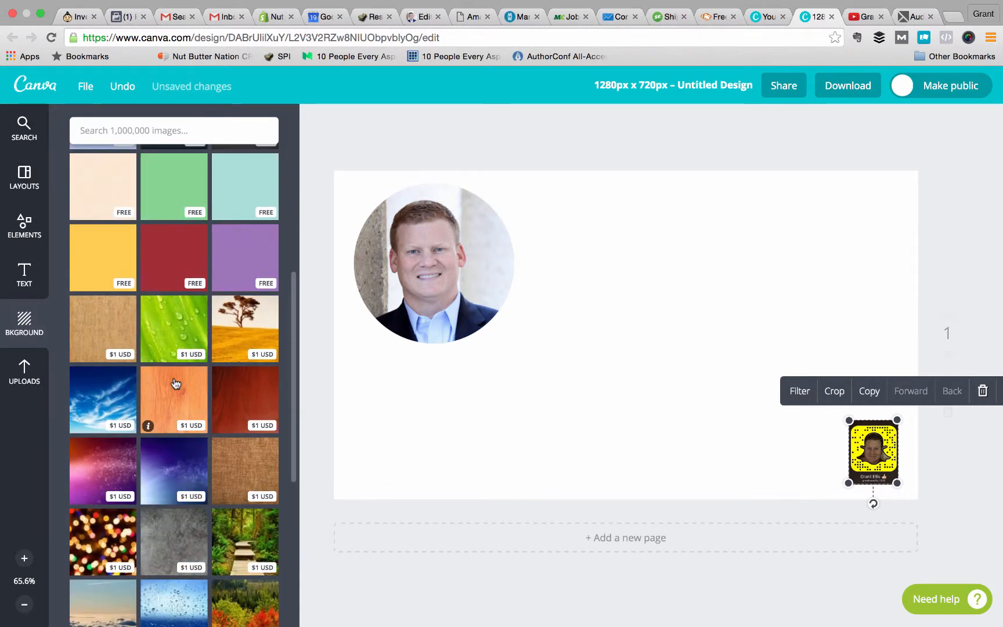
pyautogui.scroll(5, 175, 383)
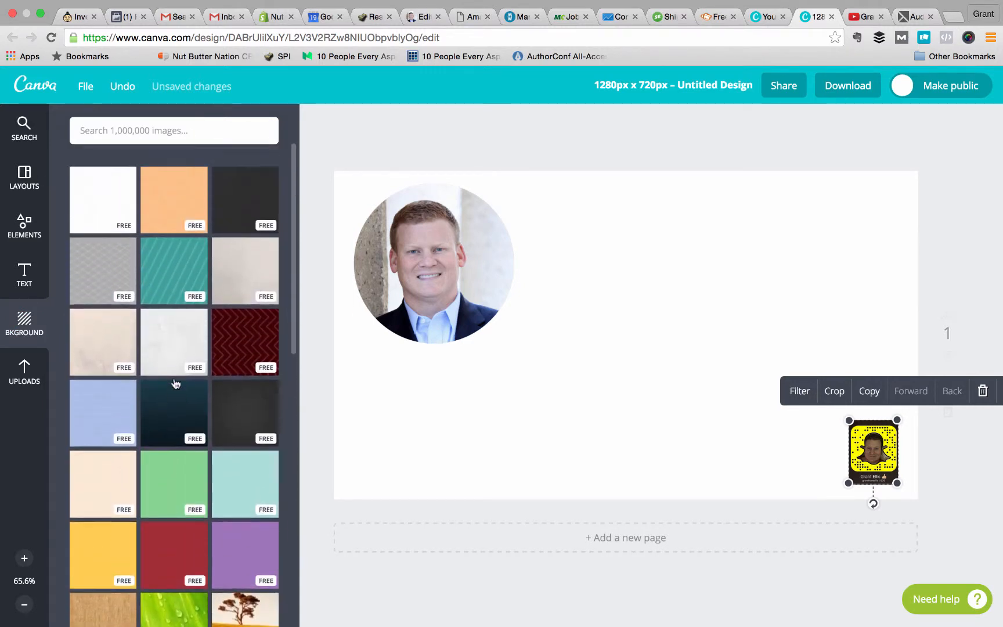
pyautogui.click(103, 363)
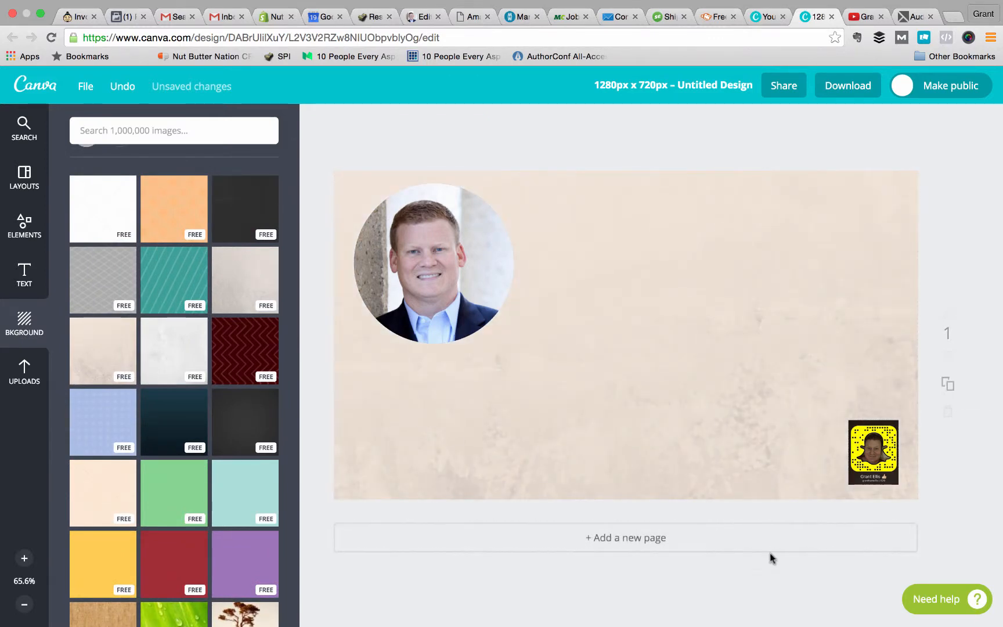
# Add the "MEXICO – The Low-Down" text design and place it beside the circular headshot.
pyautogui.click(31, 284)
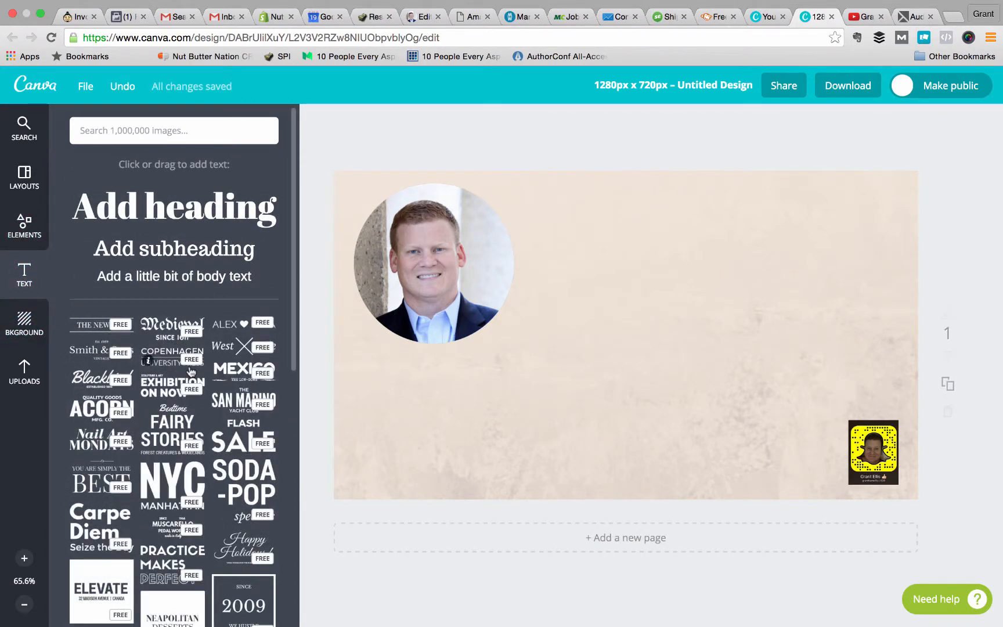
pyautogui.scroll(-3, 192, 372)
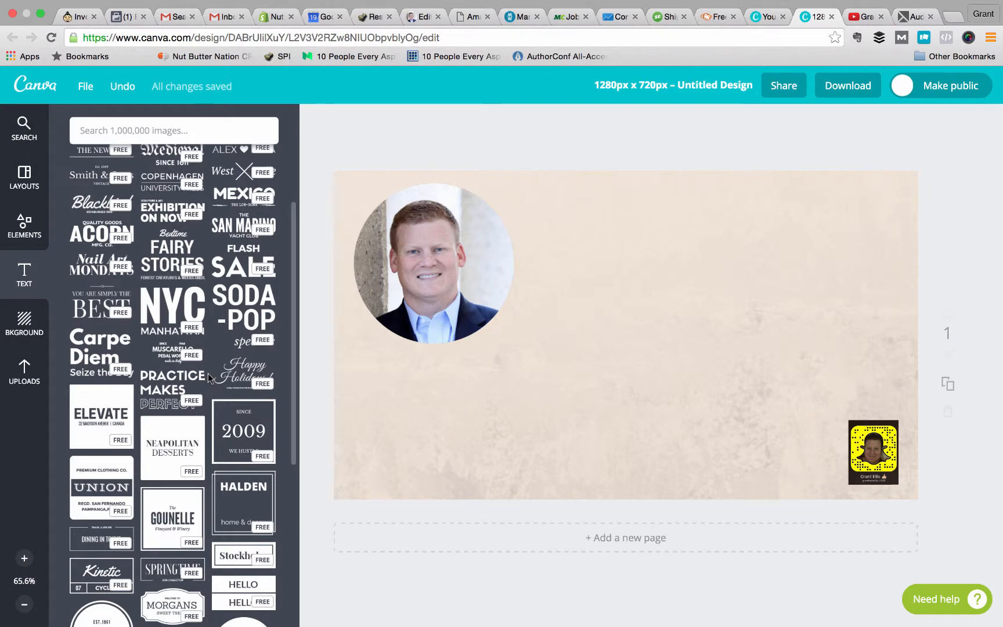
pyautogui.scroll(-2, 232, 366)
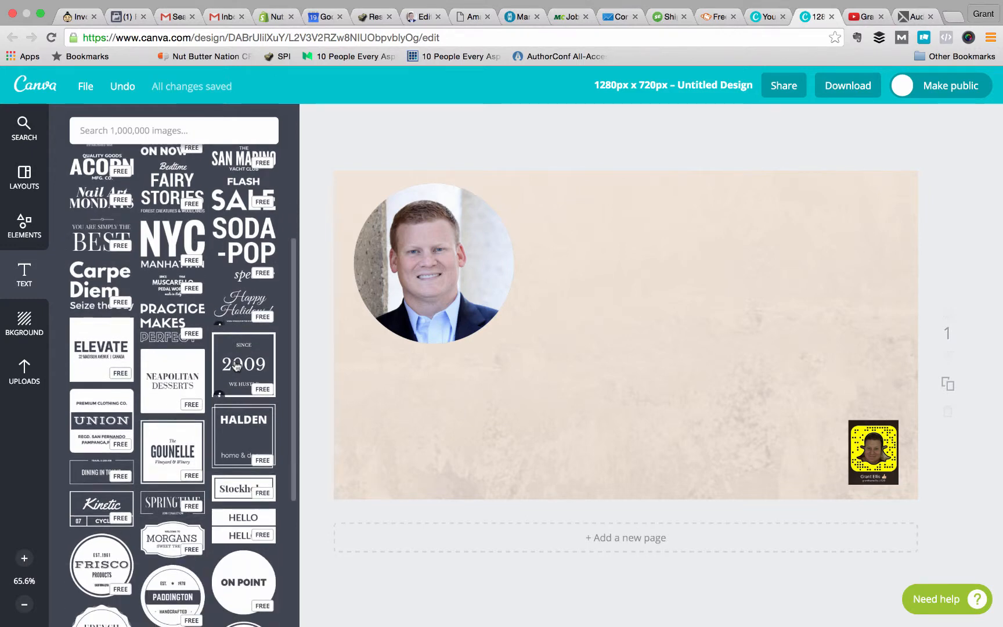
pyautogui.scroll(1, 235, 363)
pyautogui.scroll(3, 235, 364)
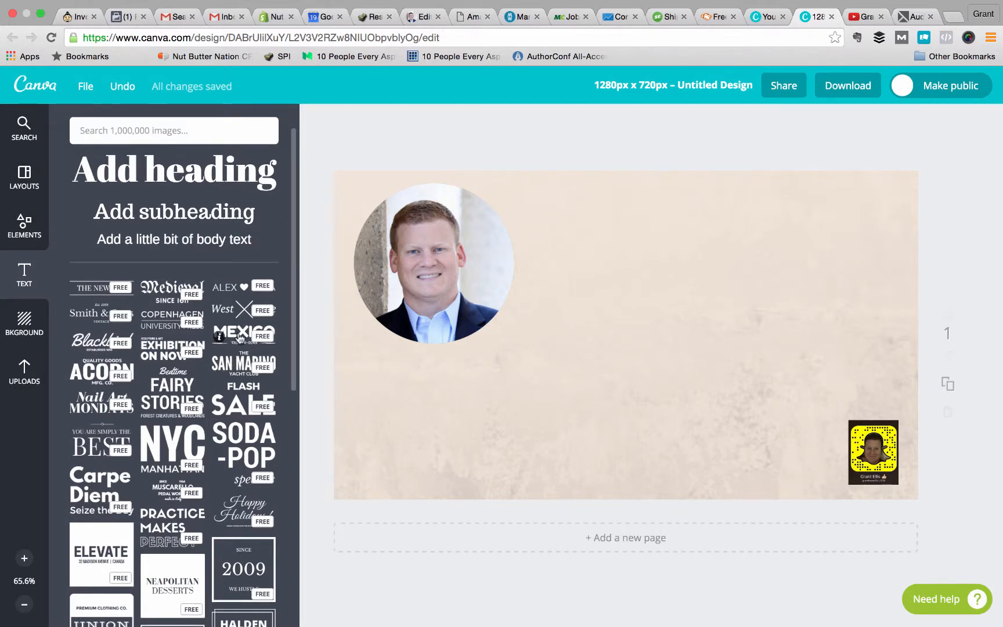
pyautogui.click(241, 337)
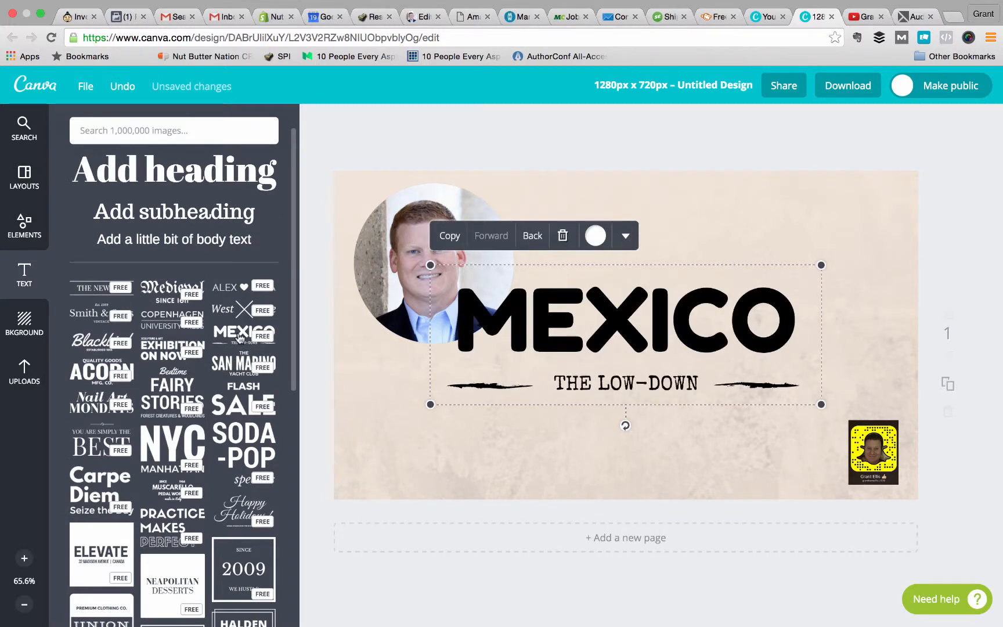
pyautogui.moveTo(605, 343); pyautogui.dragTo(690, 288)
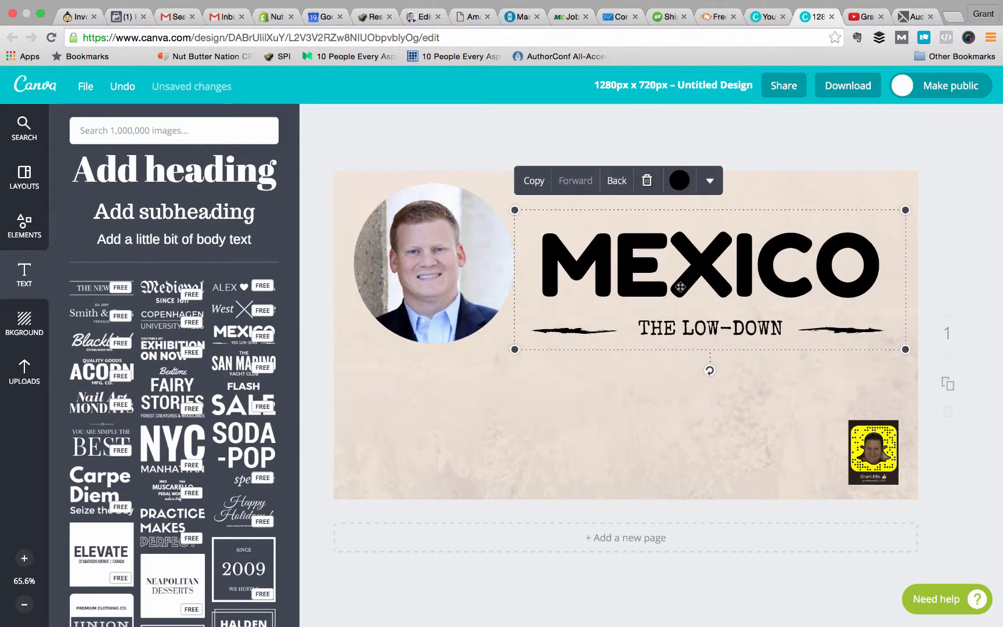
# Replace the MEXICO heading with the blog owner's full name.
pyautogui.doubleClick(634, 267)
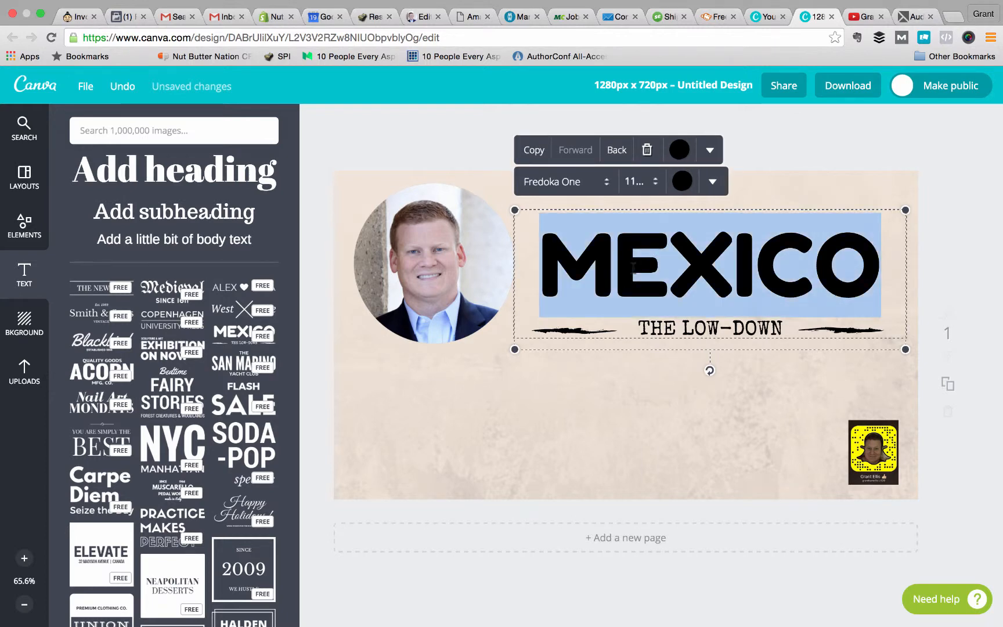
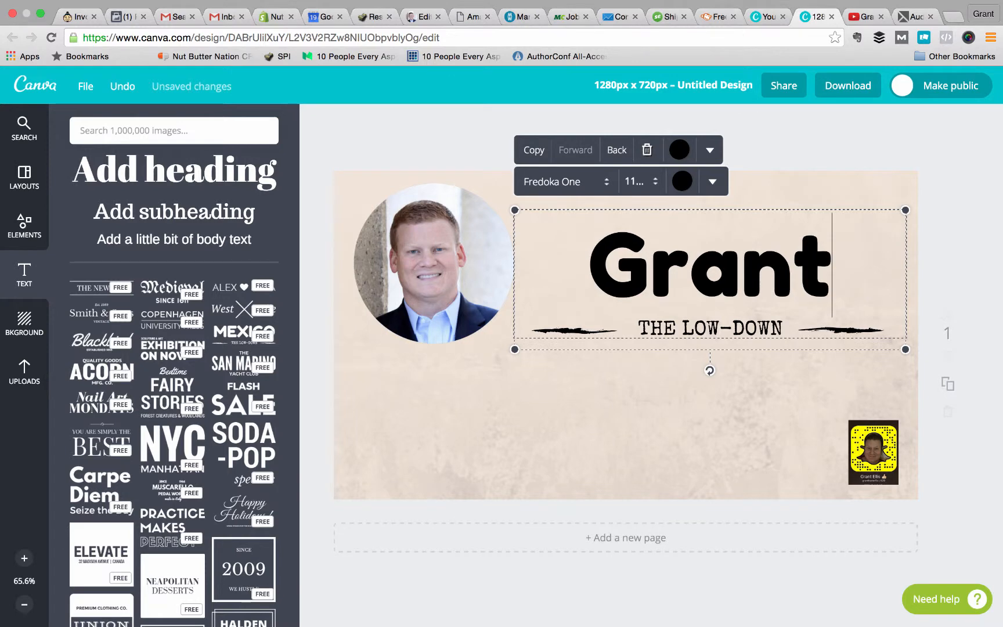
pyautogui.write('Ellis')
pyautogui.press('BackSpace')
pyautogui.press('BackSpace')
pyautogui.press('BackSpace')
pyautogui.press('BackSpace')
pyautogui.press('BackSpace')
pyautogui.press('BackSpace')
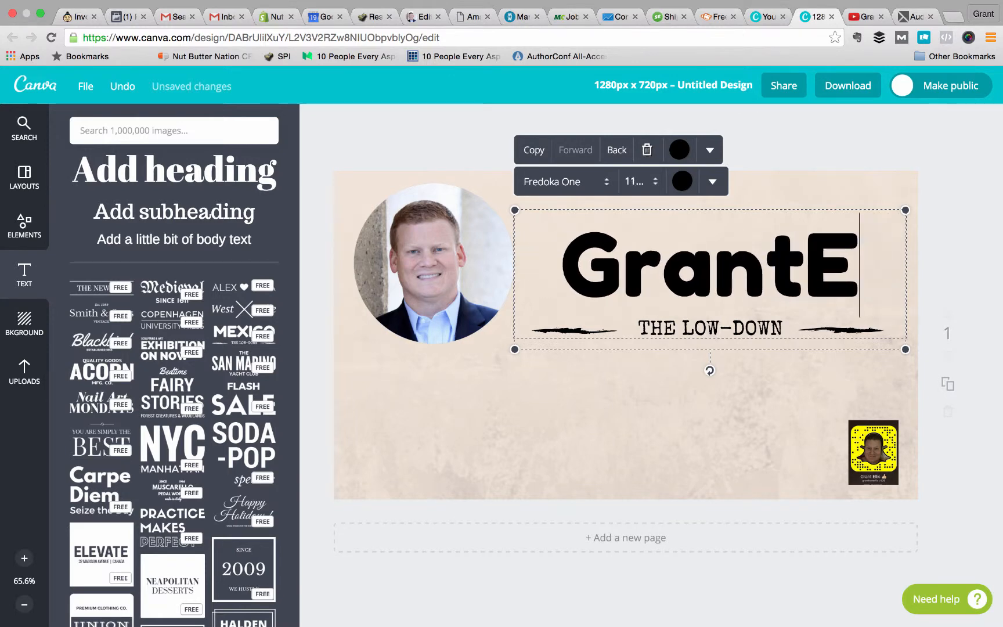
pyautogui.write('t Ellis')
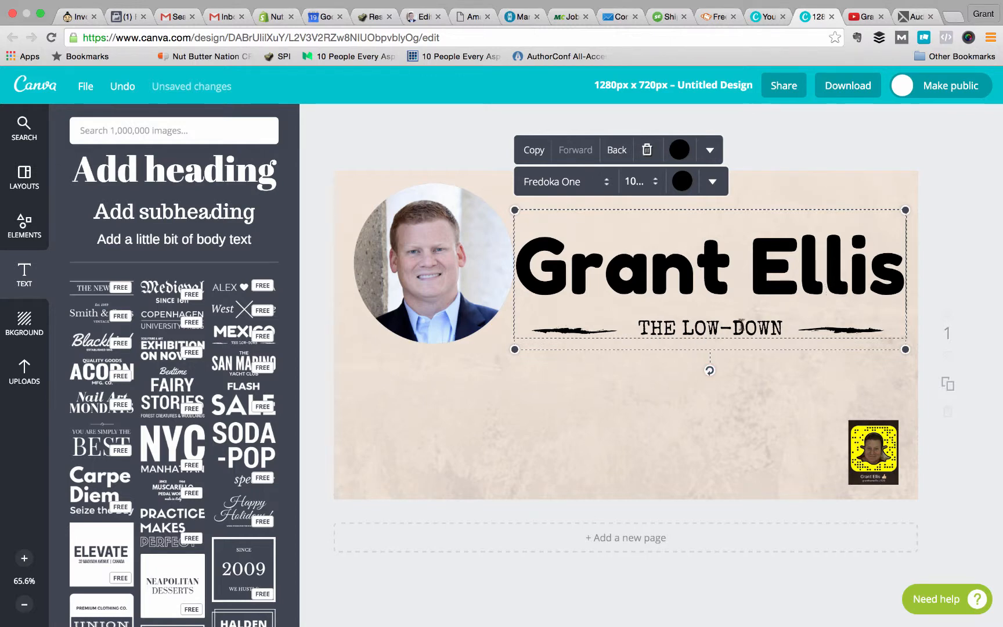
pyautogui.press('super+a')
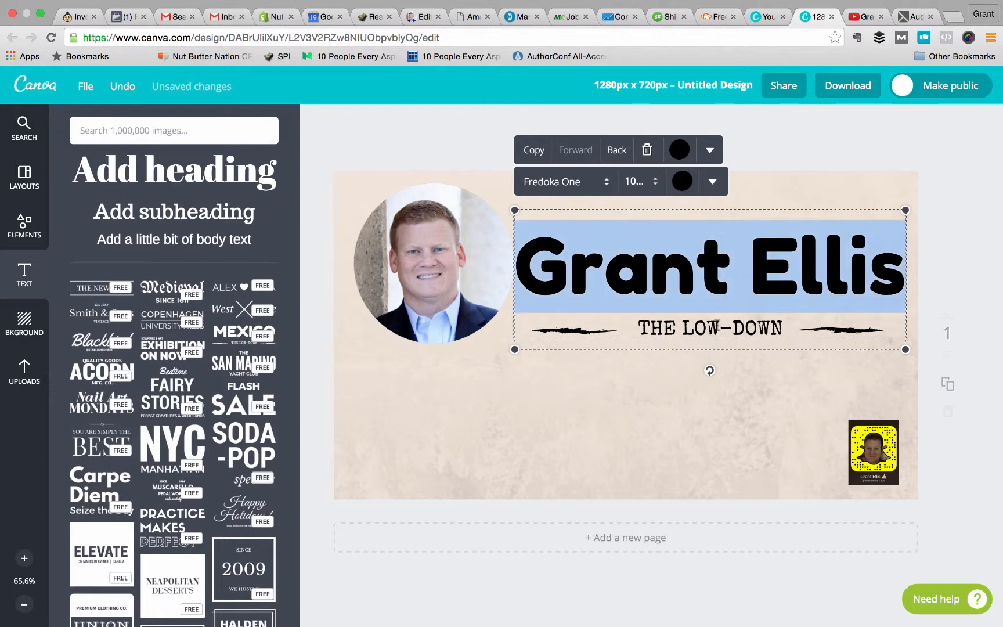
pyautogui.press('Escape')
# Replace the "THE LOW-DOWN" text below the heading with "Blog".
pyautogui.click(700, 327)
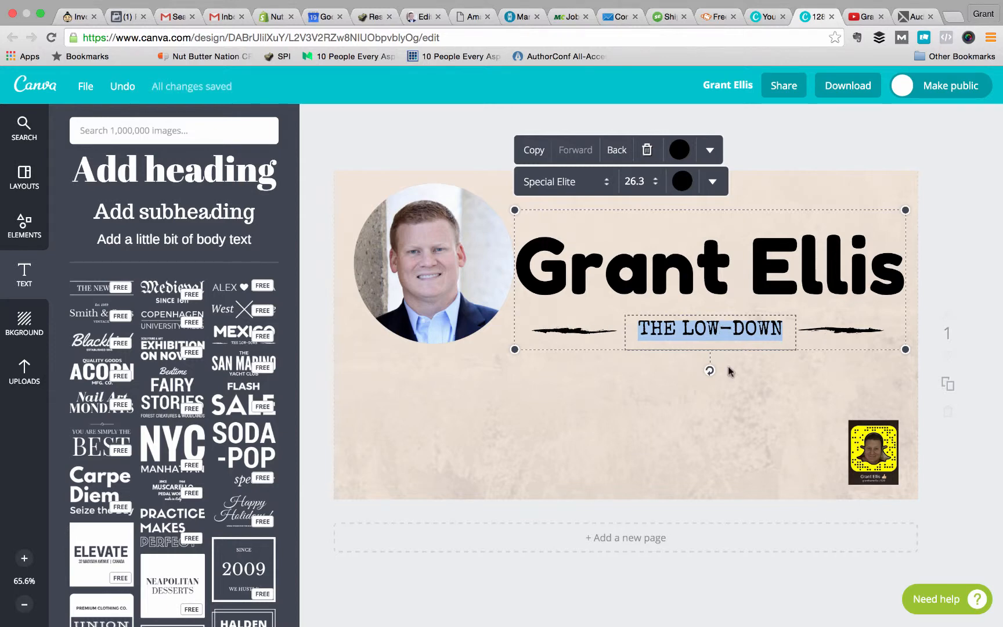
pyautogui.write('Blog')
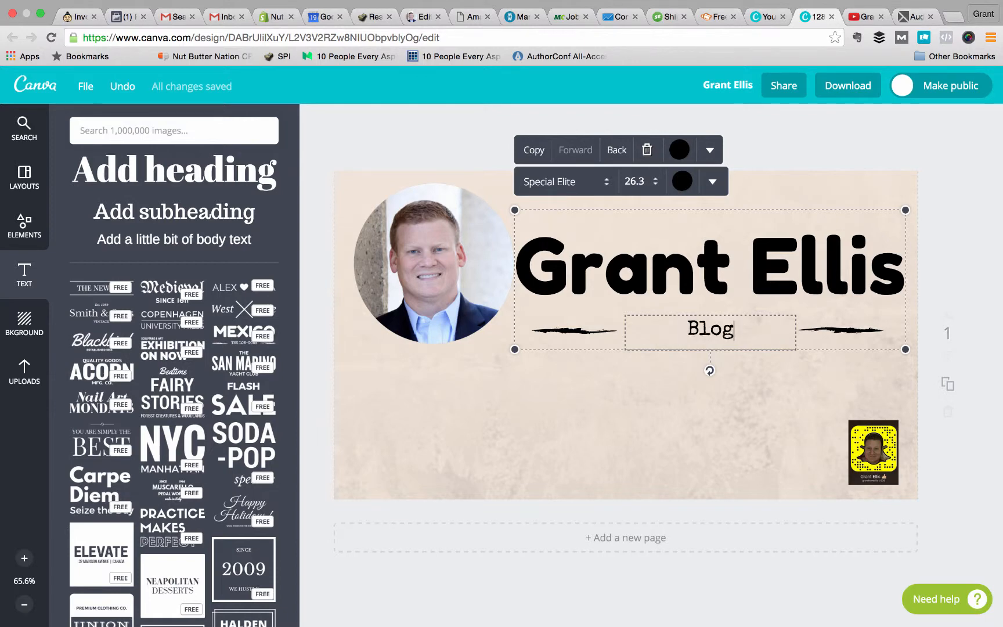
pyautogui.click(763, 561)
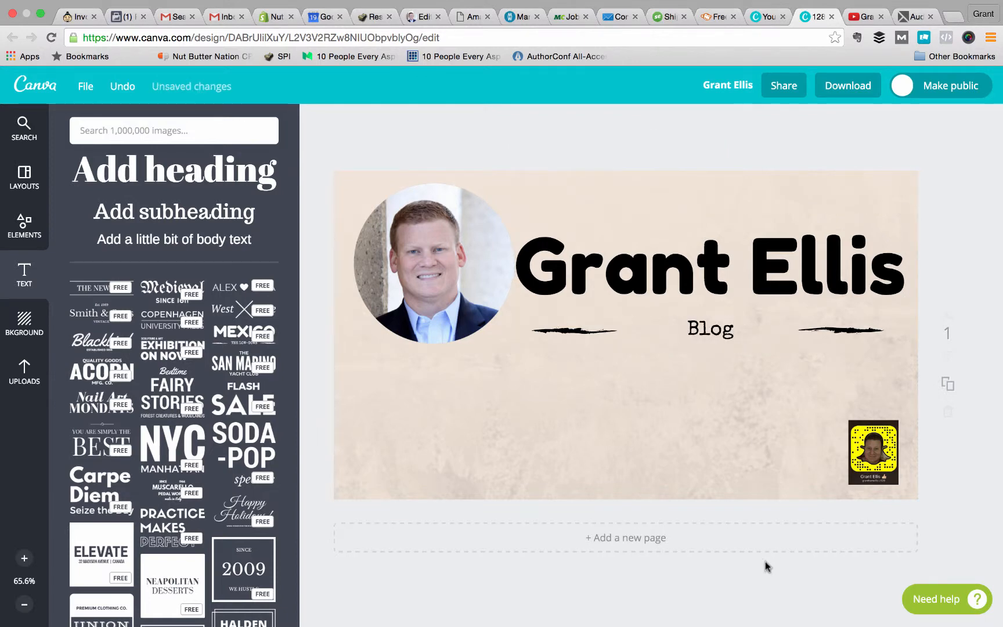
# Scale down the text group with the owner's name and "Blog", and move it below the circular headshot.
pyautogui.click(709, 274)
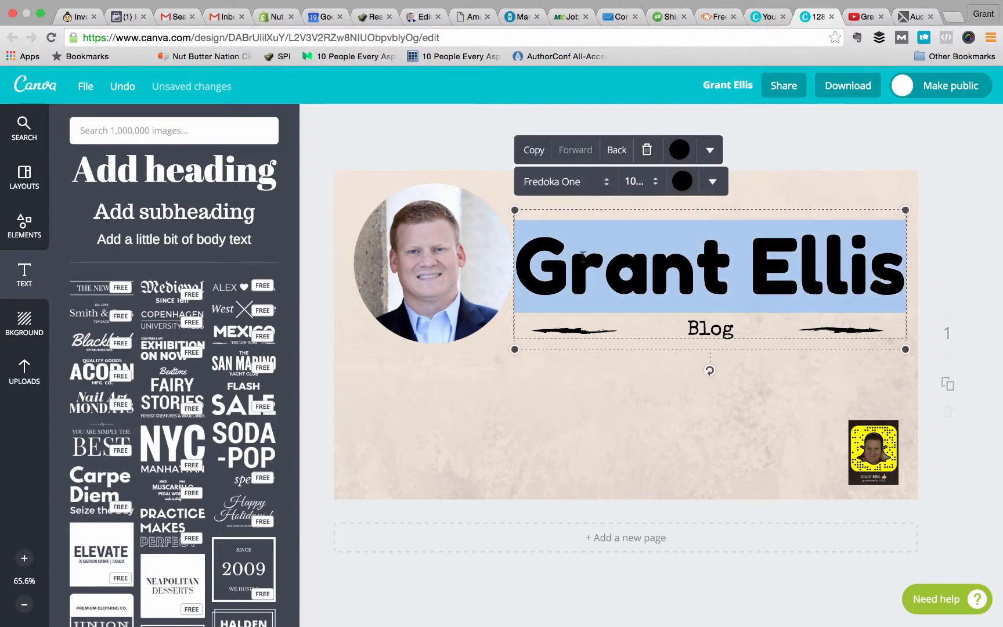
pyautogui.moveTo(514, 350); pyautogui.dragTo(574, 328)
pyautogui.click(714, 372)
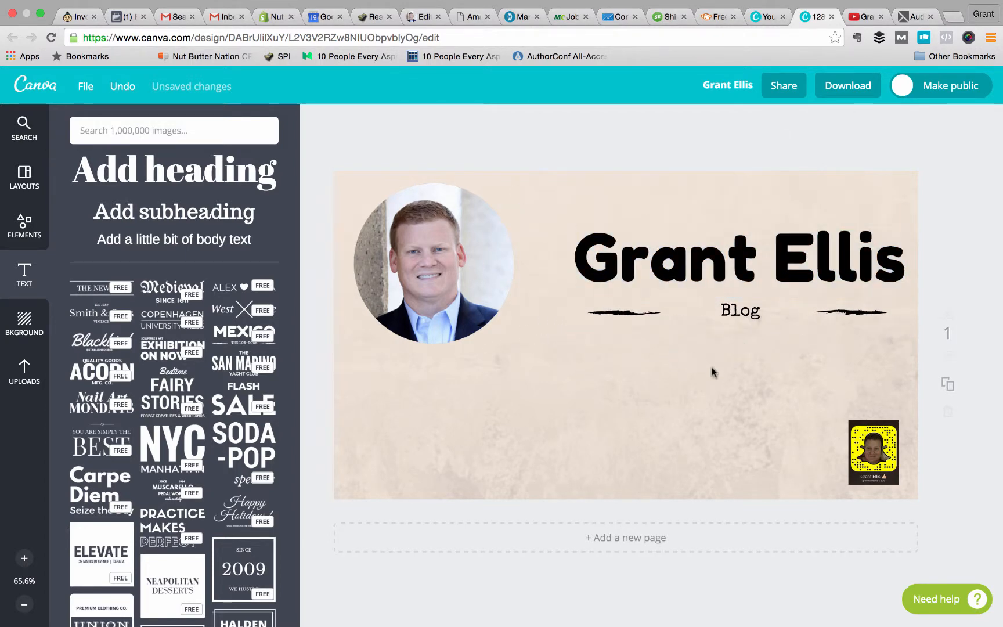
pyautogui.moveTo(710, 264); pyautogui.dragTo(579, 410)
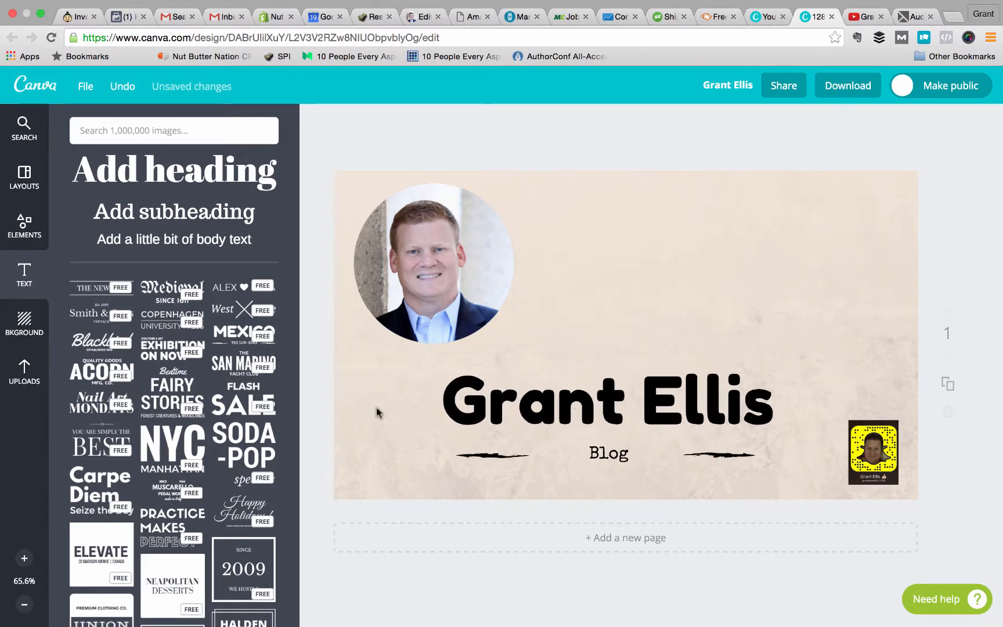
# Browse the text designs and add the free "PREMIUM CLOTHING CO. UNION" badge to the page.
pyautogui.scroll(-3, 172, 454)
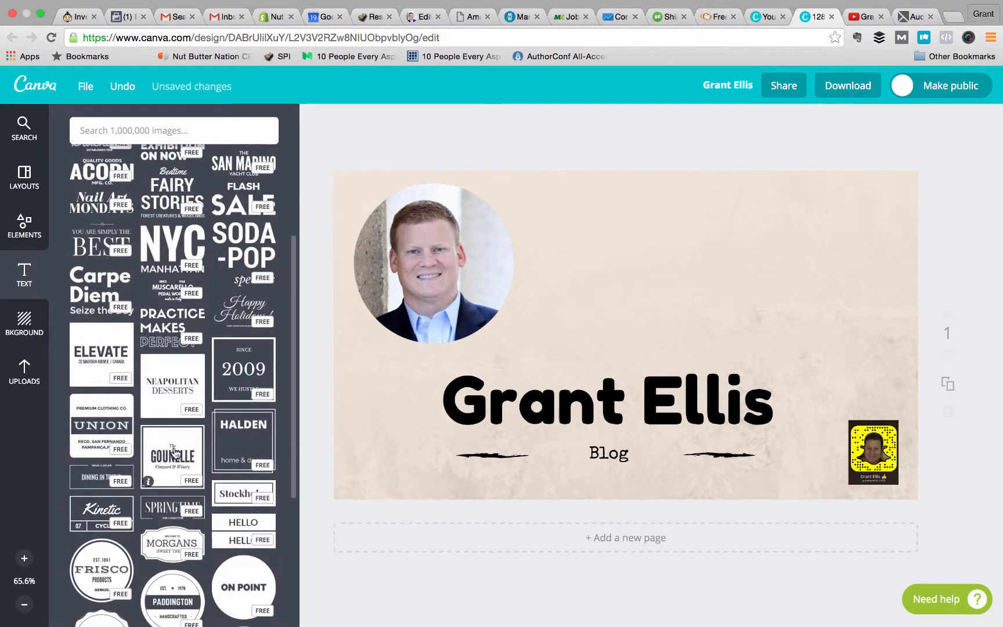
pyautogui.scroll(-4, 173, 454)
pyautogui.scroll(-5, 174, 453)
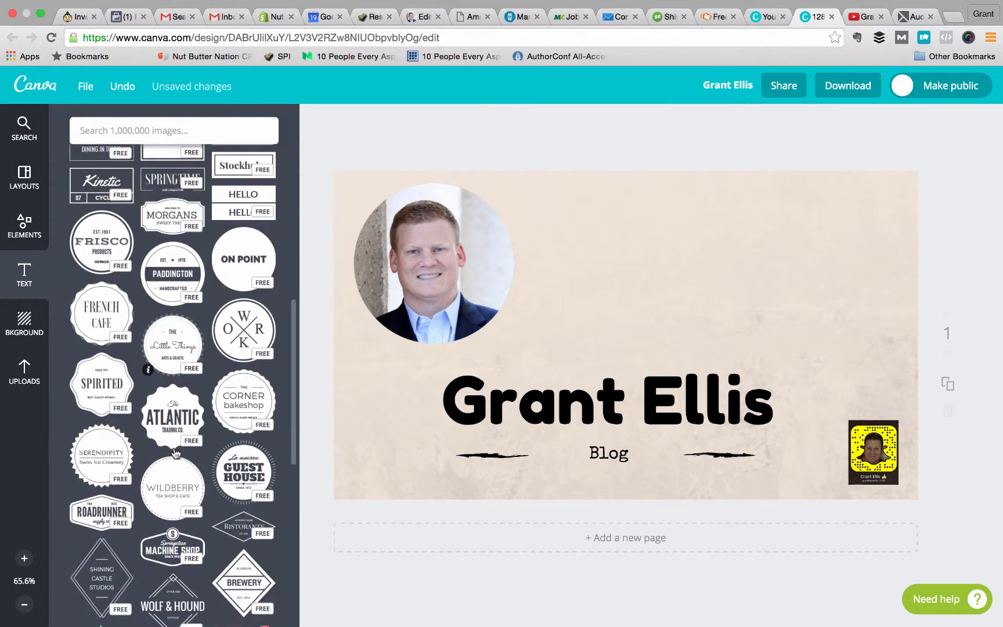
pyautogui.scroll(2, 175, 452)
pyautogui.scroll(3, 175, 453)
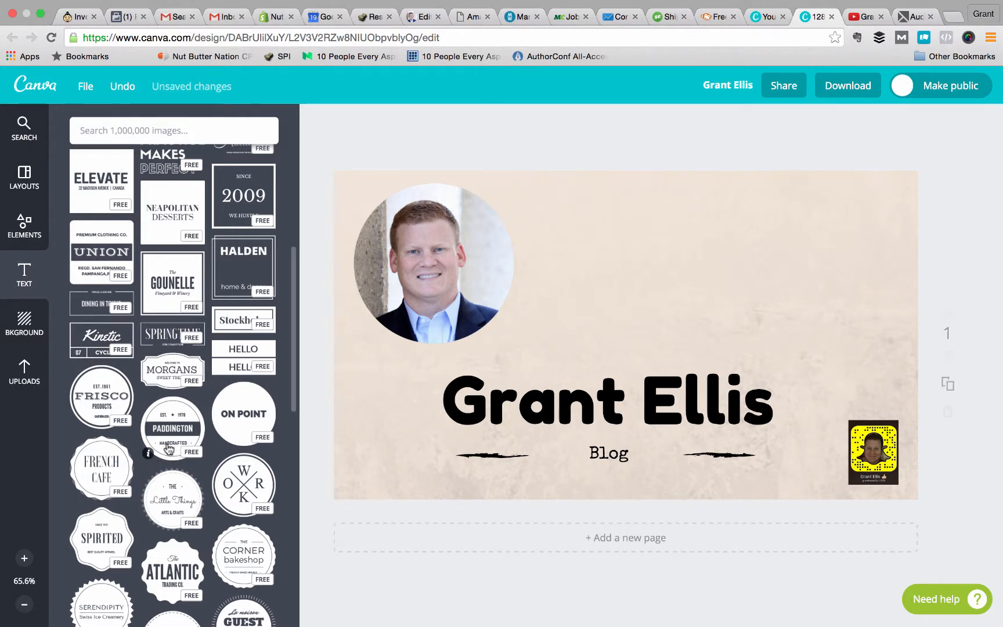
pyautogui.click(77, 277)
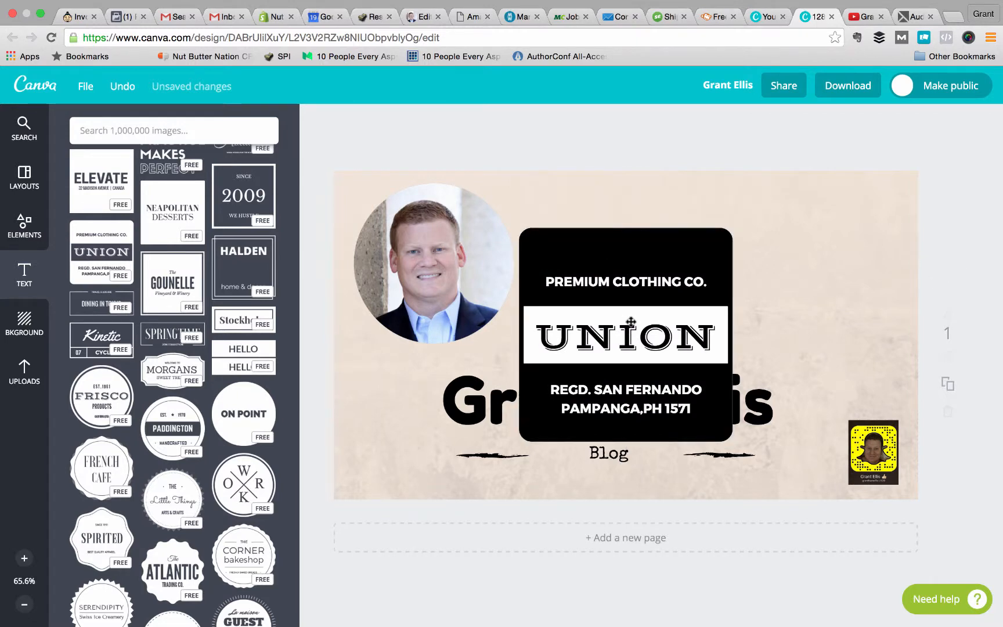
# Separate the two overlapping UNION badges and delete the duplicate that runs off the page edge.
pyautogui.moveTo(633, 320); pyautogui.dragTo(860, 269)
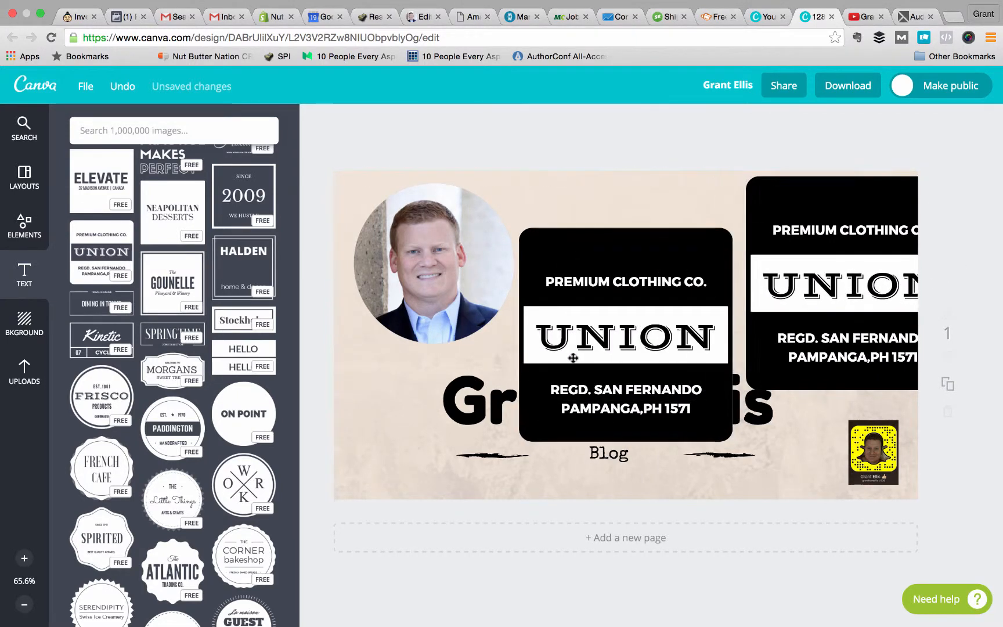
pyautogui.moveTo(563, 360); pyautogui.dragTo(465, 453)
pyautogui.click(835, 295)
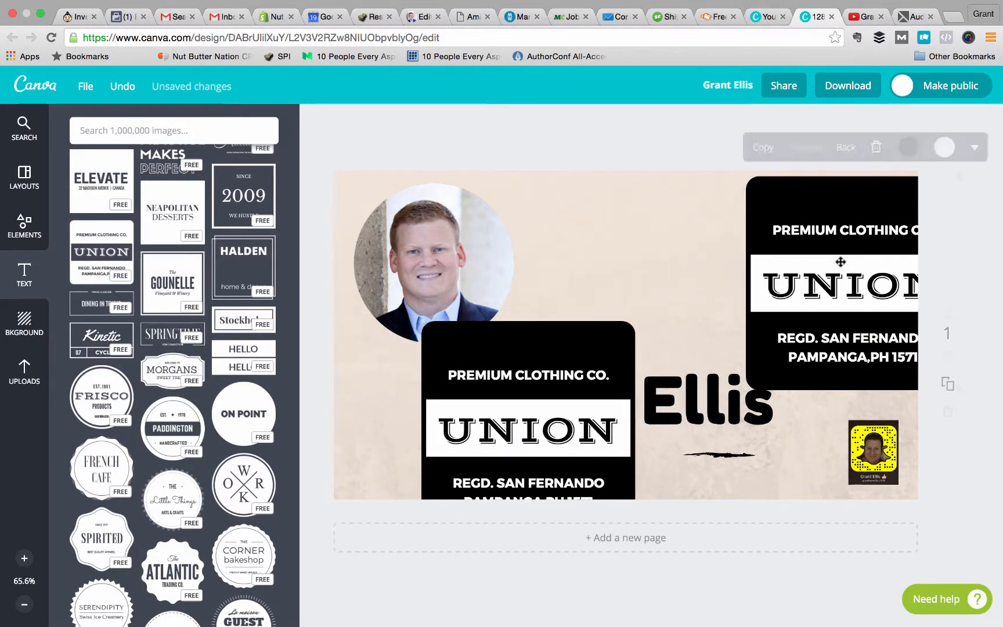
pyautogui.press('Delete')
# Place the UNION badge in the page's upper-right corner and shift the name text group to the lower-left under the headshot.
pyautogui.moveTo(525, 393); pyautogui.dragTo(781, 247)
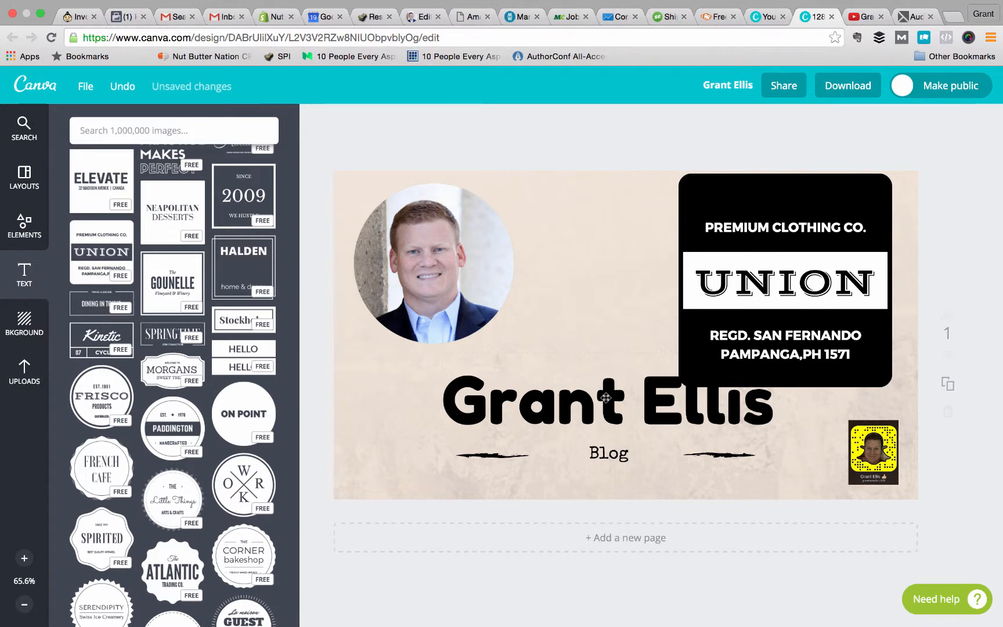
pyautogui.moveTo(605, 398); pyautogui.dragTo(516, 416)
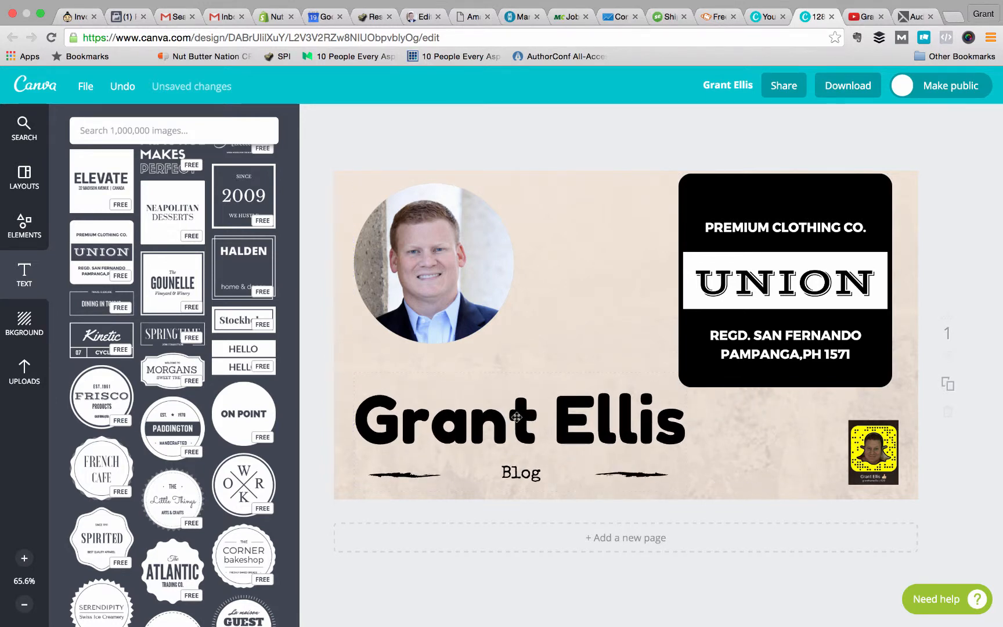
# Replace the badge's central "UNION" text with "BUY NOW".
pyautogui.click(724, 274)
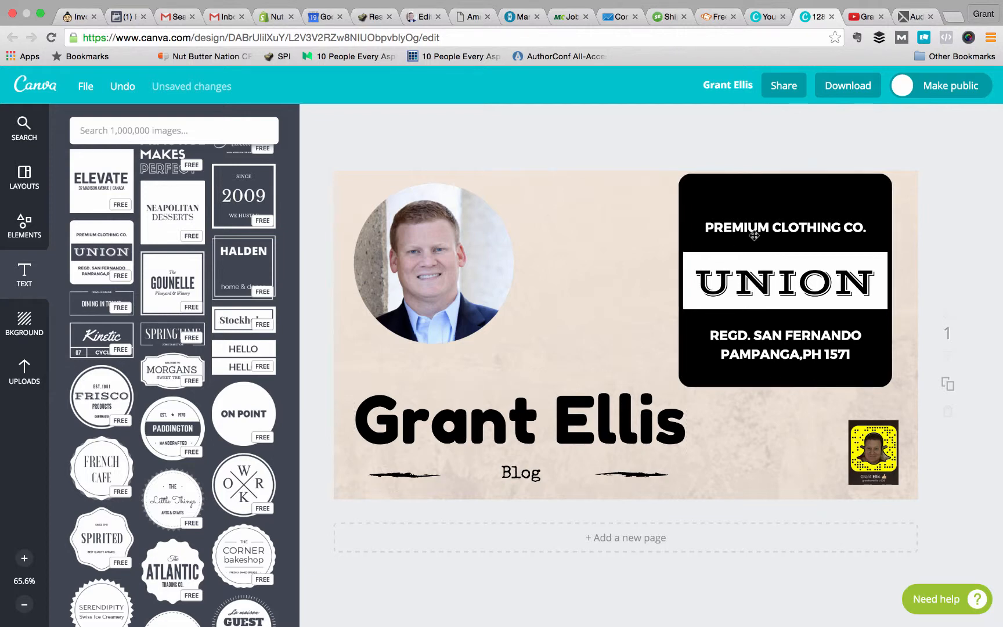
pyautogui.doubleClick(802, 283)
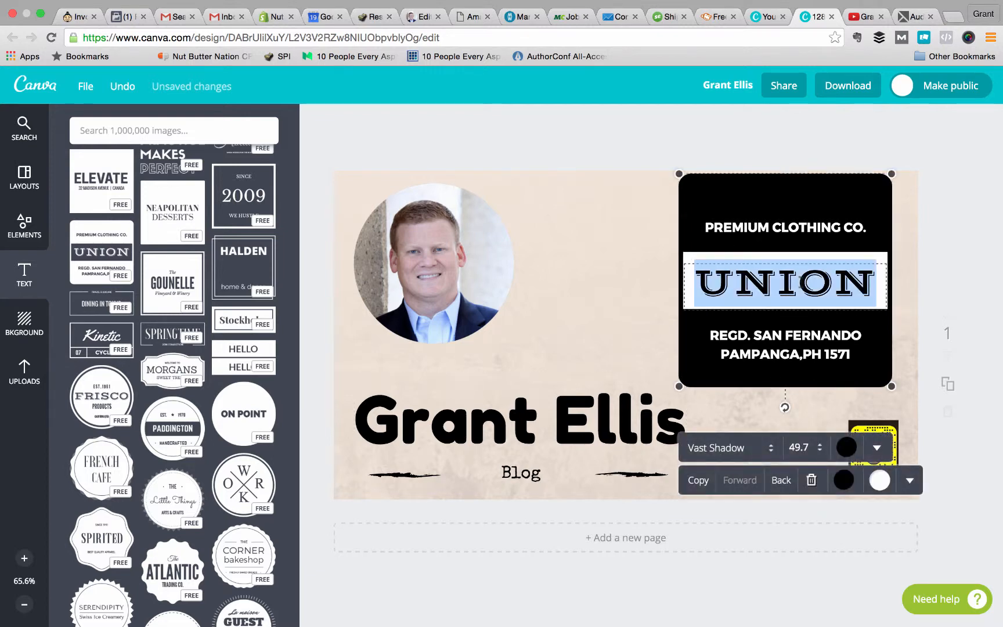
pyautogui.write('BUY NOW')
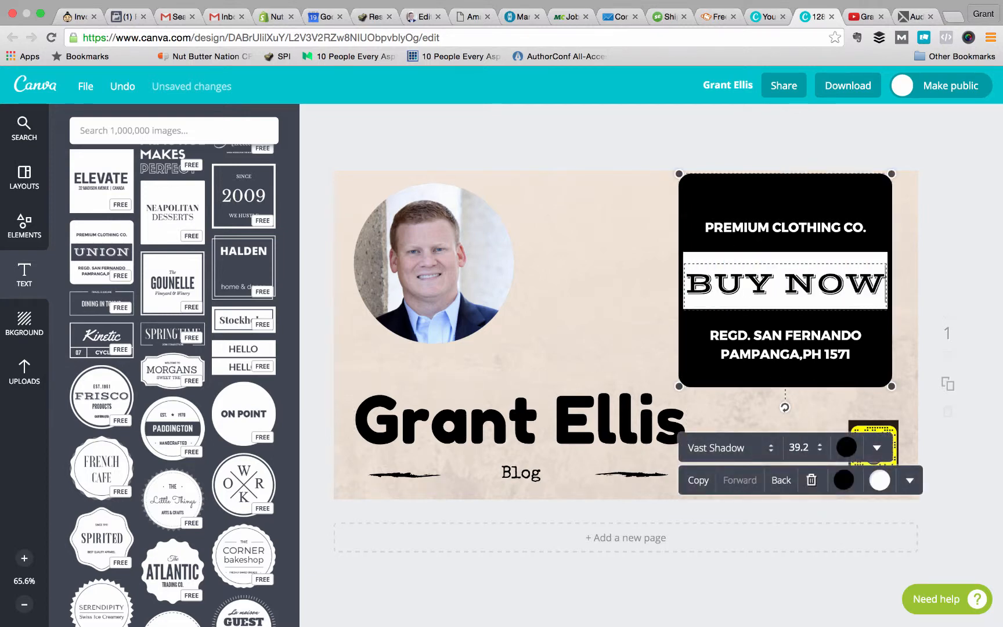
# Replace the "PREMIUM CLOTHING CO." line of the badge with "Discount Code: BUYNOW".
pyautogui.click(807, 226)
pyautogui.doubleClick(806, 227)
pyautogui.write('D')
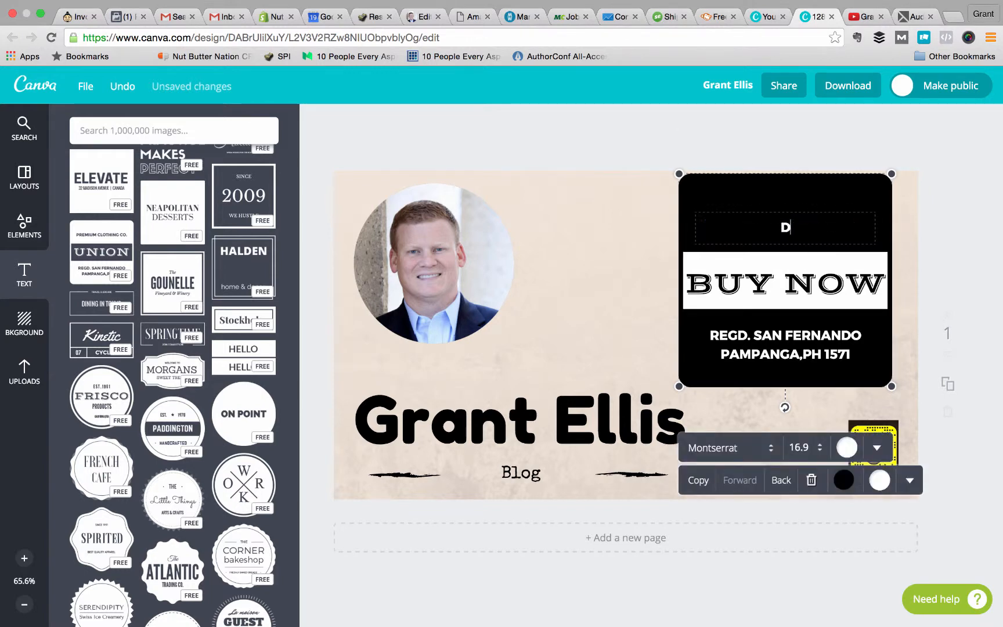
pyautogui.write('iscount Code: ')
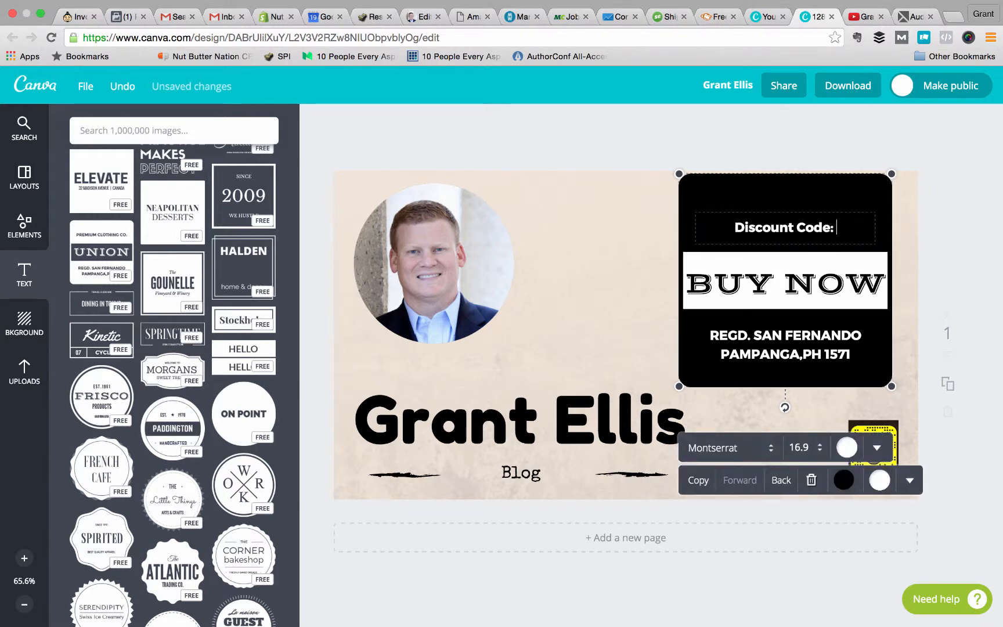
pyautogui.write('BUYNOQ')
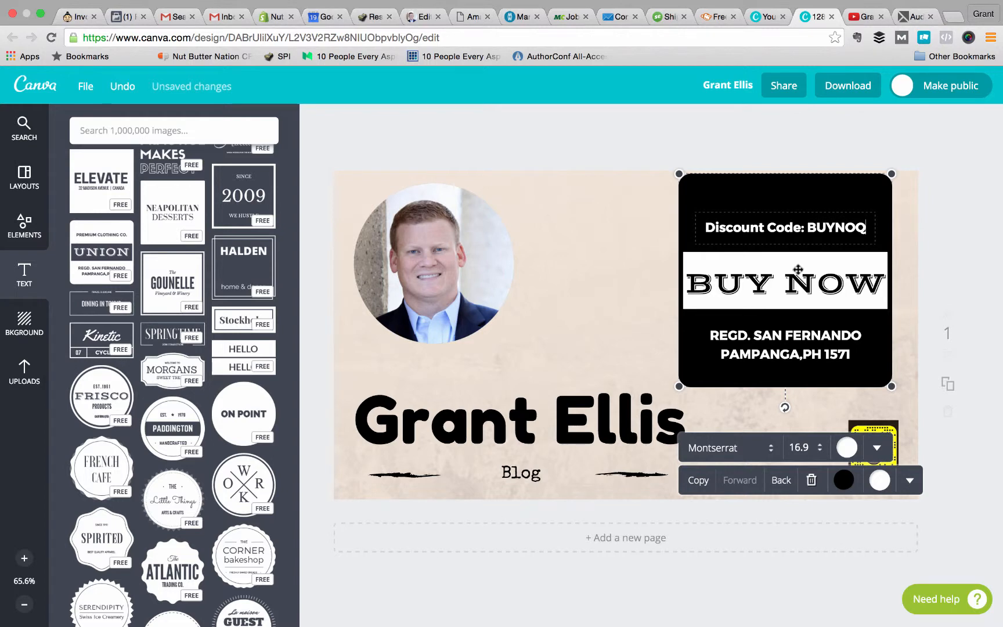
pyautogui.press('BackSpace')
pyautogui.write('W')
pyautogui.click(801, 346)
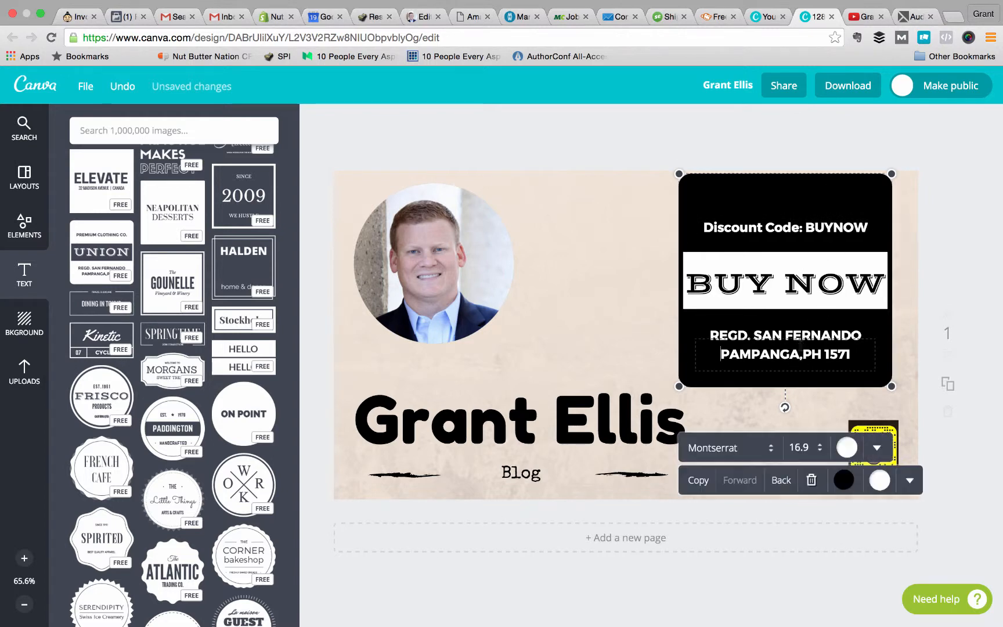
pyautogui.tripleClick(801, 344)
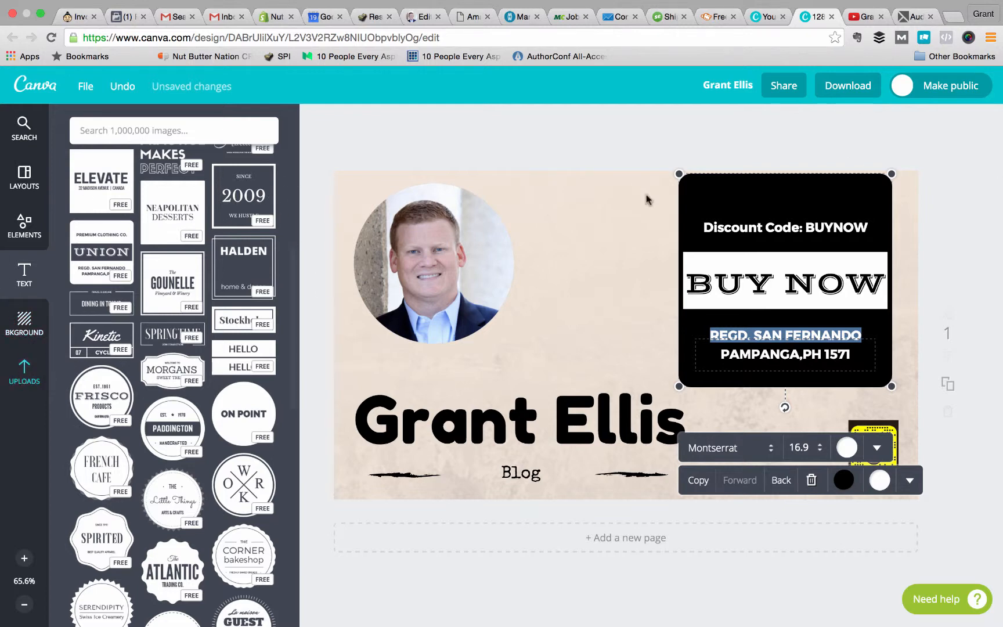
pyautogui.click(25, 135)
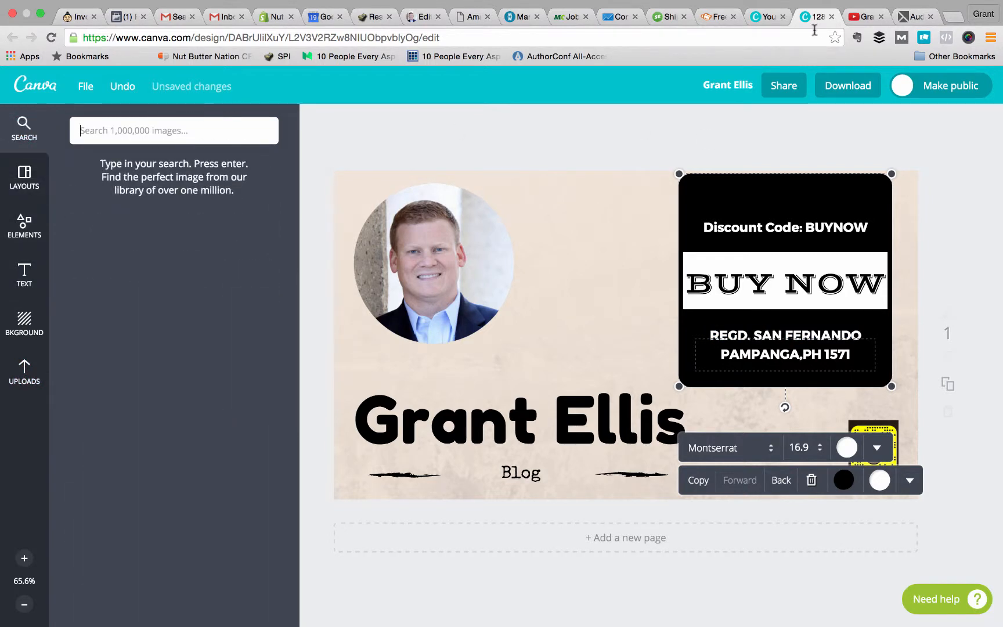
# Close the blog graphic design and confirm leaving the editor.
pyautogui.click(831, 17)
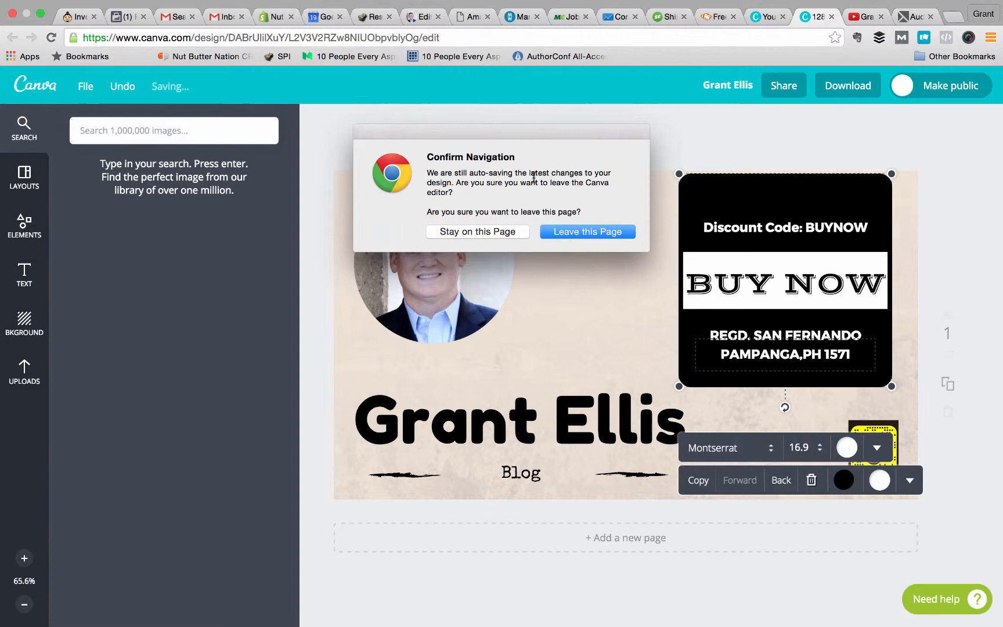
pyautogui.click(570, 229)
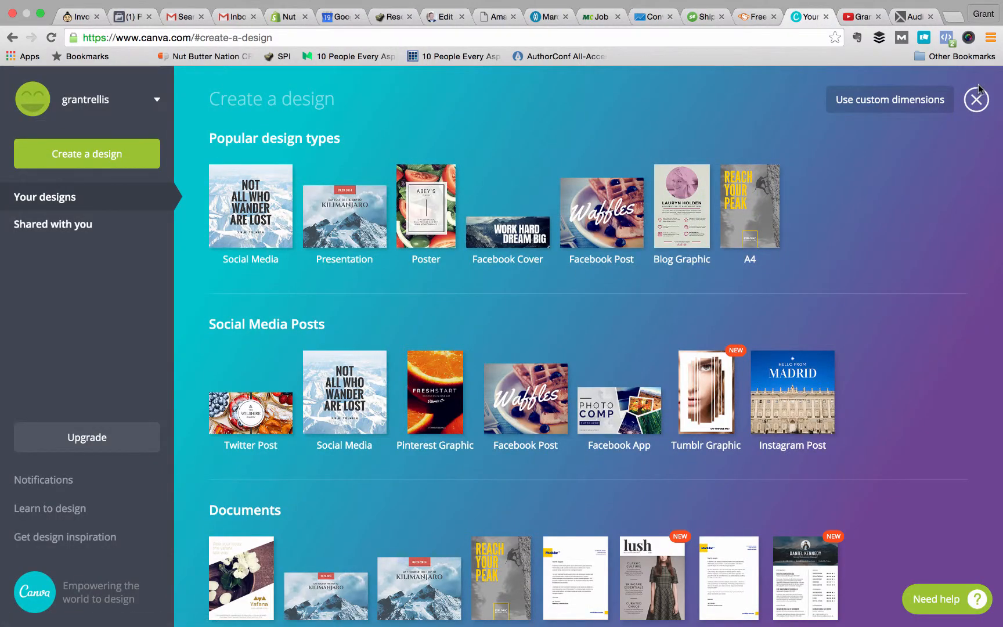
# Look through the available design types and the account options, and load the canva.com home page.
pyautogui.scroll(-15, 820, 279)
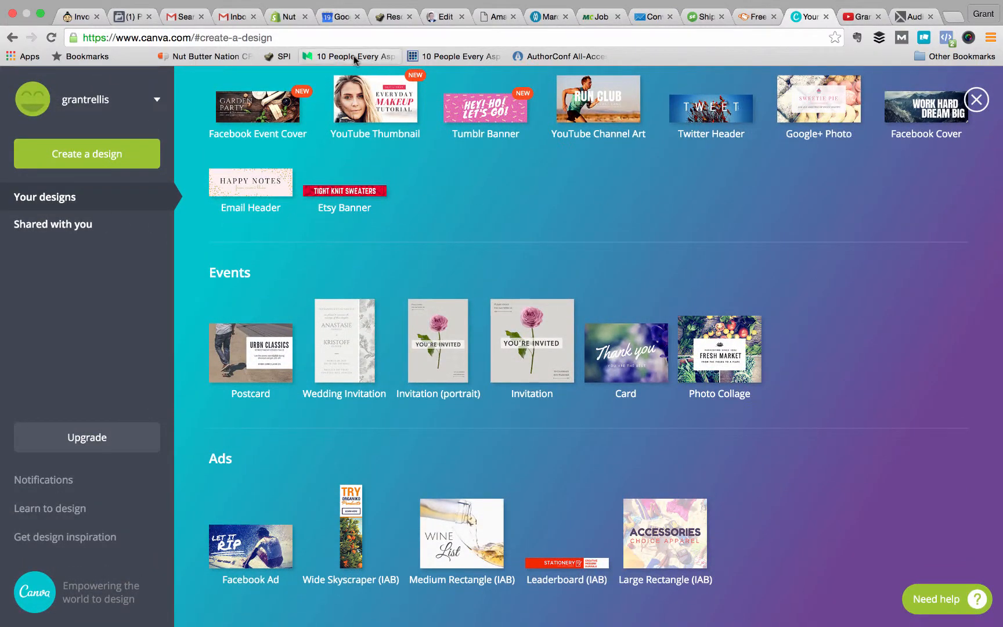
pyautogui.click(89, 96)
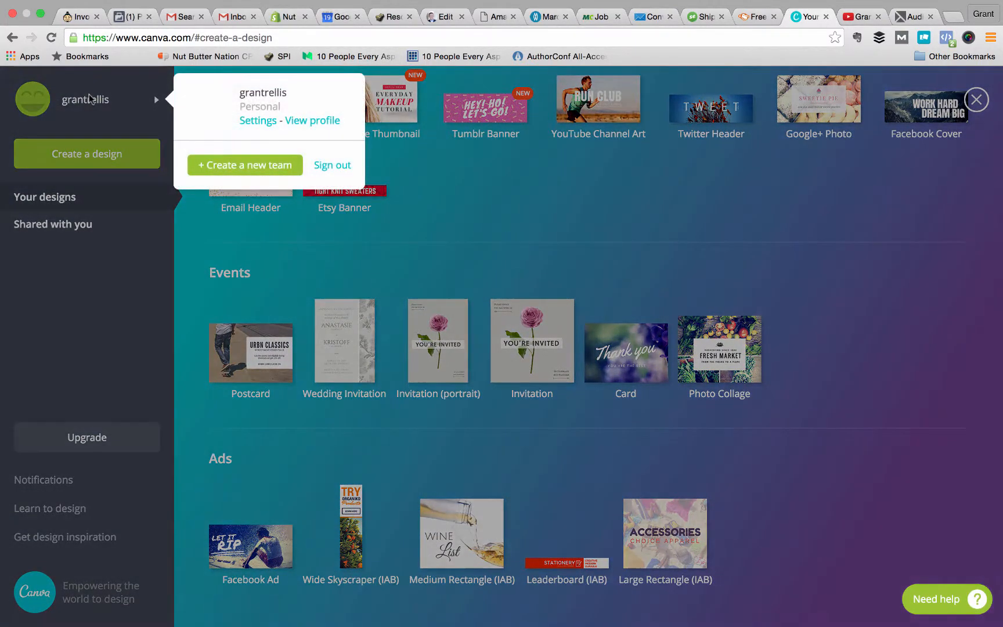
pyautogui.click(202, 292)
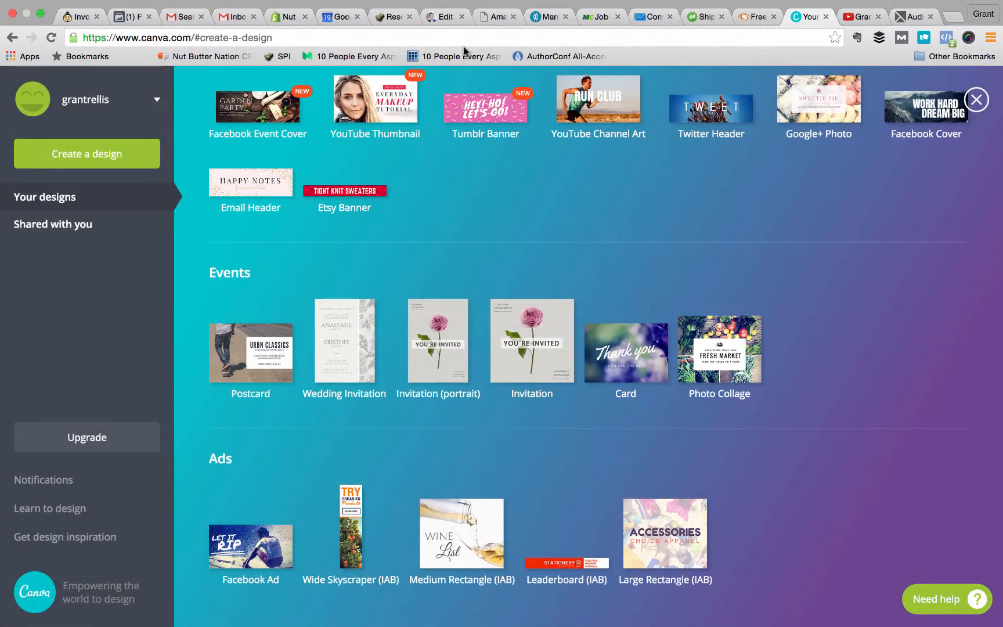
pyautogui.click(472, 38)
pyautogui.write('canva.com')
pyautogui.press('Return')
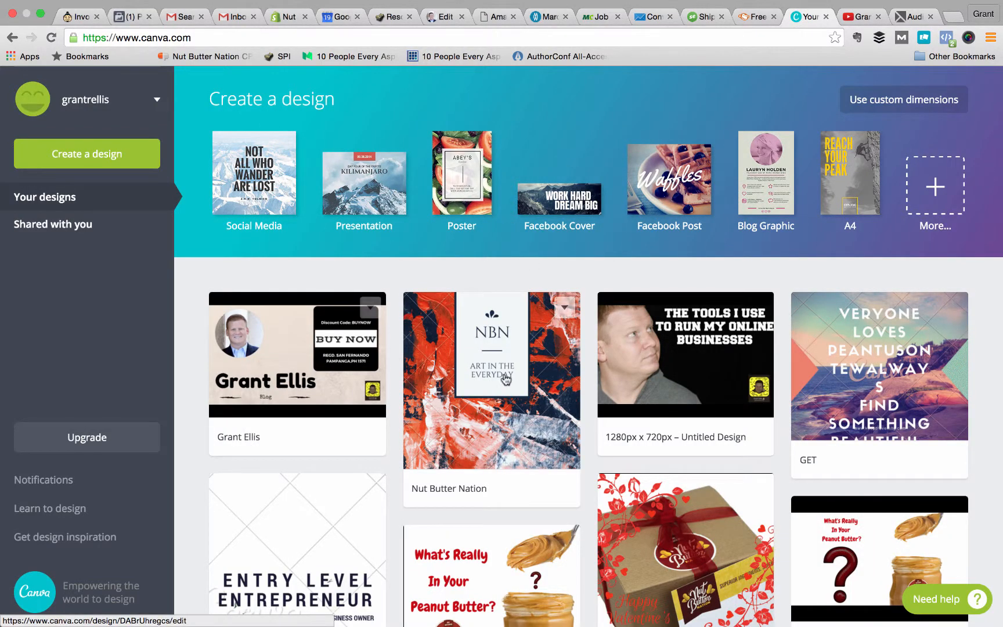
# Open the saved "1280px x 720px – Untitled Design" about online business tools to view it, and close it.
pyautogui.scroll(-1, 505, 379)
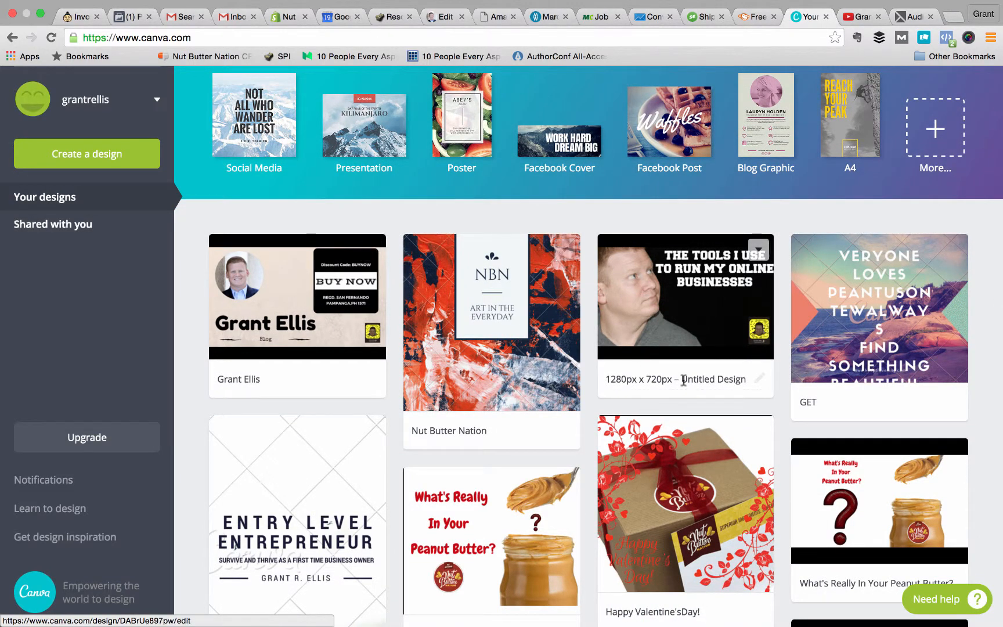
pyautogui.click(661, 303)
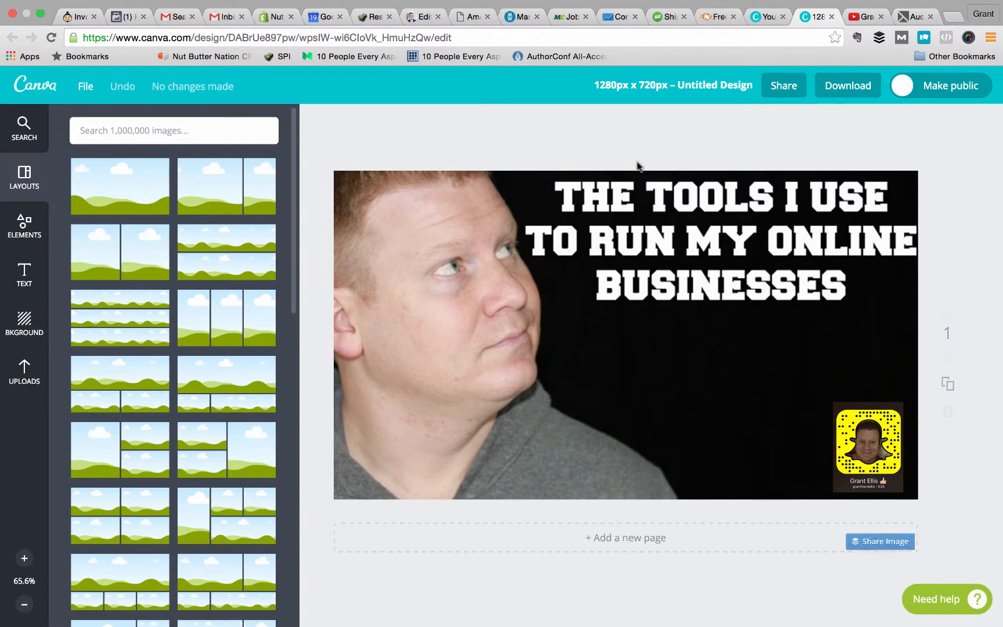
pyautogui.click(831, 18)
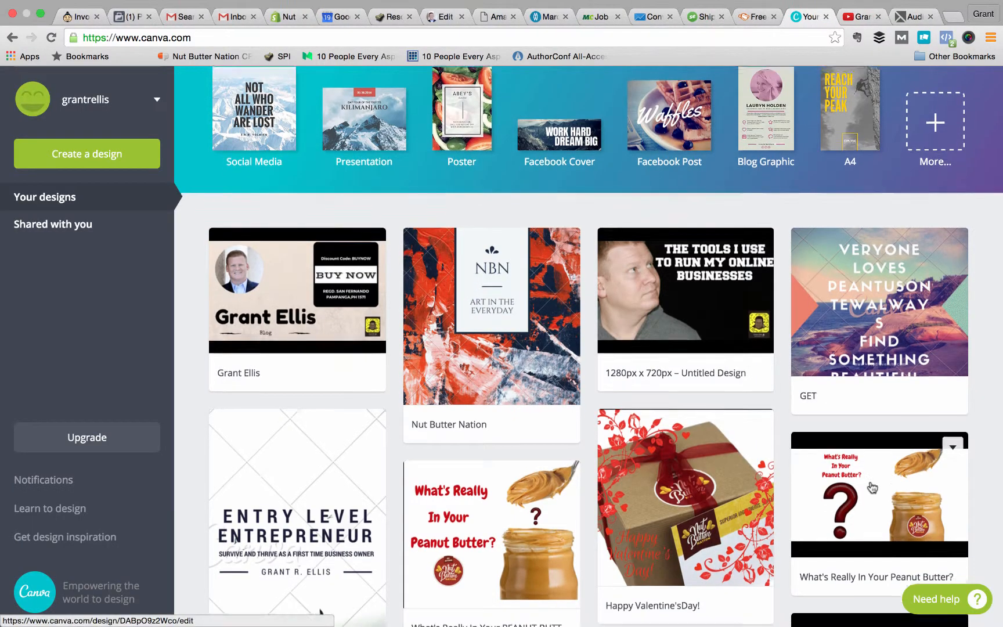
# Browse the previously saved designs on the home page and return to the design types above them.
pyautogui.scroll(-10, 869, 488)
pyautogui.scroll(-10, 872, 488)
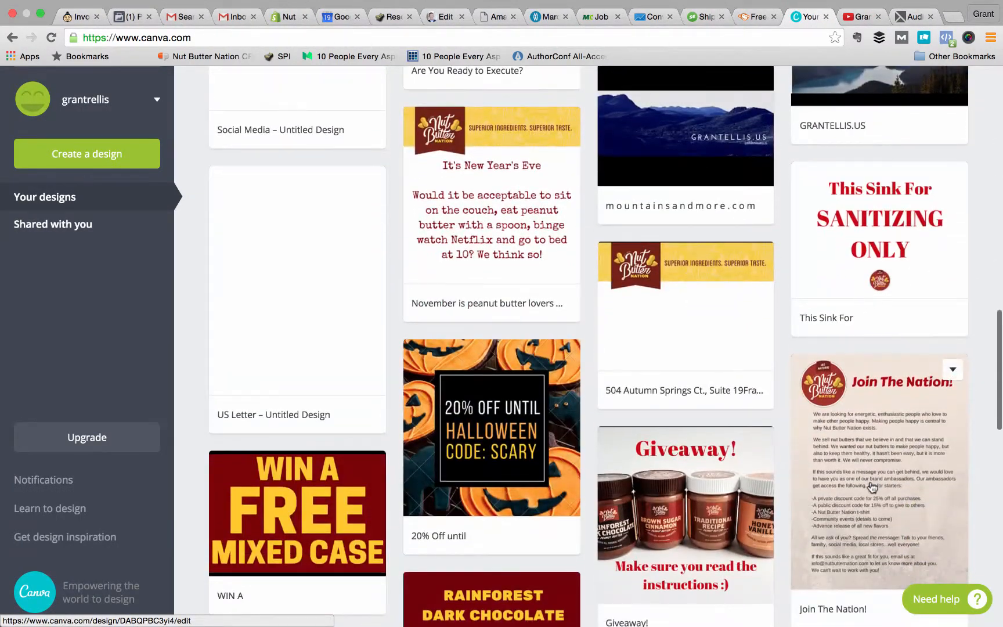
pyautogui.scroll(20, 872, 487)
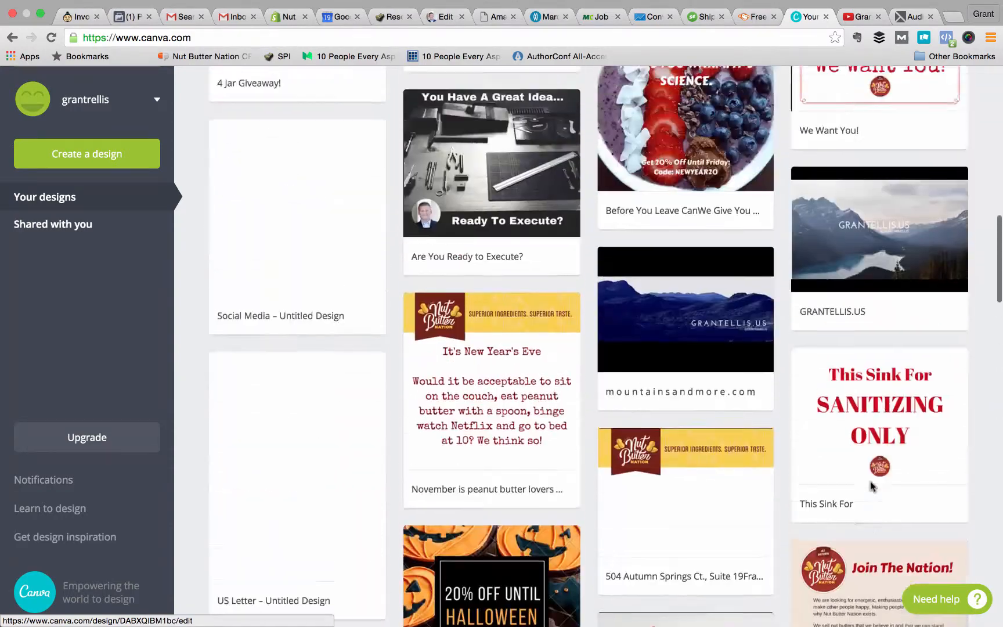
pyautogui.scroll(5, 873, 487)
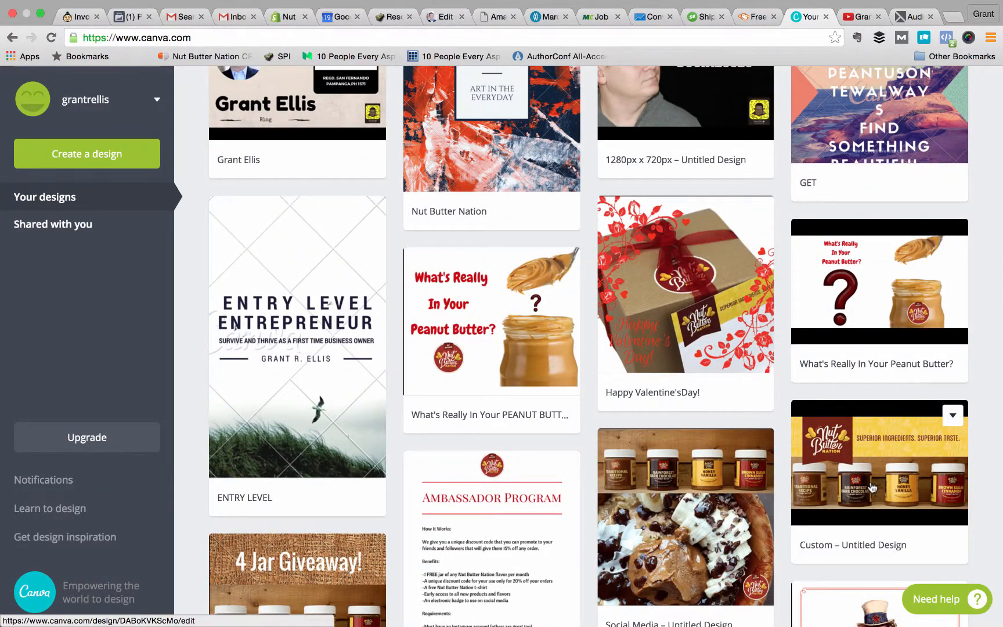
pyautogui.scroll(3, 872, 487)
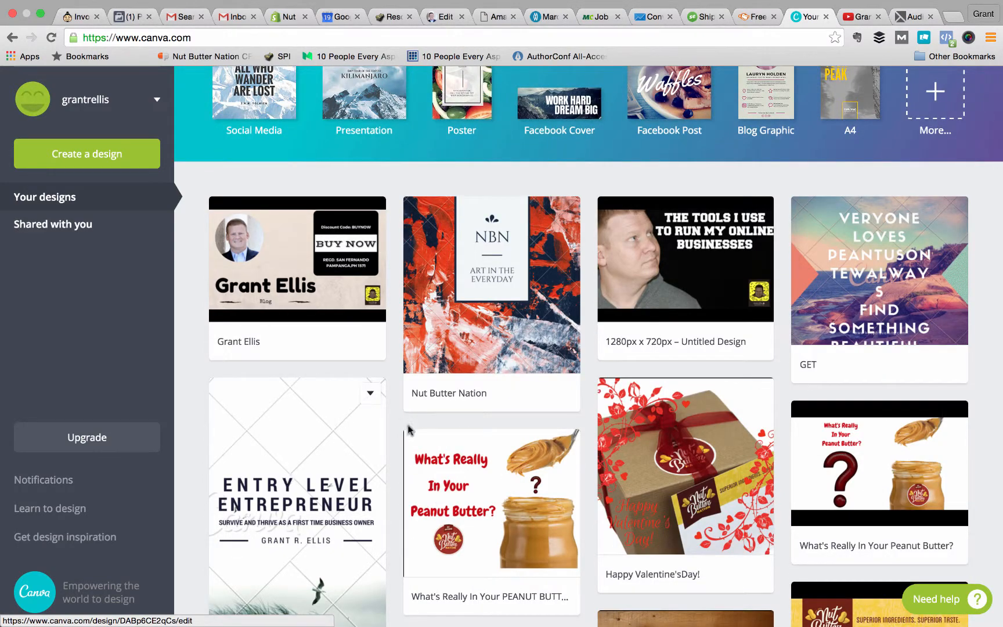
pyautogui.scroll(2, 642, 327)
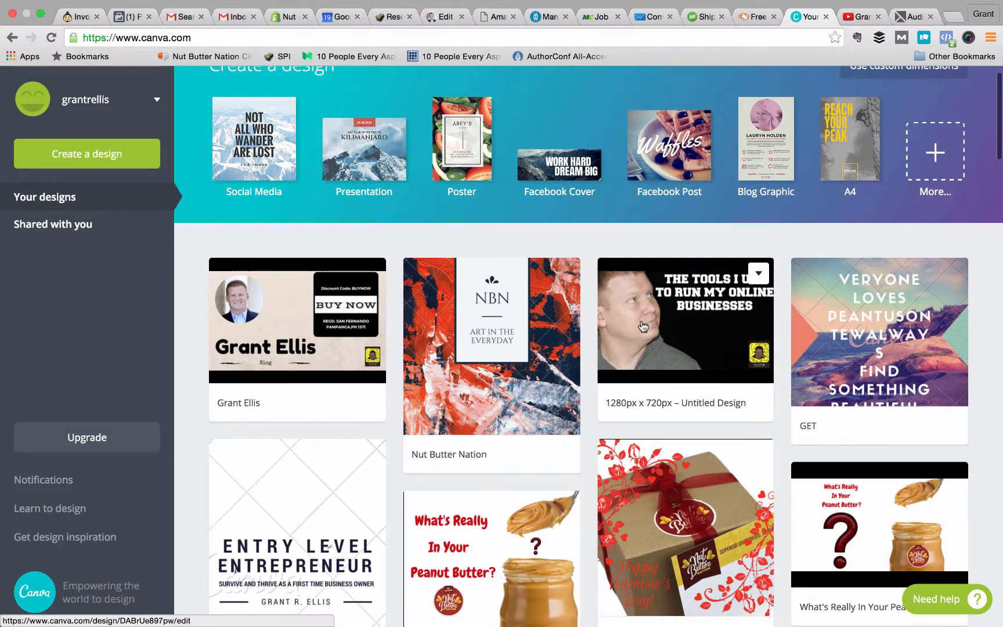
pyautogui.scroll(1, 643, 327)
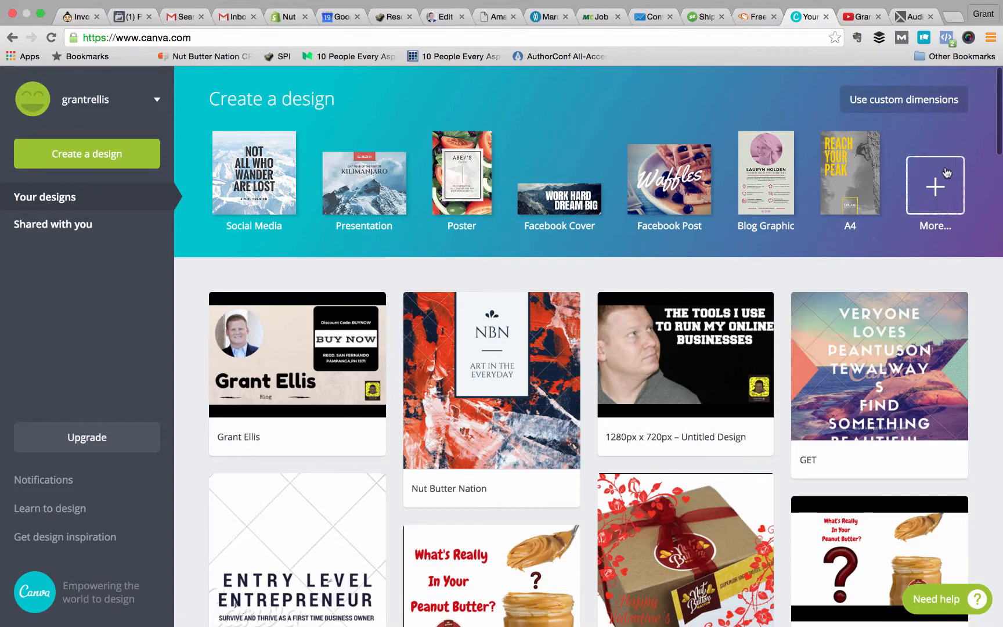
# Create a new Facebook Event Cover design, apply the Garden Party layout to it, and try to close the design.
pyautogui.click(945, 173)
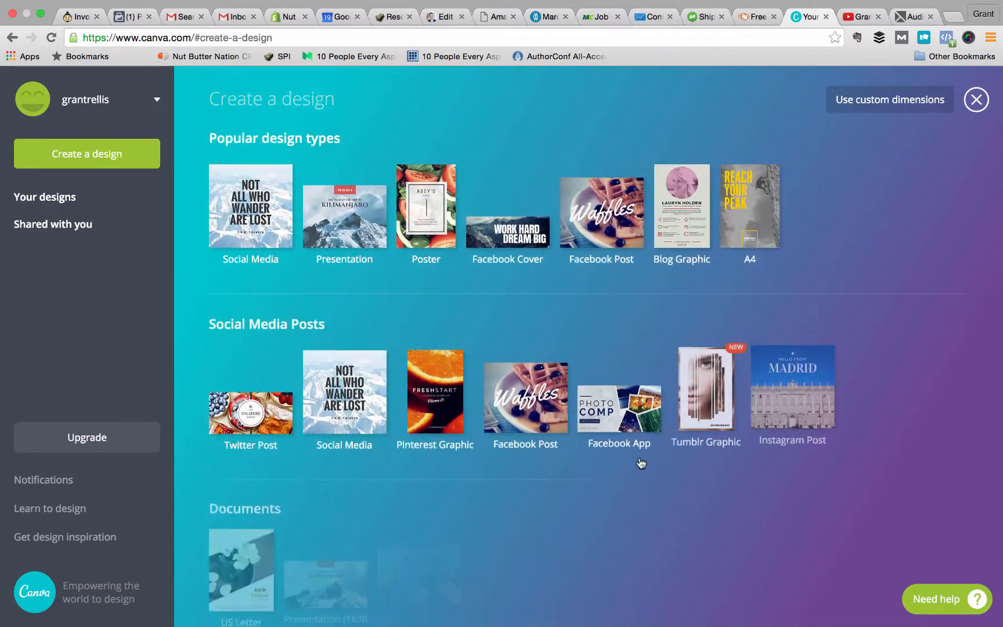
pyautogui.scroll(-10, 642, 463)
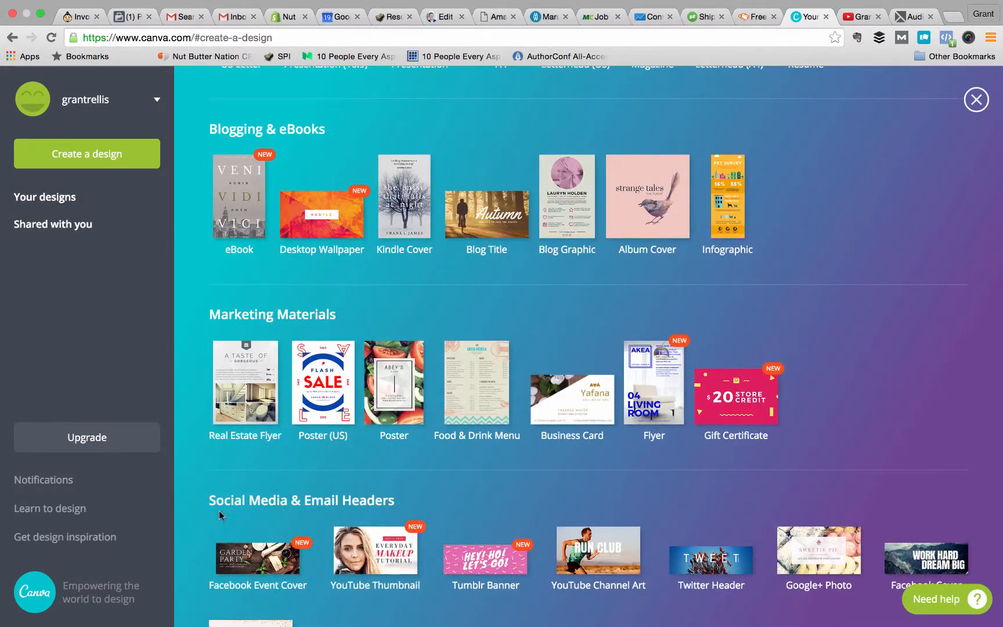
pyautogui.click(249, 574)
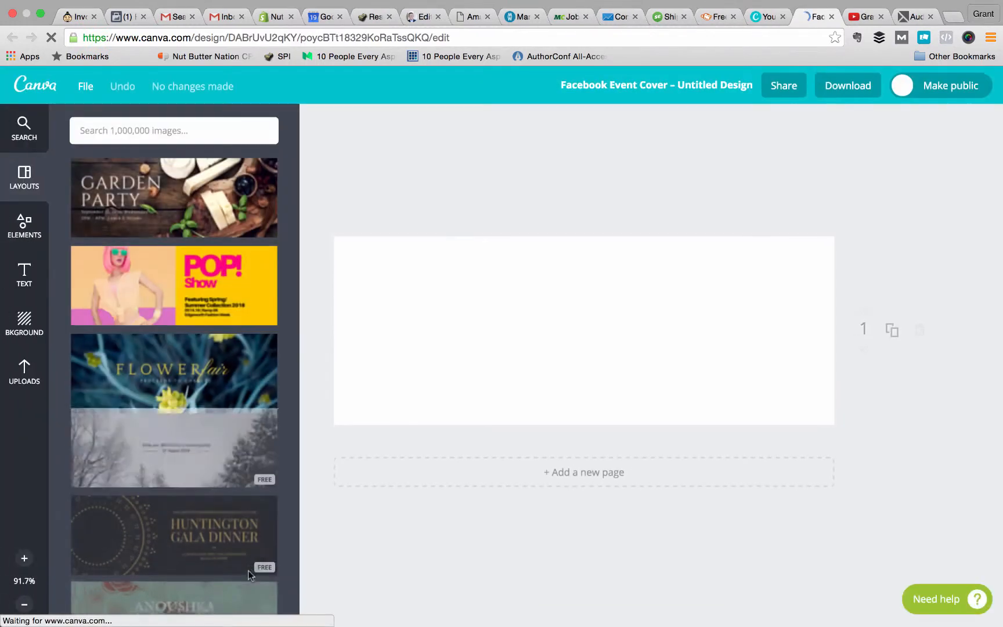
pyautogui.click(159, 220)
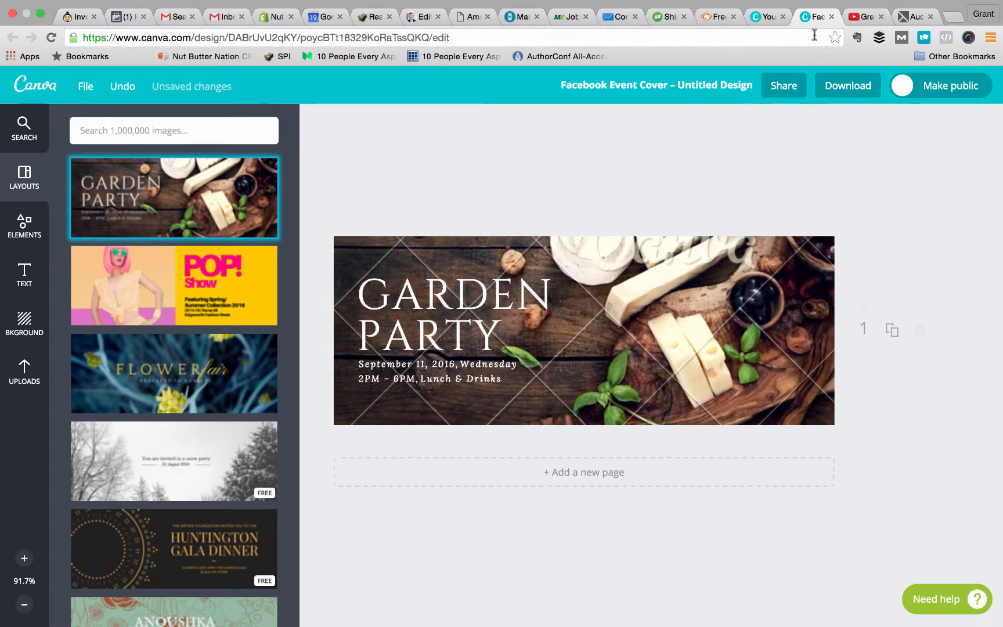
pyautogui.click(831, 16)
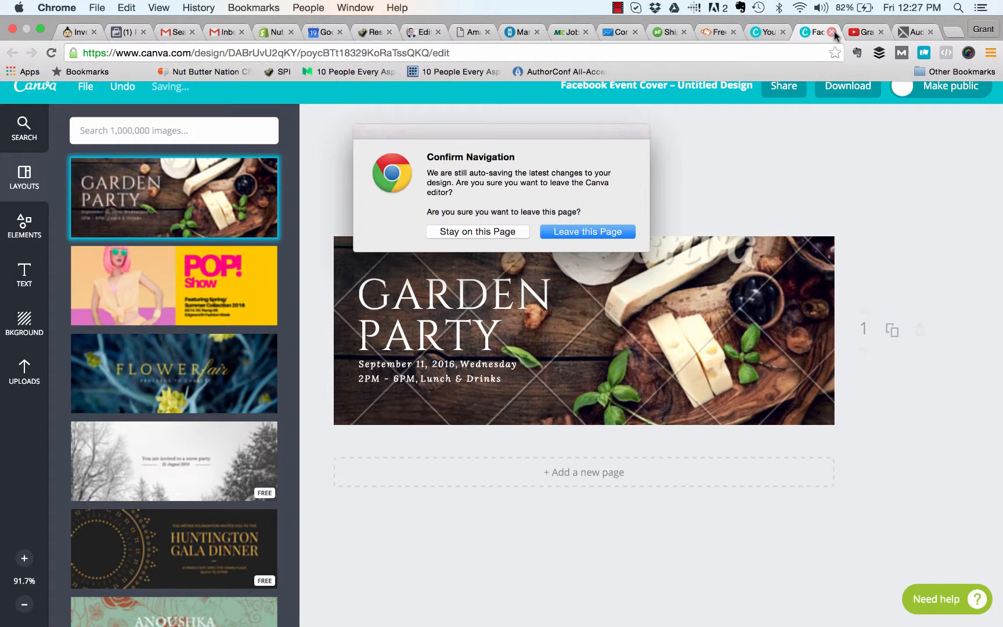
pyautogui.click(617, 8)
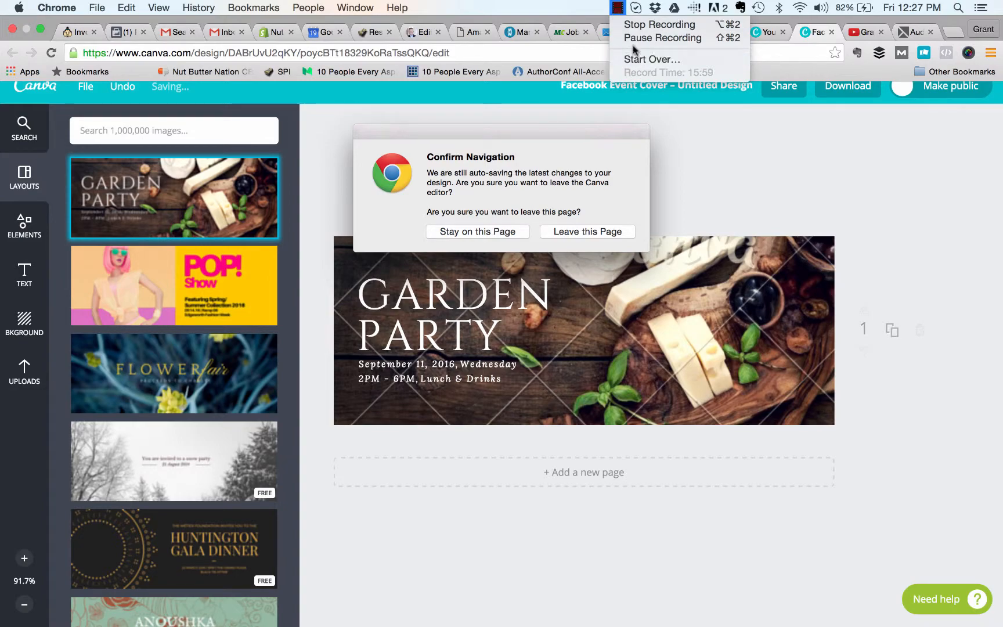